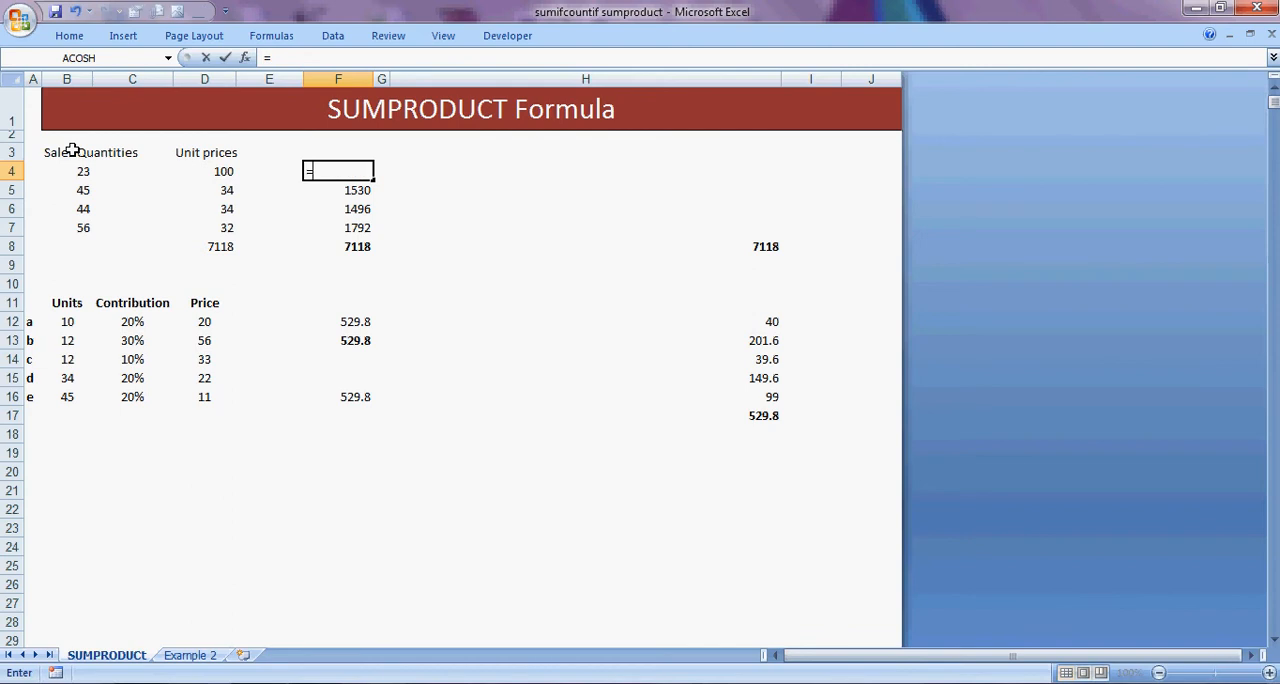
Enter the formula =B4*D4 in cell F4 to multiply the first sales quantity by its unit price.
{"action": "key", "text": "Left"}
{"action": "key", "text": "Left"}
{"action": "key", "text": "Left"}
{"action": "key", "text": "Left"}
{"action": "type", "text": "*"}
{"action": "key", "text": "Left"}
{"action": "key", "text": "Left"}
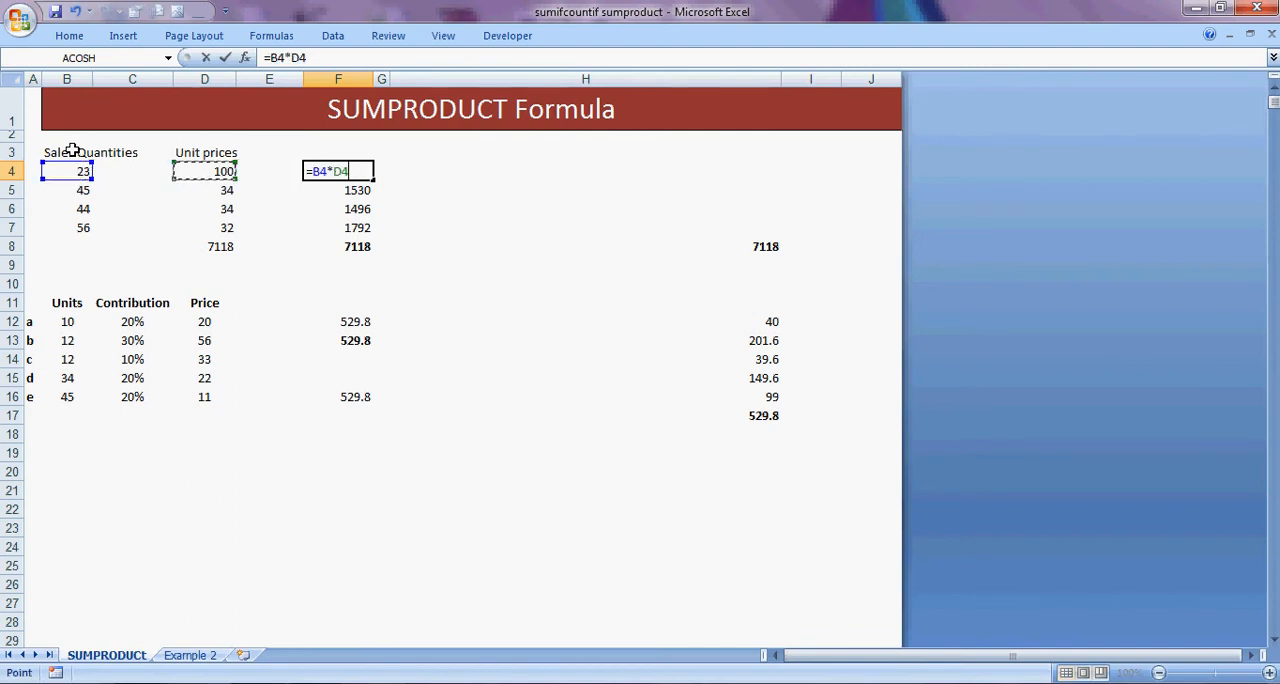
{"action": "key", "text": "Return"}
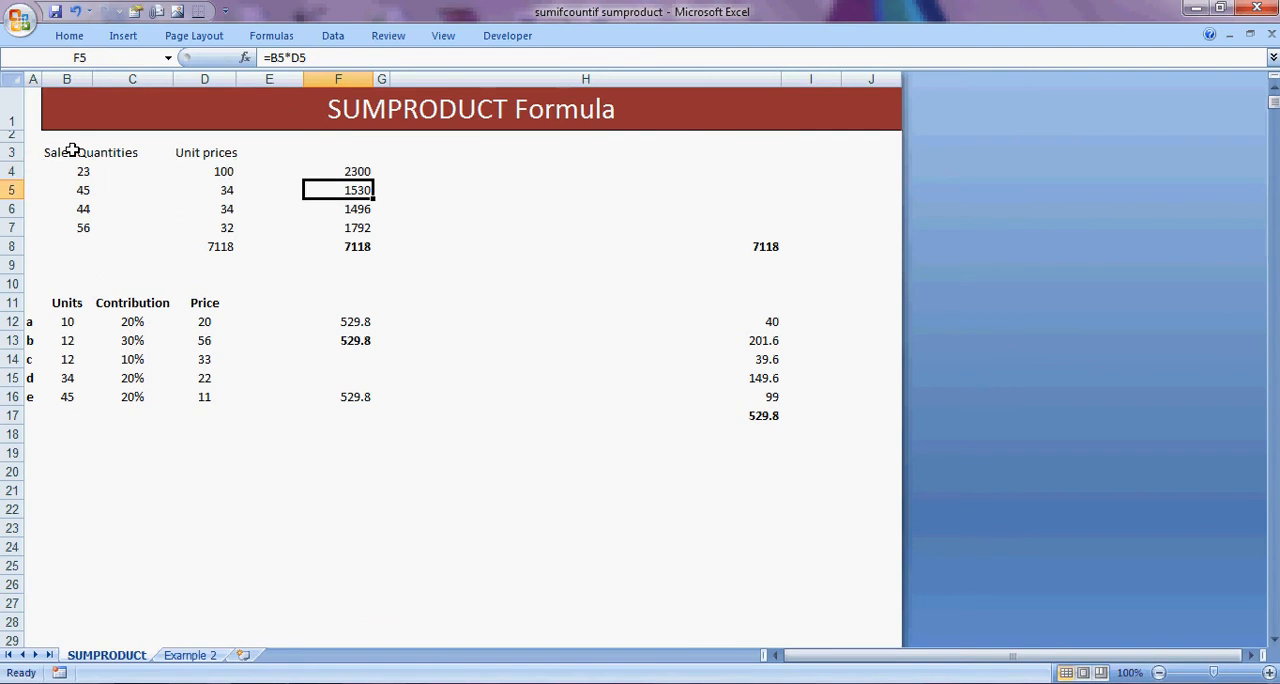
Fill the multiplication formula from F4 down through F7.
{"action": "left_click", "coordinate": [339, 173]}
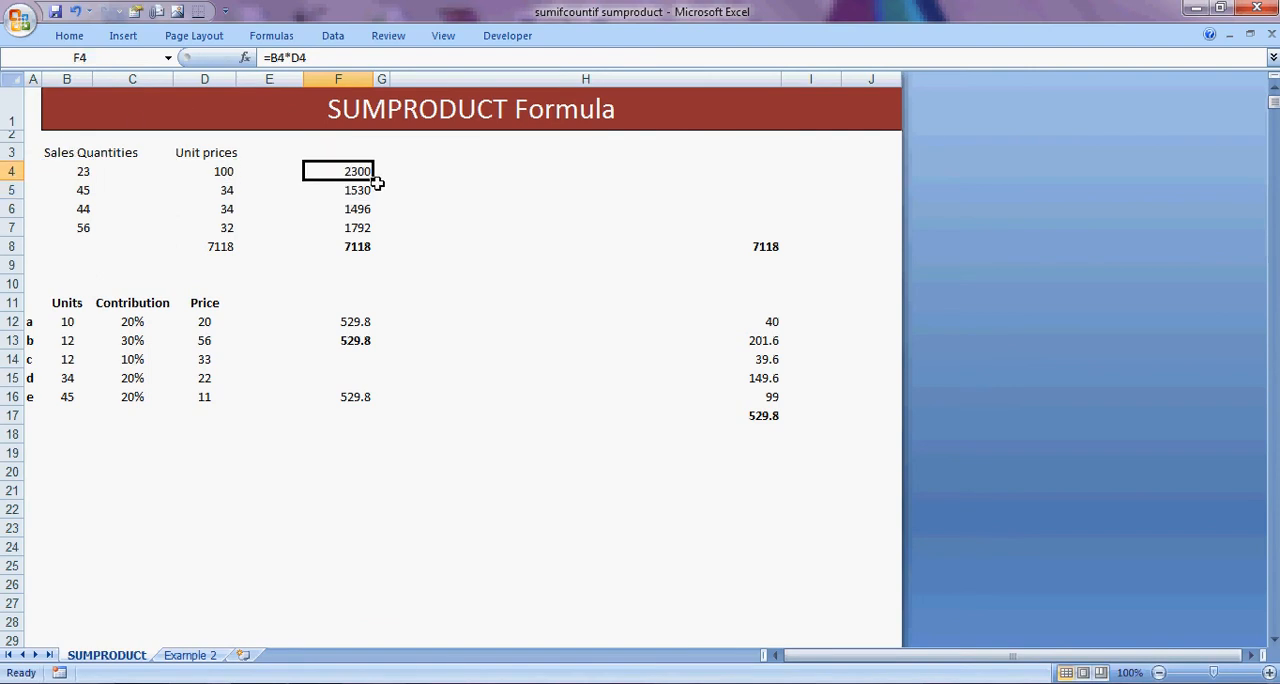
{"action": "left_click_drag", "start_coordinate": [374, 182], "coordinate": [372, 231]}
{"action": "left_click", "coordinate": [446, 225]}
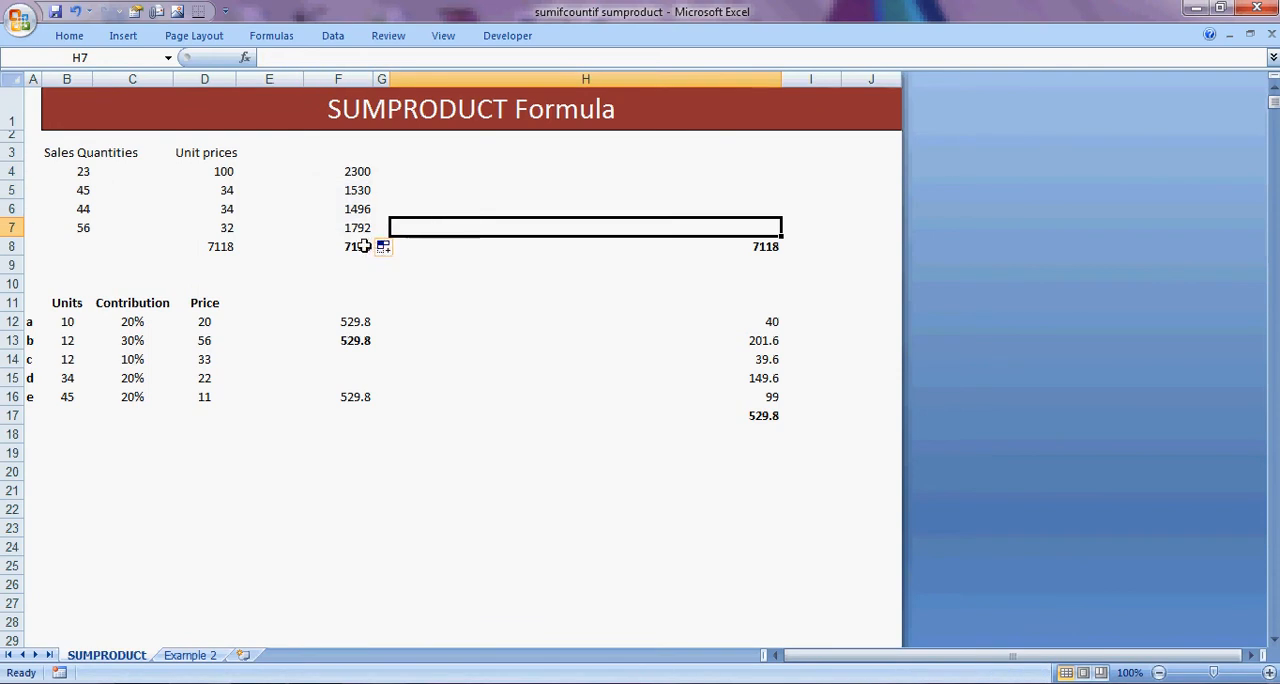
Inspect the SUM formula in cell F8 without changing it.
{"action": "left_click", "coordinate": [364, 246]}
{"action": "double_click", "coordinate": [364, 246]}
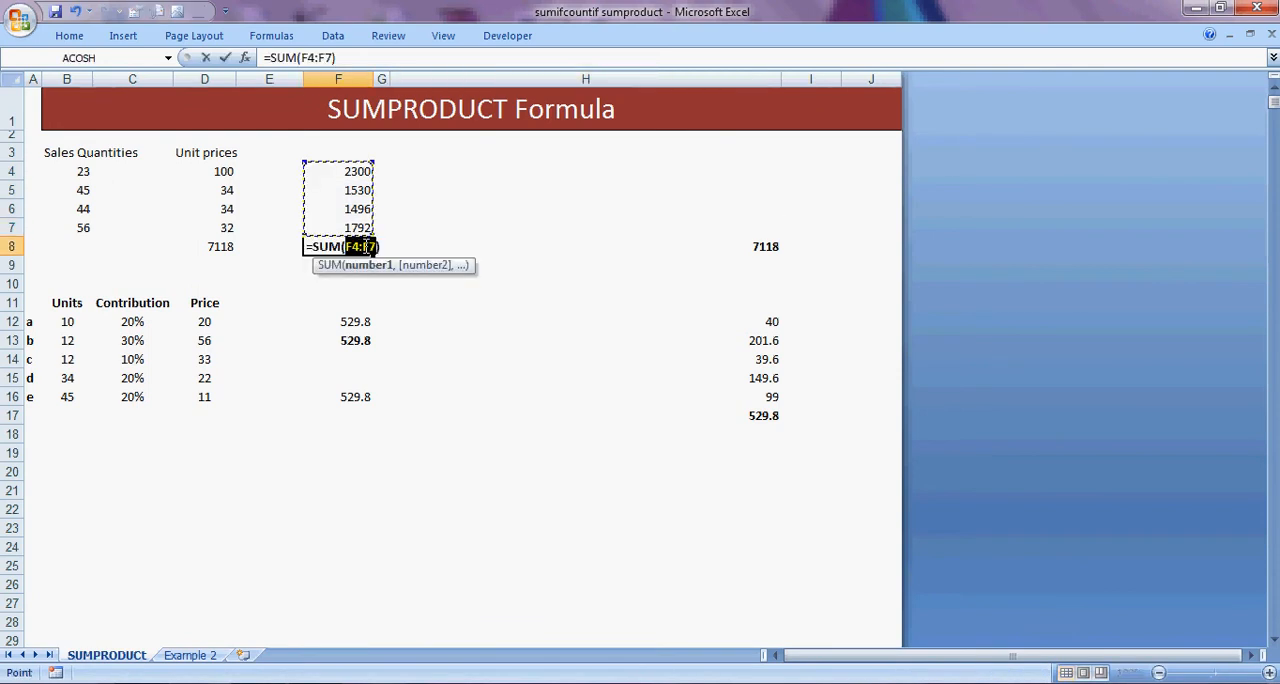
{"action": "key", "text": "Return"}
{"action": "left_click", "coordinate": [364, 246]}
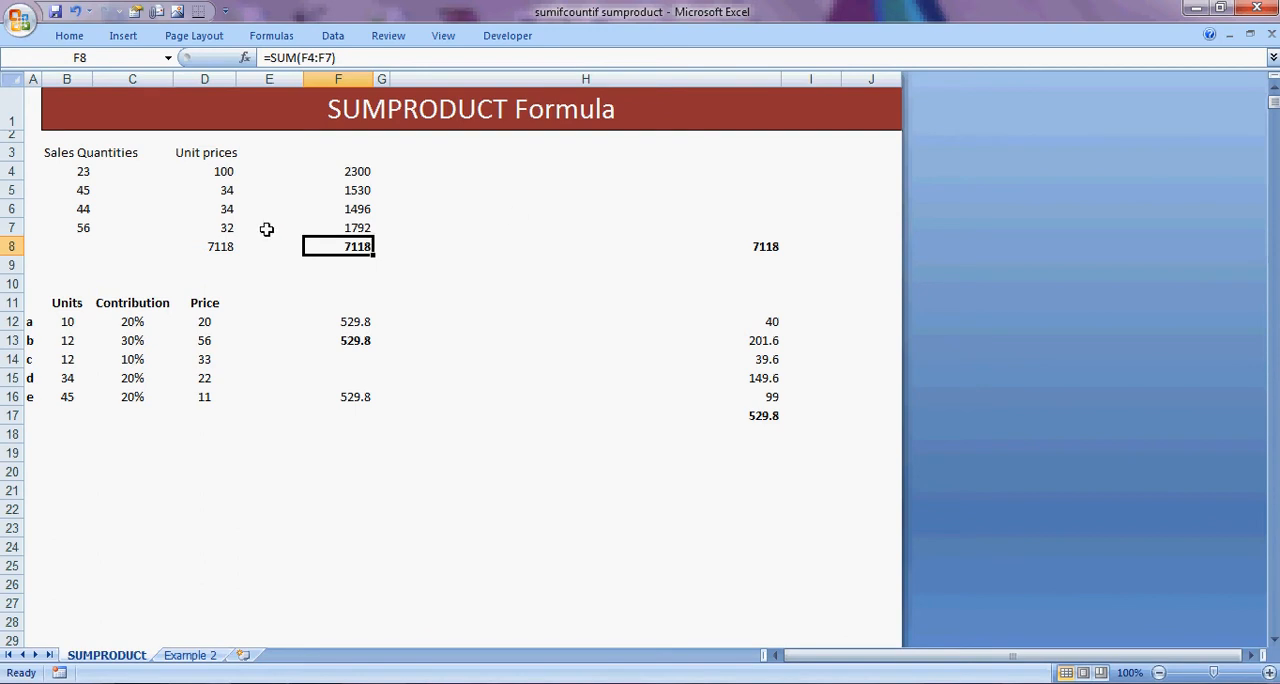
Clear the existing SUMPRODUCT formulas from cells D8 and H8.
{"action": "left_click", "coordinate": [226, 244]}
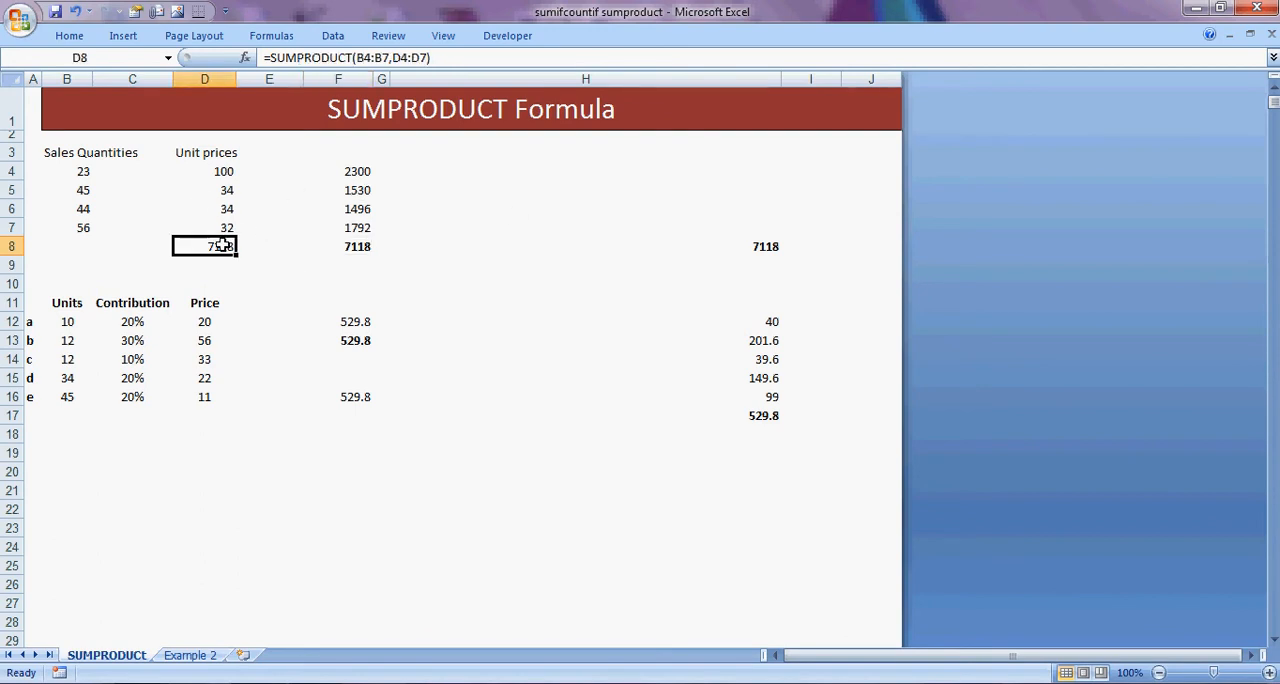
{"action": "key", "text": "Delete"}
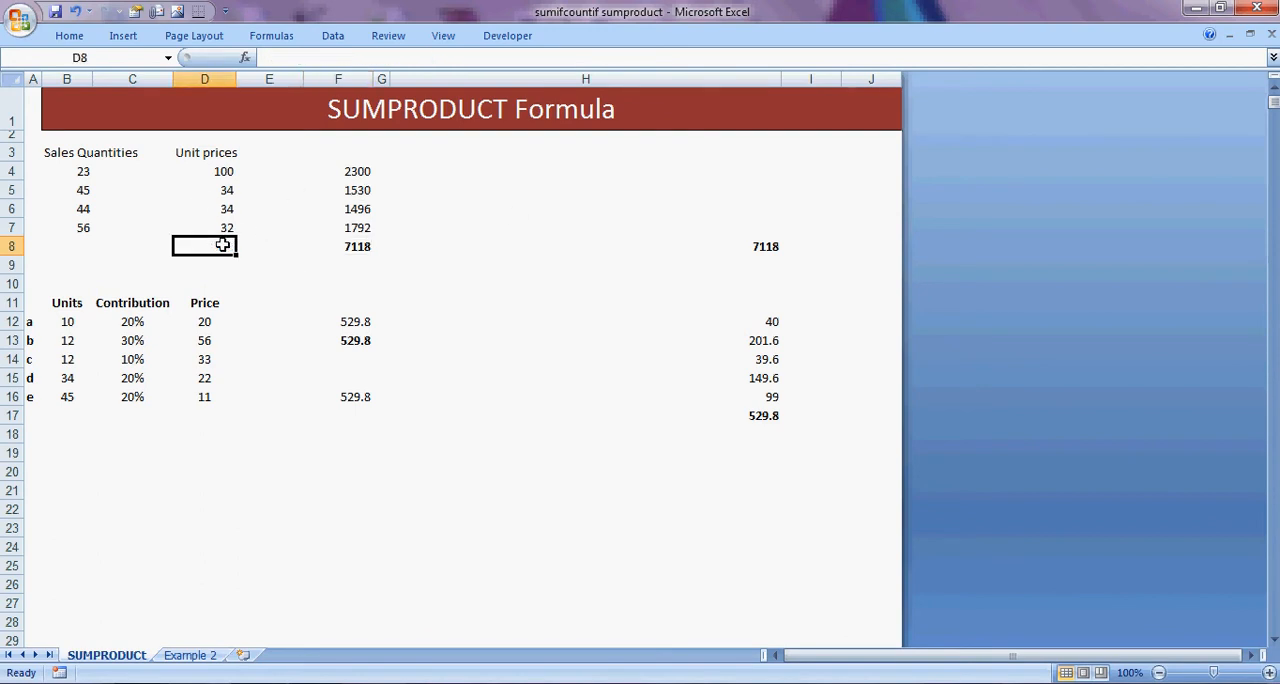
{"action": "key", "text": "Right"}
{"action": "key", "text": "Right"}
{"action": "key", "text": "Right"}
{"action": "key", "text": "Right"}
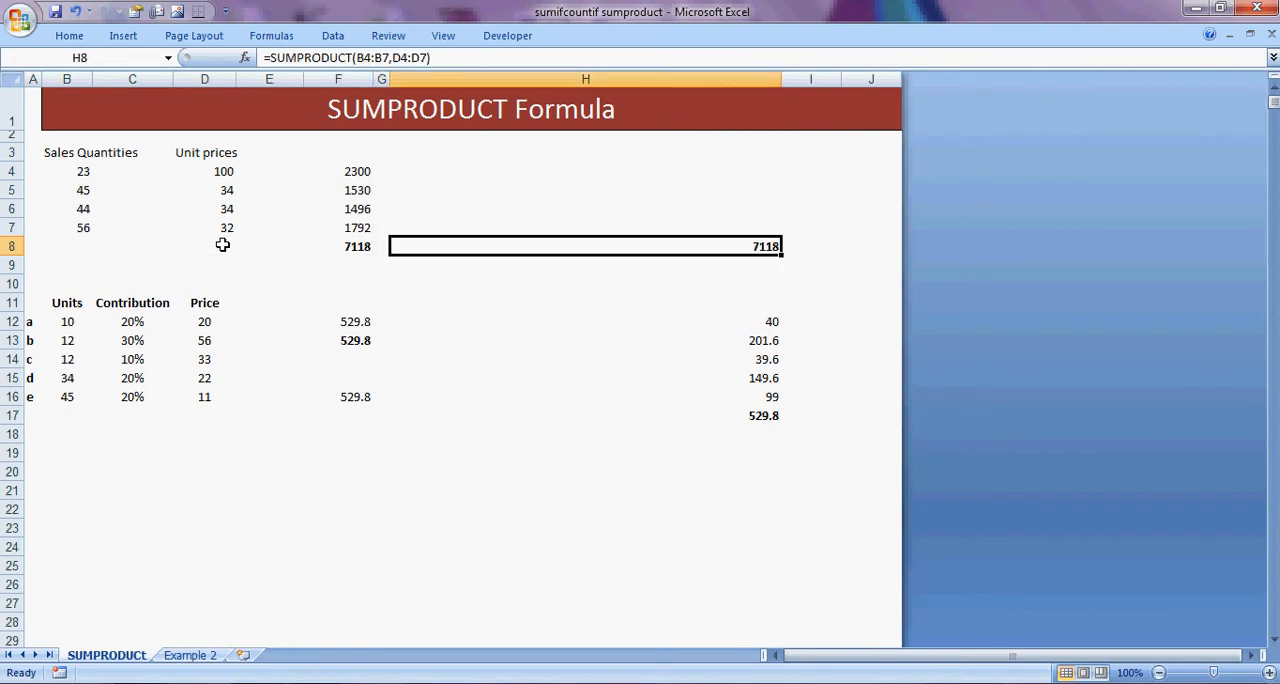
{"action": "key", "text": "Delete"}
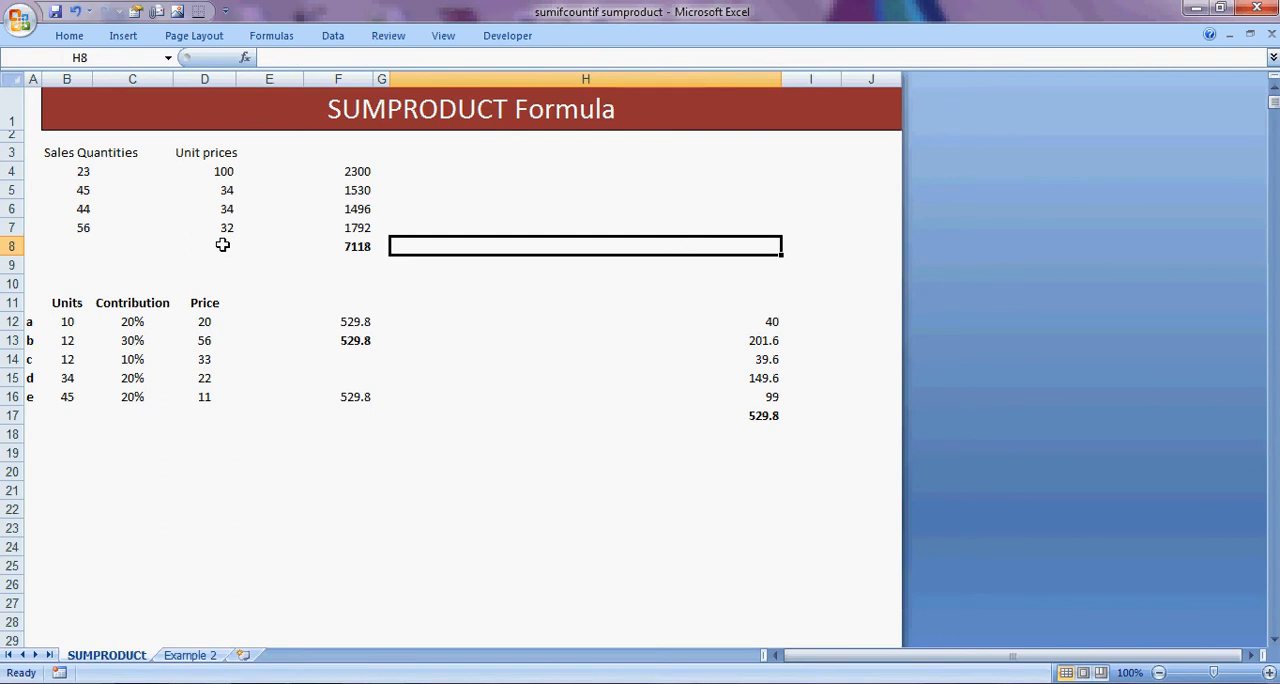
Begin a SUMPRODUCT formula in cell H8 and consult the function's help topic.
{"action": "type", "text": "=sum"}
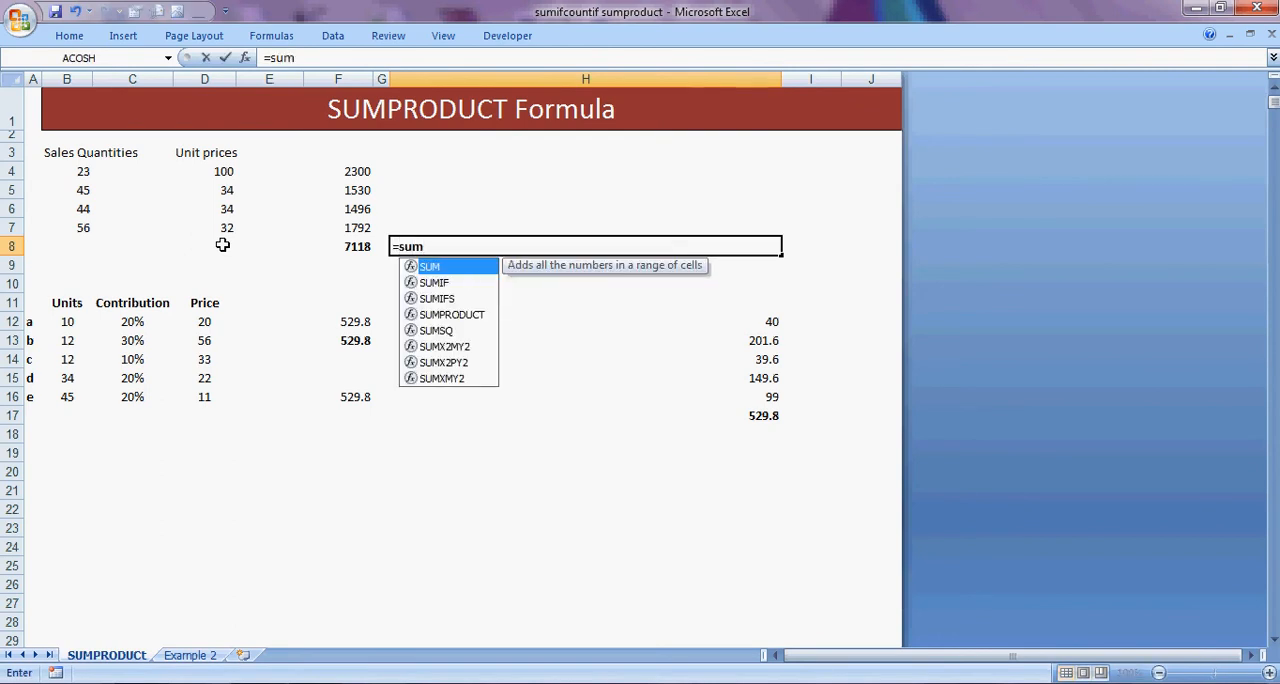
{"action": "key", "text": "Down"}
{"action": "key", "text": "Down"}
{"action": "key", "text": "Down"}
{"action": "key", "text": "Tab"}
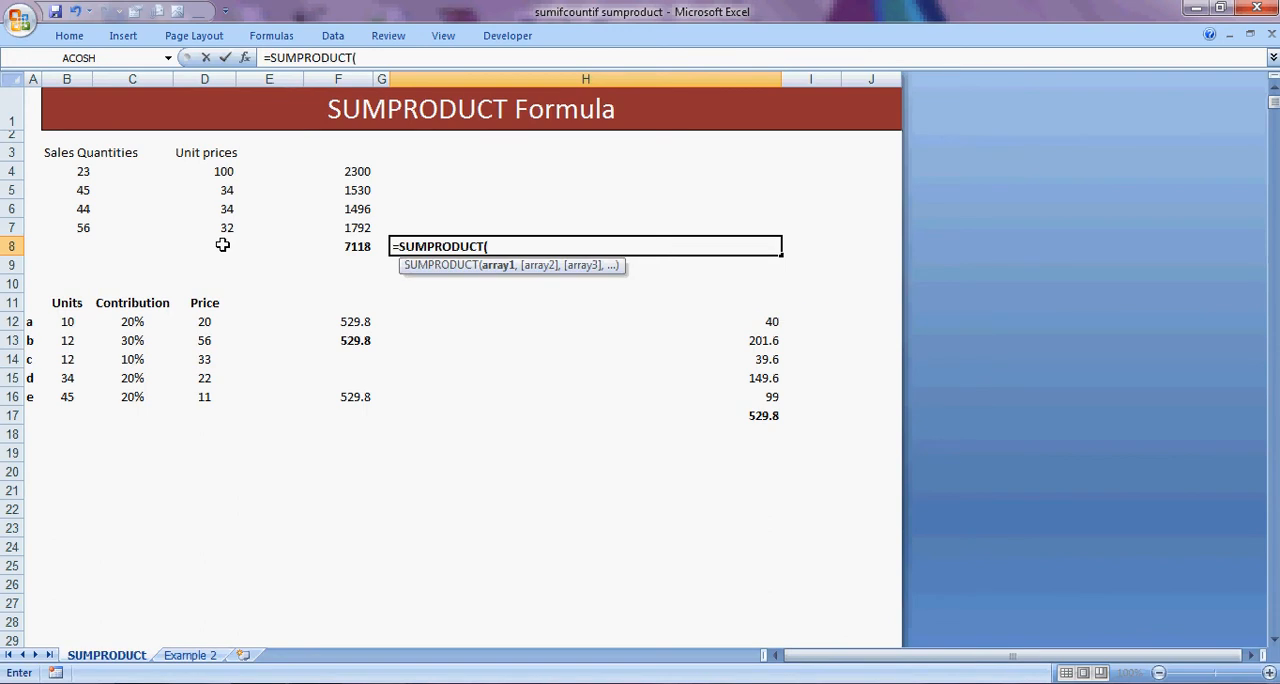
{"action": "left_click", "coordinate": [476, 267]}
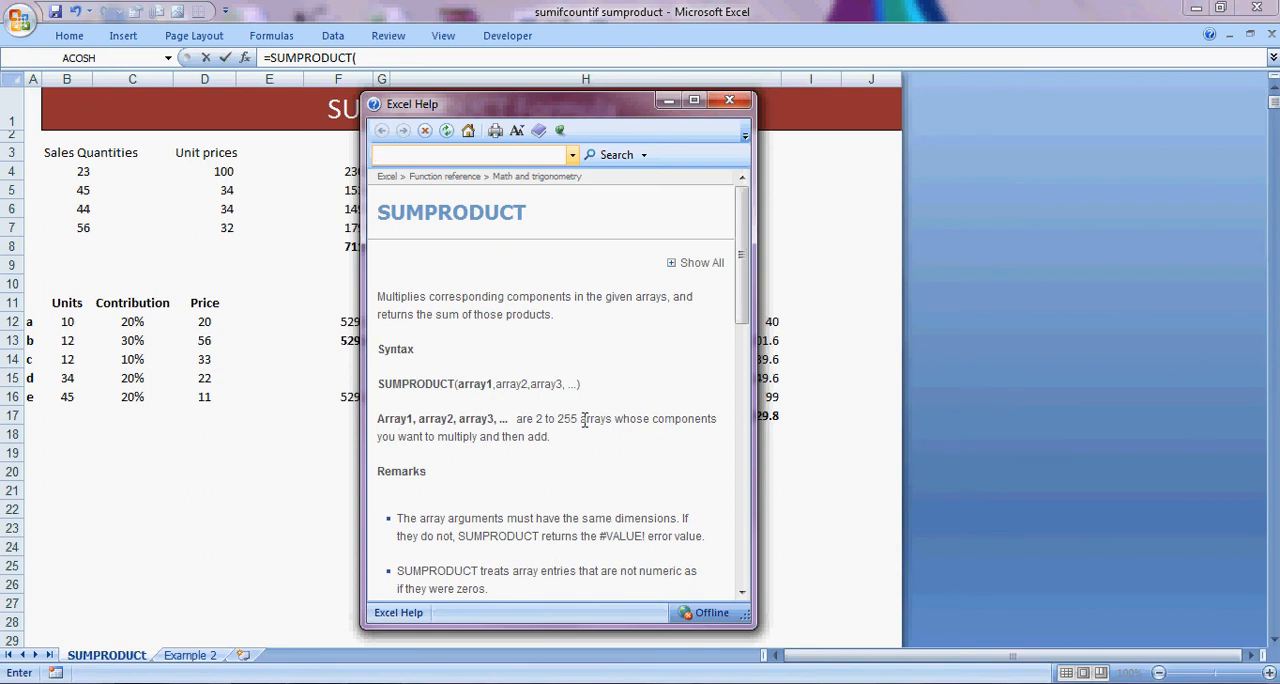
{"action": "left_click", "coordinate": [731, 103]}
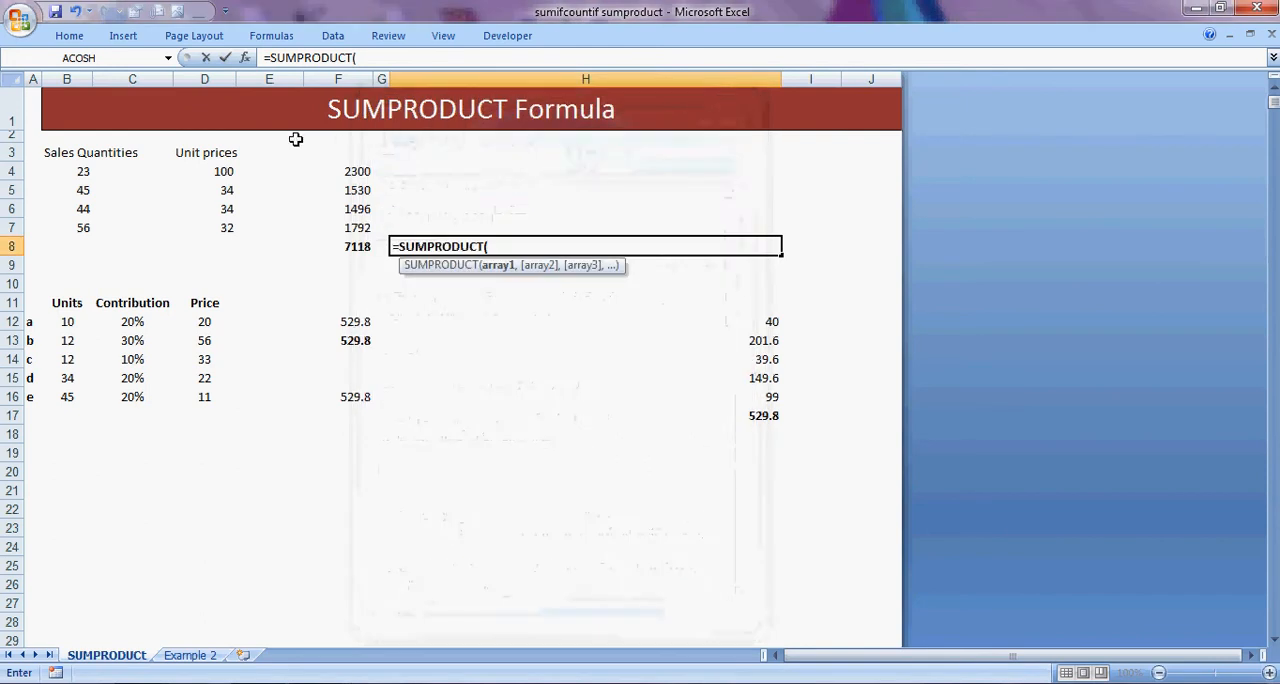
Complete the H8 formula as =SUMPRODUCT(B4:B7,D4:D7), using the sales quantities and unit prices as arrays.
{"action": "left_click", "coordinate": [103, 172]}
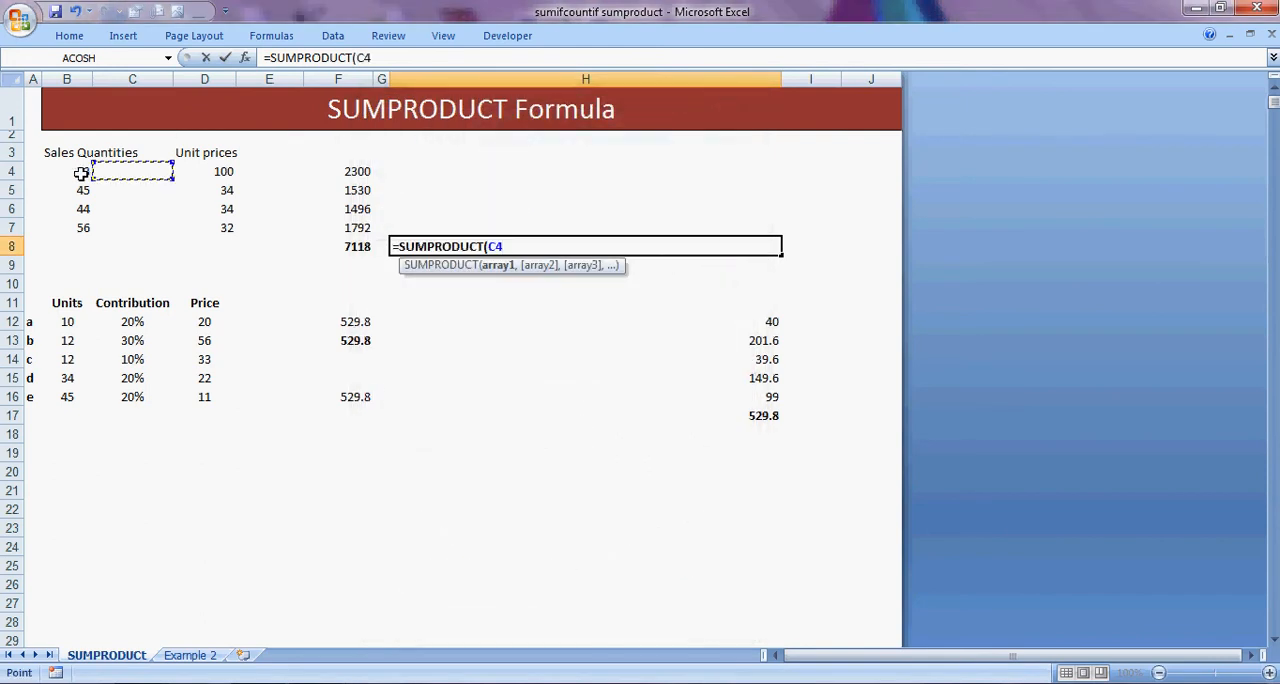
{"action": "left_click_drag", "start_coordinate": [85, 172], "coordinate": [77, 225]}
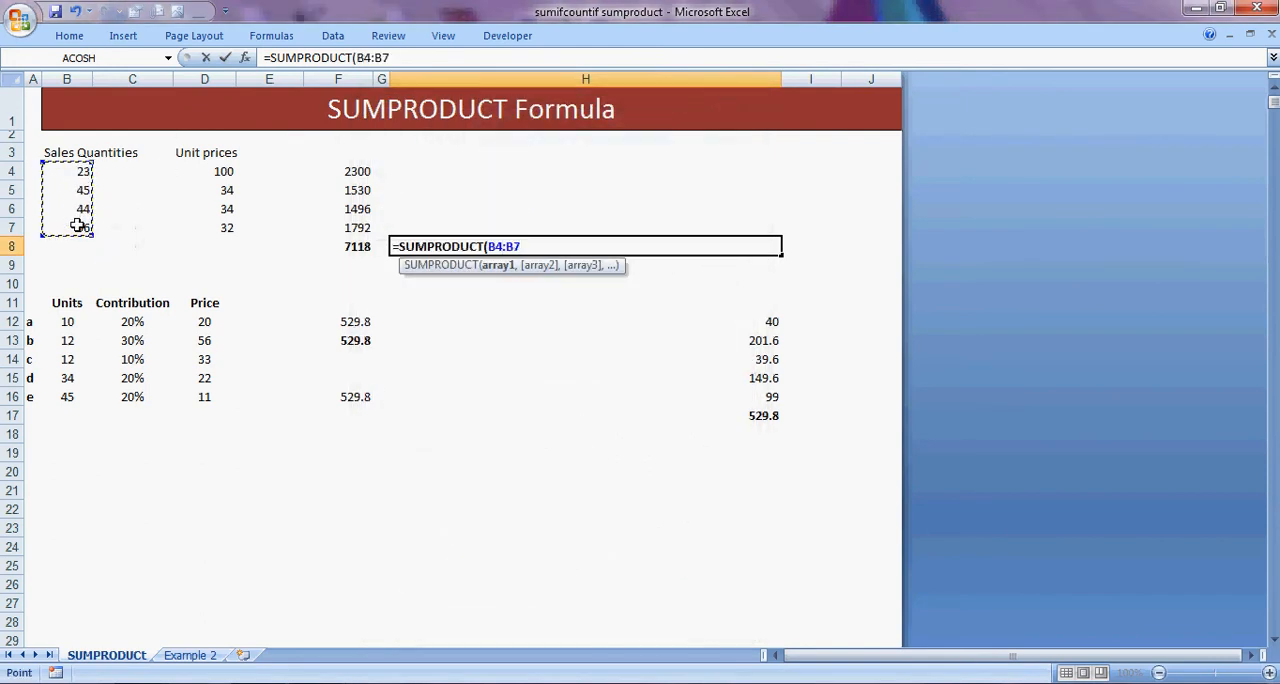
{"action": "type", "text": ","}
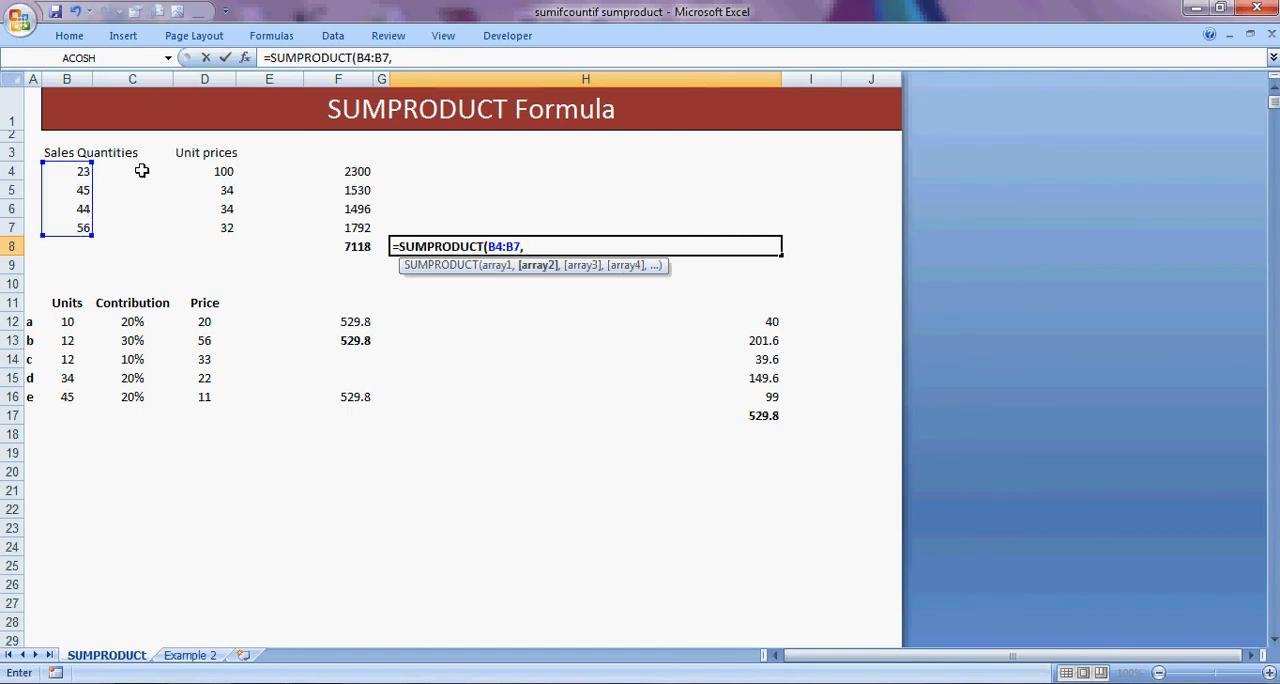
{"action": "left_click_drag", "start_coordinate": [215, 172], "coordinate": [215, 223]}
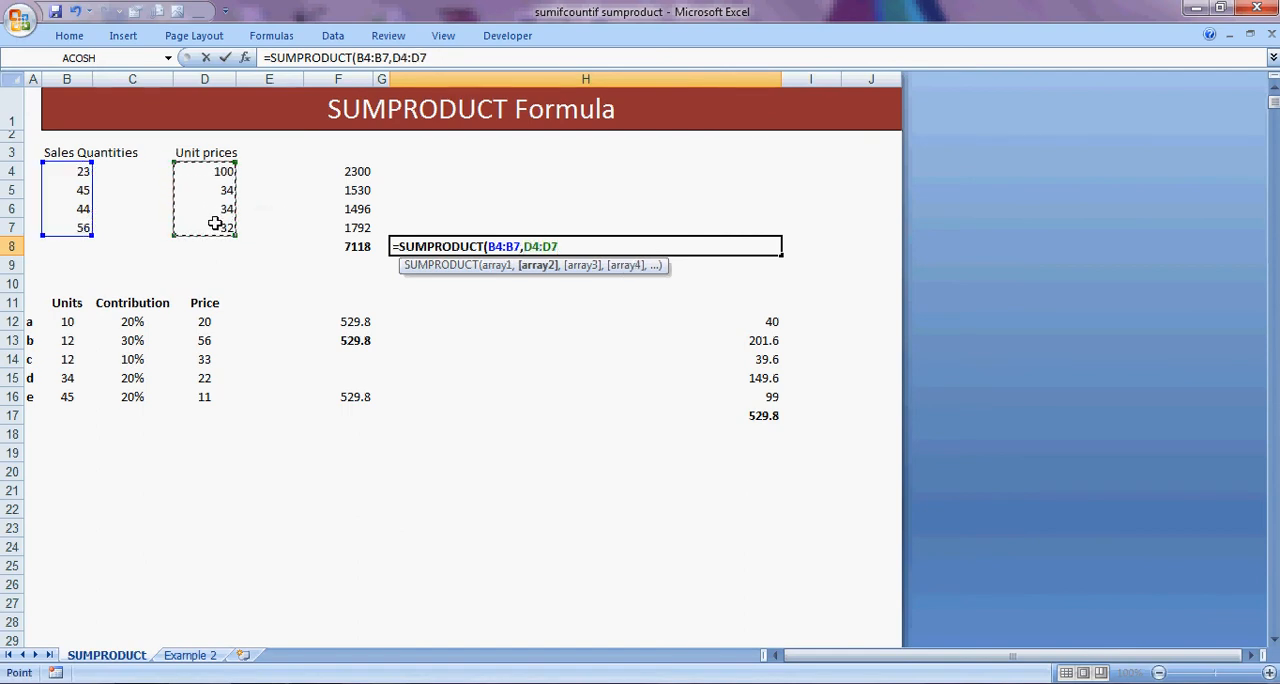
{"action": "type", "text": ")"}
{"action": "key", "text": "Return"}
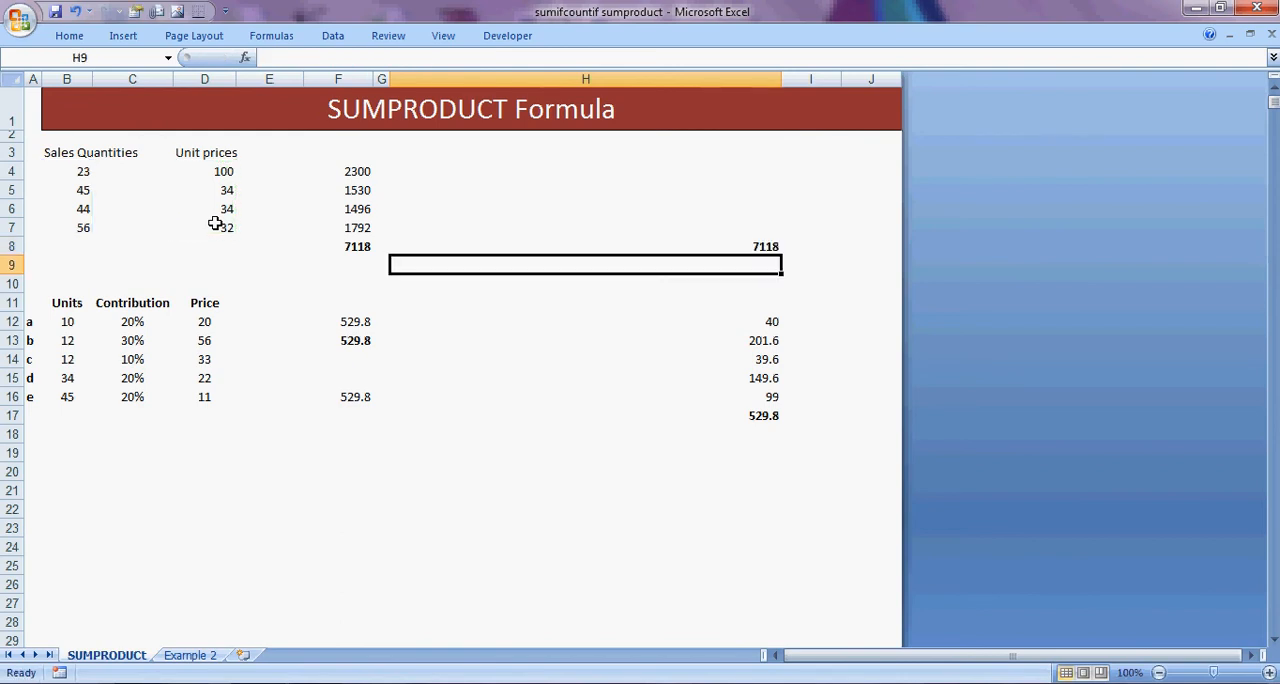
Compare the SUMPRODUCT result in H8 with the SUM result in F8.
{"action": "left_click", "coordinate": [724, 246]}
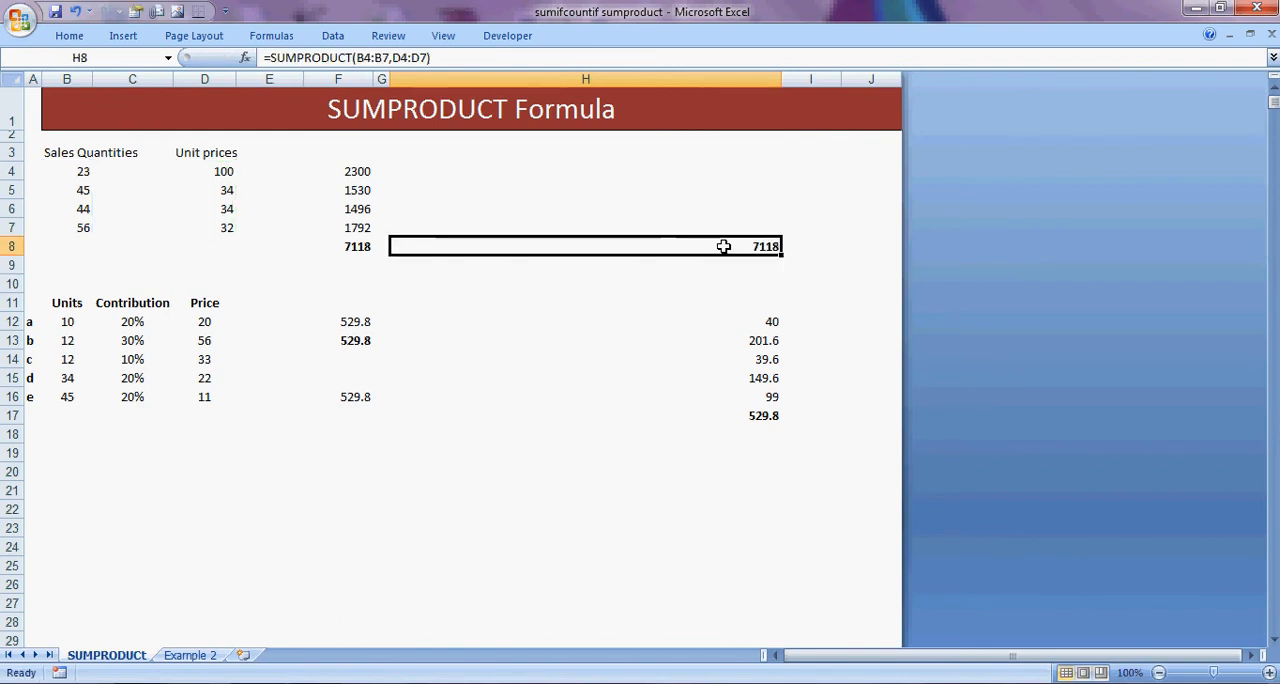
{"action": "key", "text": "Left"}
{"action": "key", "text": "Right"}
{"action": "key", "text": "Left"}
{"action": "key", "text": "Left"}
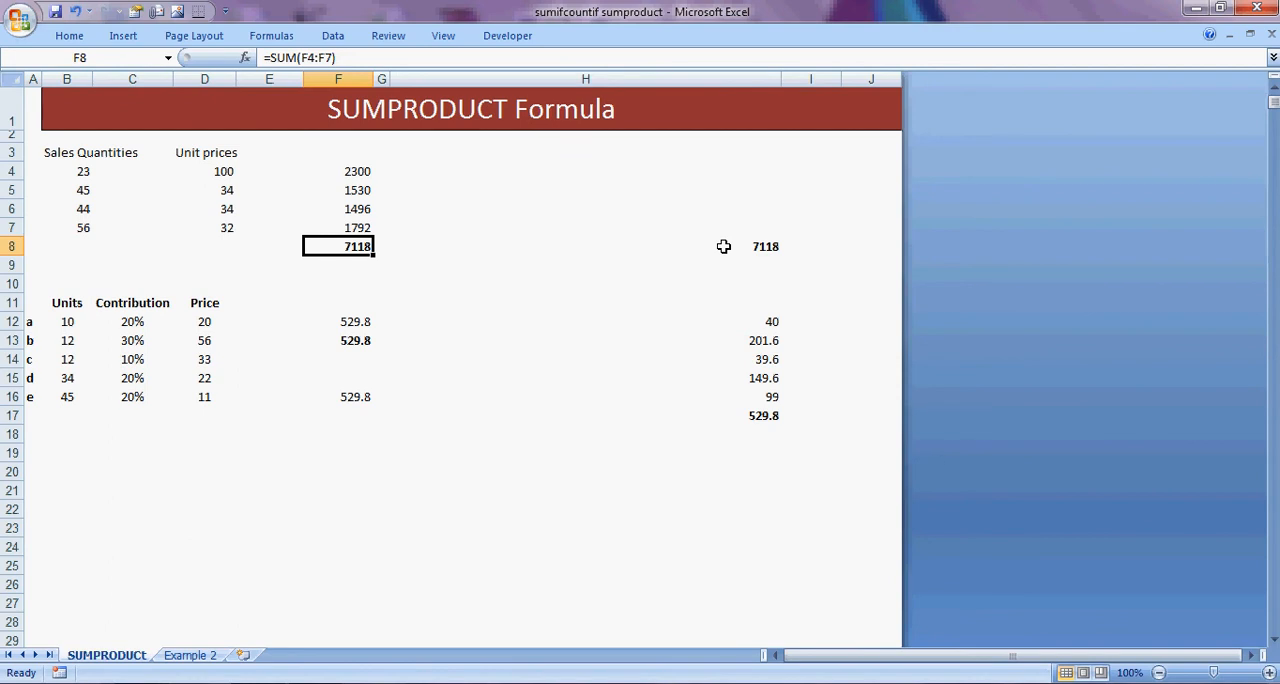
{"action": "key", "text": "Right"}
{"action": "key", "text": "Right"}
{"action": "key", "text": "Right"}
{"action": "key", "text": "Left"}
{"action": "key", "text": "Left"}
{"action": "key", "text": "Left"}
{"action": "key", "text": "Right"}
{"action": "key", "text": "Right"}
{"action": "key", "text": "Right"}
{"action": "key", "text": "Left"}
{"action": "key", "text": "Left"}
{"action": "key", "text": "Left"}
{"action": "key", "text": "Left"}
{"action": "key", "text": "Left"}
Review the sales quantities and unit prices in the first table that feed the SUMPRODUCT formula.
{"action": "key", "text": "Up"}
{"action": "key", "text": "Up"}
{"action": "key", "text": "Up"}
{"action": "key", "text": "Up"}
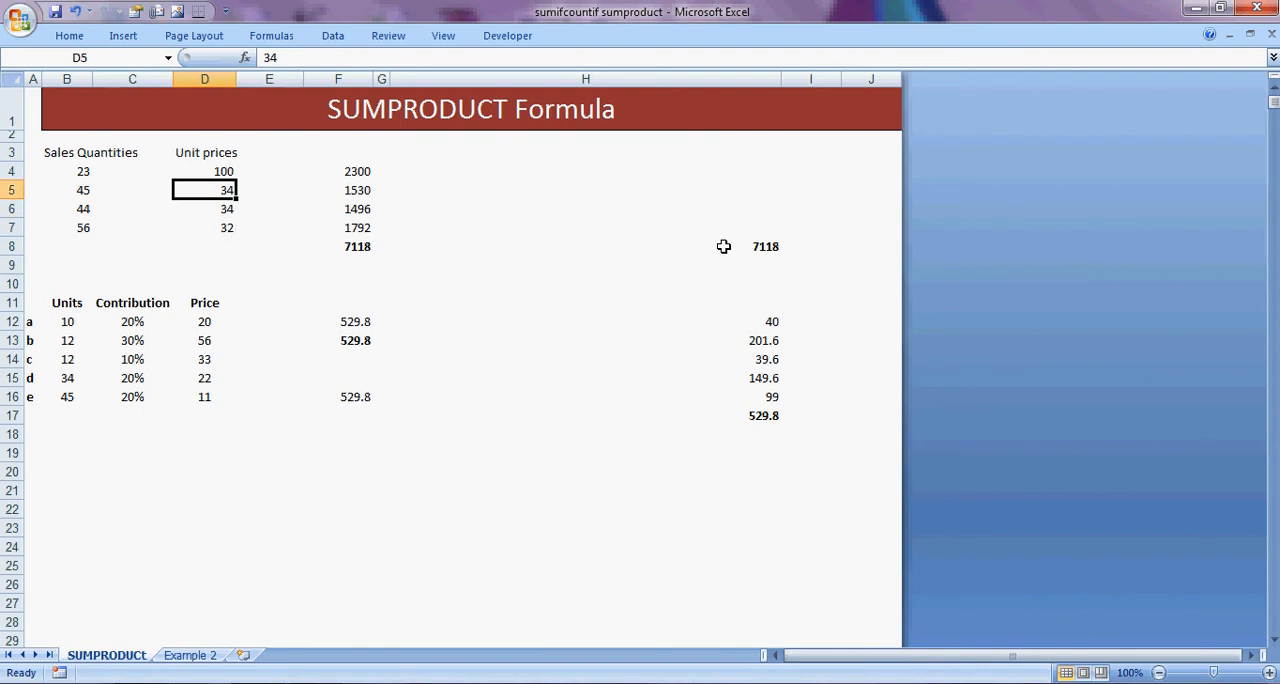
{"action": "key", "text": "Left"}
{"action": "key", "text": "Left"}
{"action": "key", "text": "Down"}
Examine the product labels a to e and their Units values in the second table.
{"action": "key", "text": "Down"}
{"action": "key", "text": "Down"}
{"action": "key", "text": "Right"}
{"action": "key", "text": "Right"}
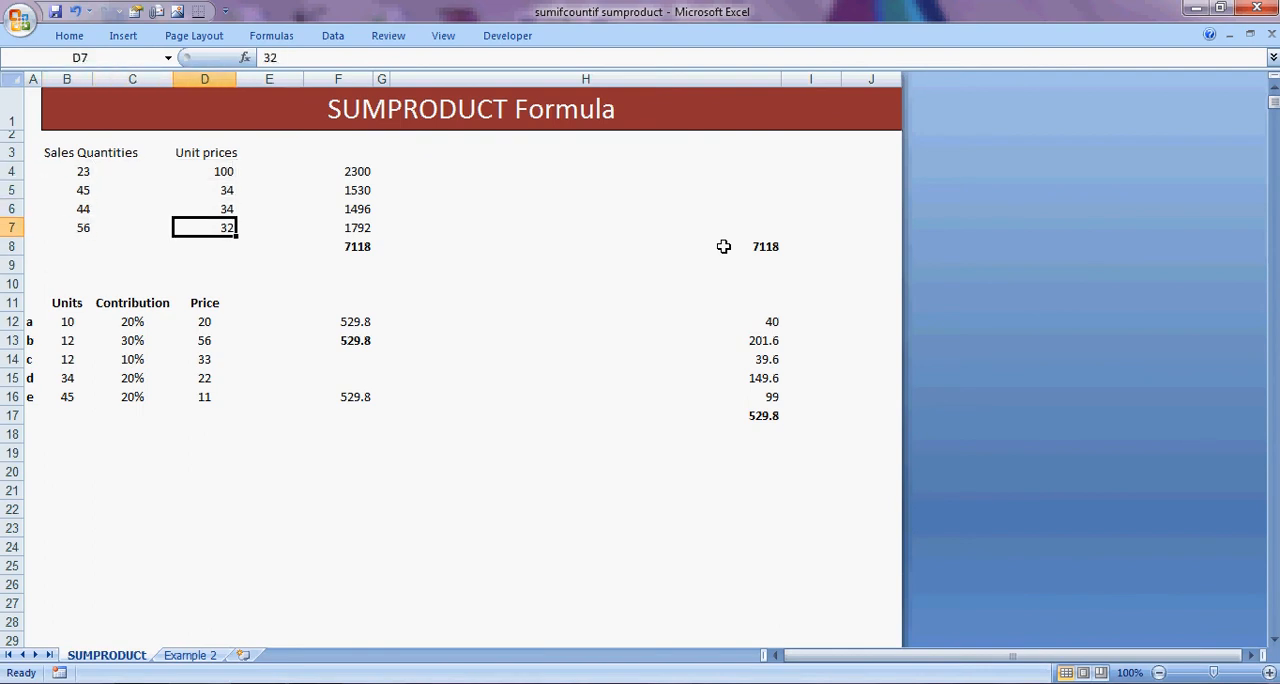
{"action": "key", "text": "Right"}
{"action": "key", "text": "Up"}
{"action": "key", "text": "Up"}
{"action": "key", "text": "Left"}
{"action": "key", "text": "Up"}
{"action": "key", "text": "Down"}
{"action": "key", "text": "Down"}
{"action": "key", "text": "Down"}
{"action": "key", "text": "Down"}
{"action": "key", "text": "Down"}
{"action": "key", "text": "Down"}
{"action": "key", "text": "Down"}
{"action": "key", "text": "Down"}
{"action": "key", "text": "Down"}
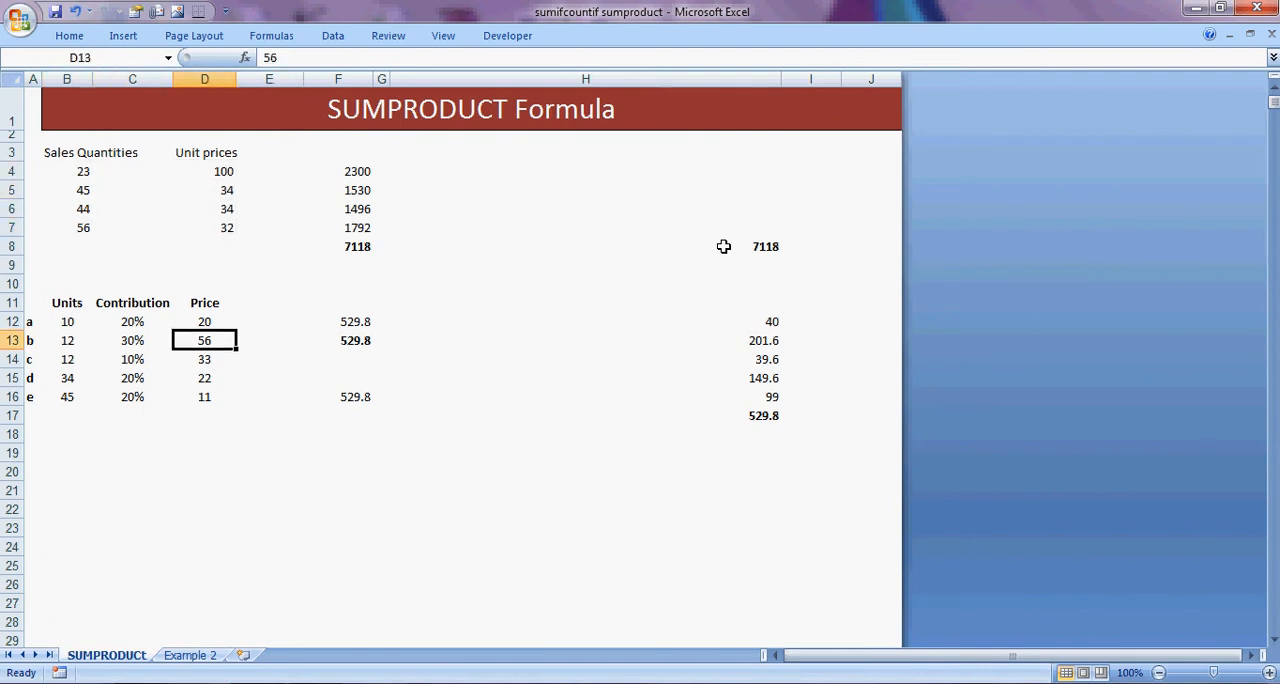
{"action": "key", "text": "Left"}
{"action": "key", "text": "Left"}
{"action": "key", "text": "Left"}
{"action": "key", "text": "Up"}
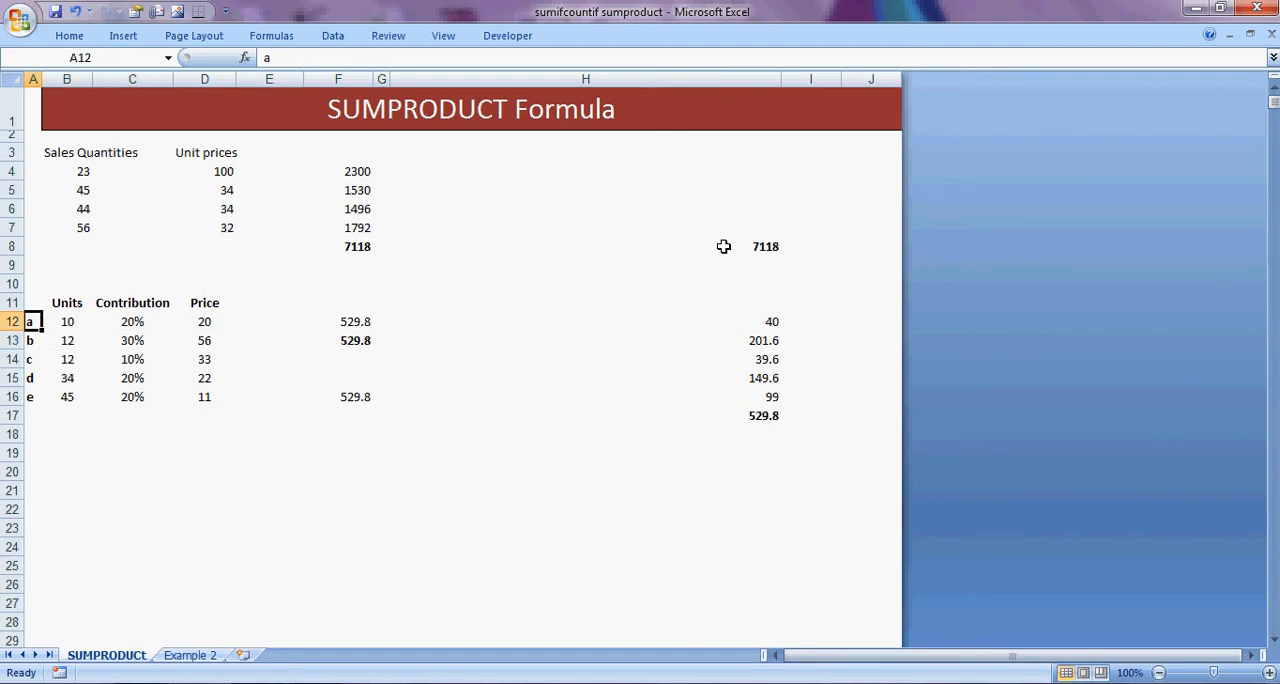
{"action": "key", "text": "Down"}
{"action": "key", "text": "Down"}
{"action": "key", "text": "Down"}
{"action": "key", "text": "Down"}
{"action": "key", "text": "Up"}
{"action": "key", "text": "Up"}
{"action": "key", "text": "Up"}
{"action": "key", "text": "Up"}
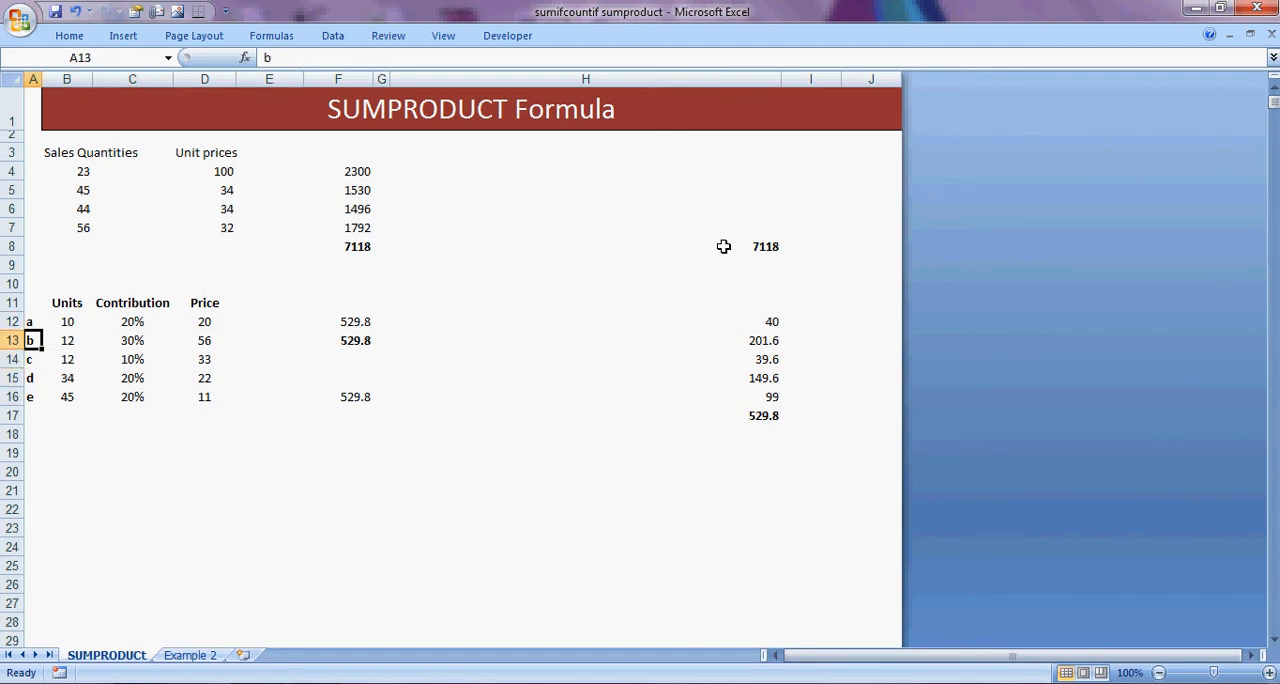
{"action": "key", "text": "Down"}
{"action": "key", "text": "Down"}
{"action": "key", "text": "Down"}
{"action": "key", "text": "Down"}
{"action": "key", "text": "Right"}
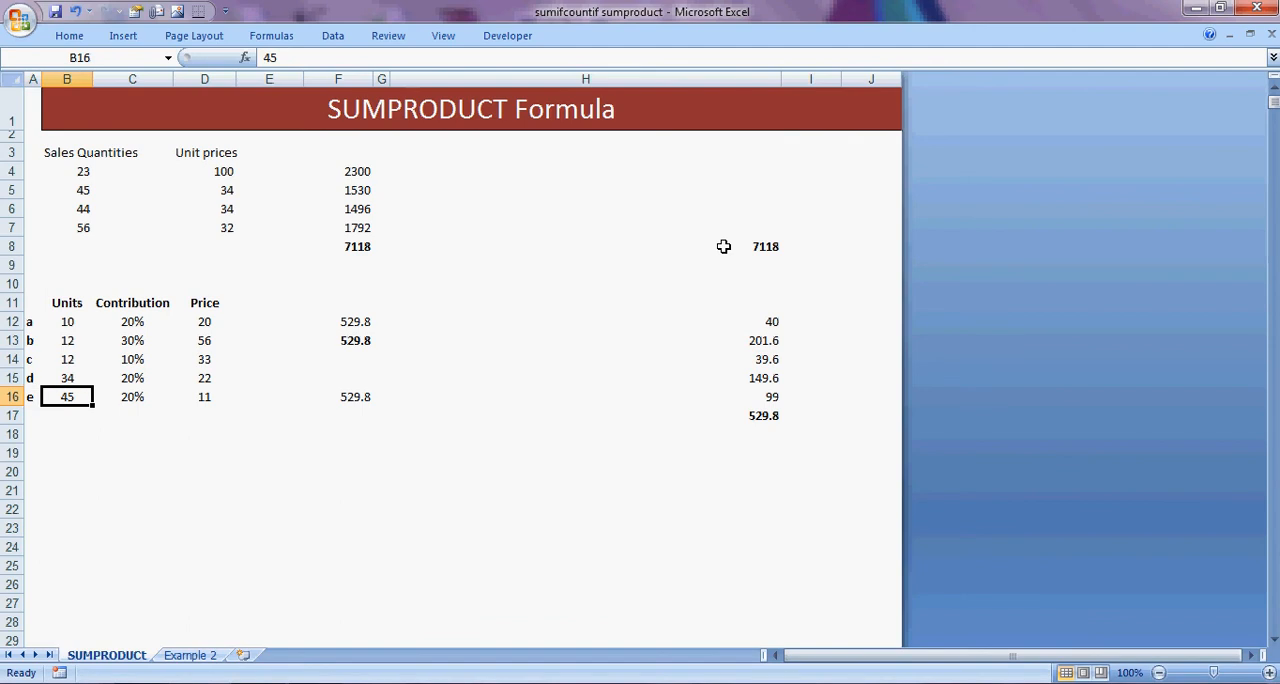
{"action": "key", "text": "Up"}
{"action": "key", "text": "Up"}
{"action": "key", "text": "Up"}
{"action": "key", "text": "Up"}
{"action": "key", "text": "Left"}
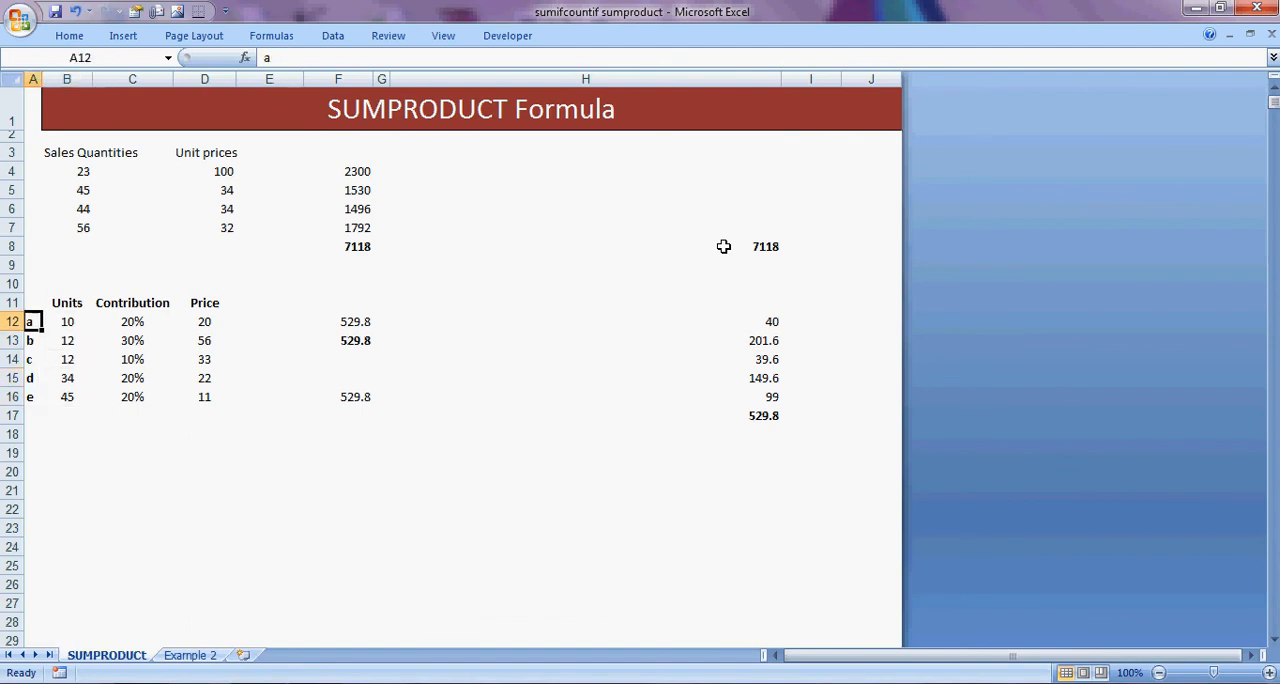
{"action": "key", "text": "Right"}
{"action": "key", "text": "Down"}
{"action": "key", "text": "Down"}
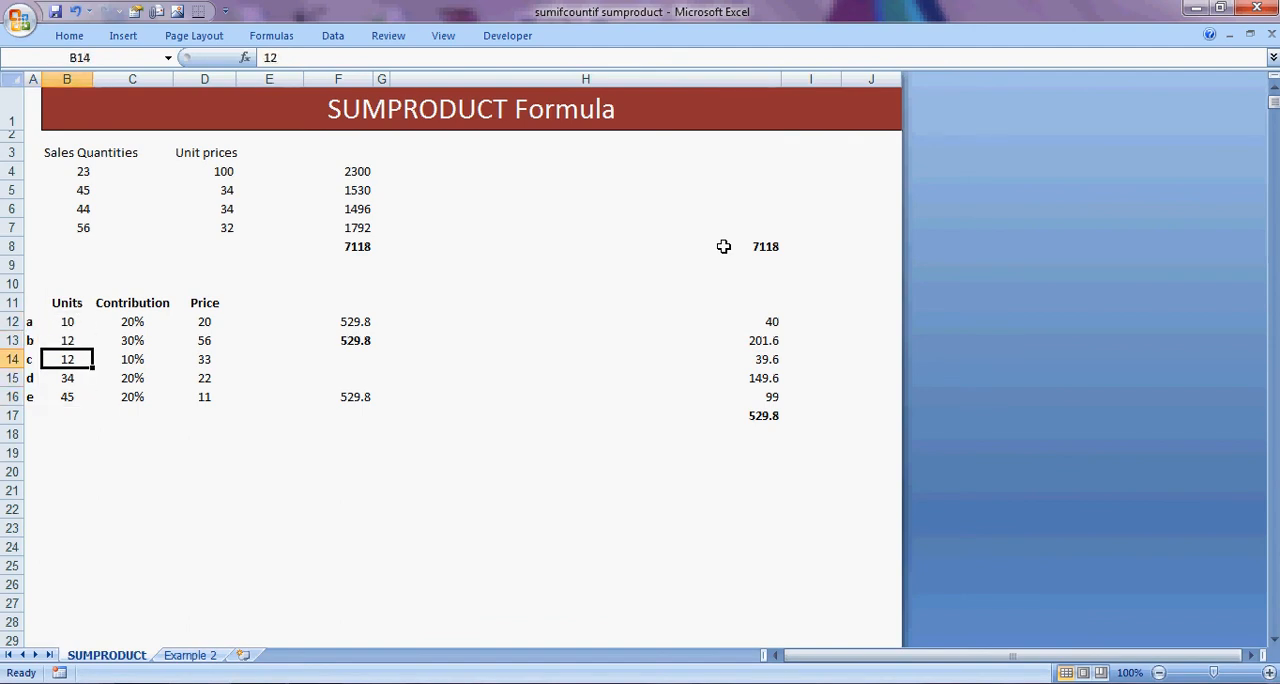
{"action": "key", "text": "Left"}
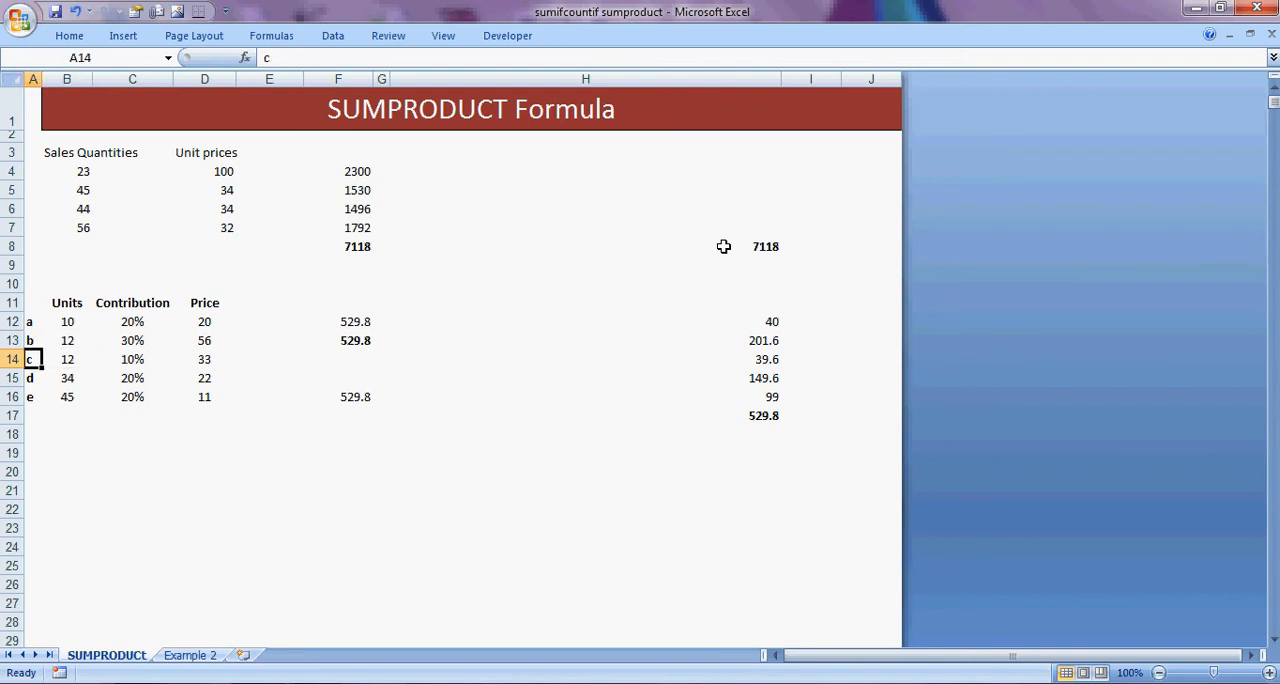
Examine the Contribution percentages of the products in the second table.
{"action": "key", "text": "Right"}
{"action": "key", "text": "Right"}
{"action": "key", "text": "Up"}
{"action": "key", "text": "Up"}
{"action": "key", "text": "Up"}
{"action": "key", "text": "Down"}
{"action": "key", "text": "Down"}
{"action": "key", "text": "Down"}
{"action": "key", "text": "Down"}
{"action": "key", "text": "Down"}
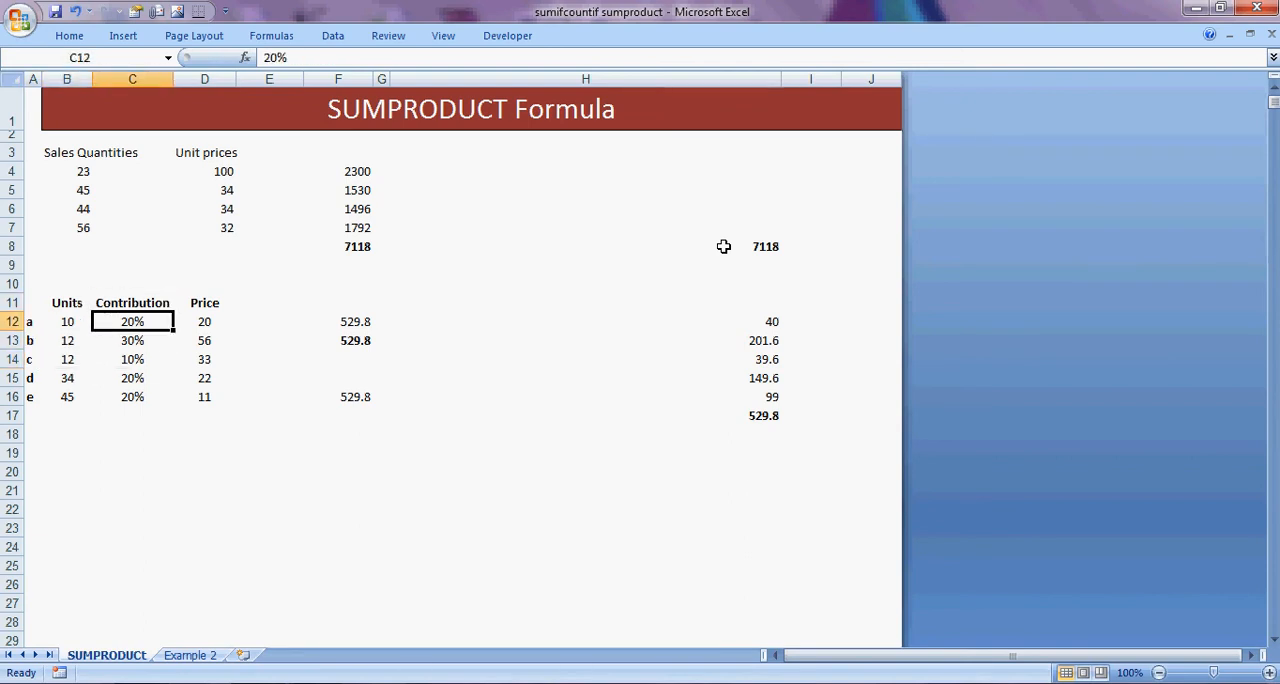
{"action": "key", "text": "Up"}
{"action": "key", "text": "Up"}
{"action": "key", "text": "Up"}
{"action": "key", "text": "Up"}
{"action": "key", "text": "Down"}
{"action": "key", "text": "Down"}
{"action": "key", "text": "Down"}
{"action": "key", "text": "Down"}
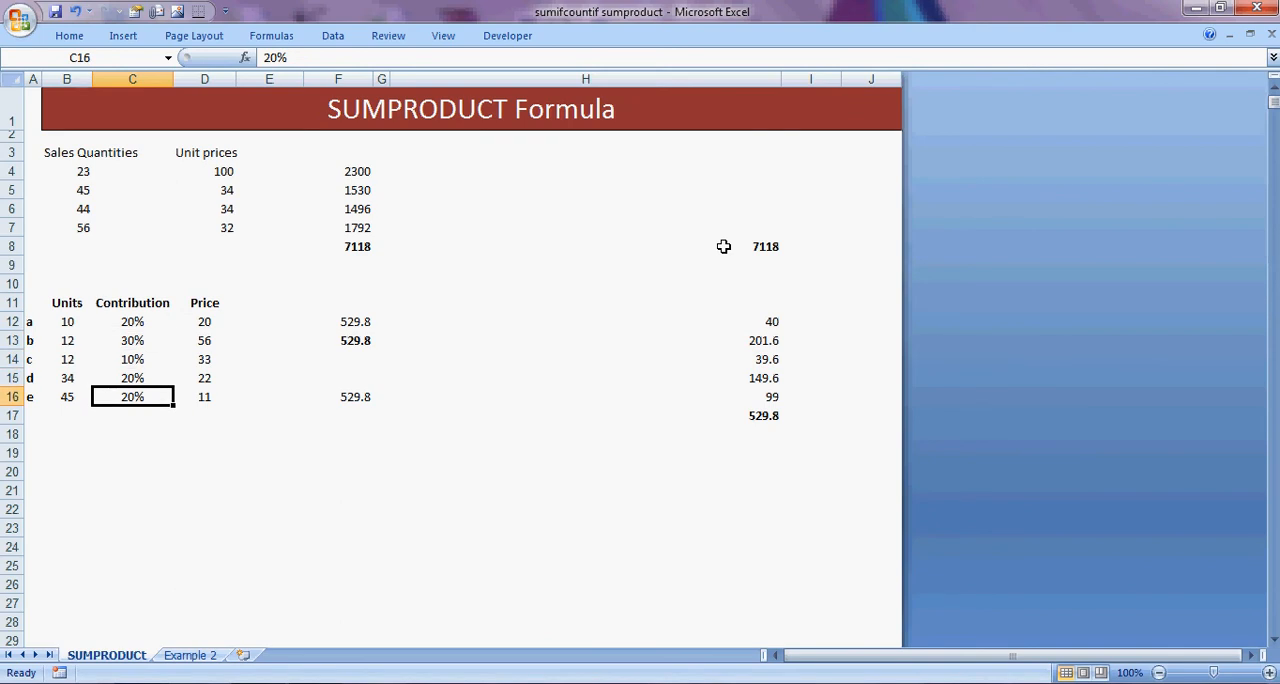
Select the Contribution percentages C12:C16 to check their total.
{"action": "key", "text": "shift+Up"}
{"action": "key", "text": "shift+Up"}
{"action": "key", "text": "shift+Up"}
{"action": "key", "text": "shift+Up"}
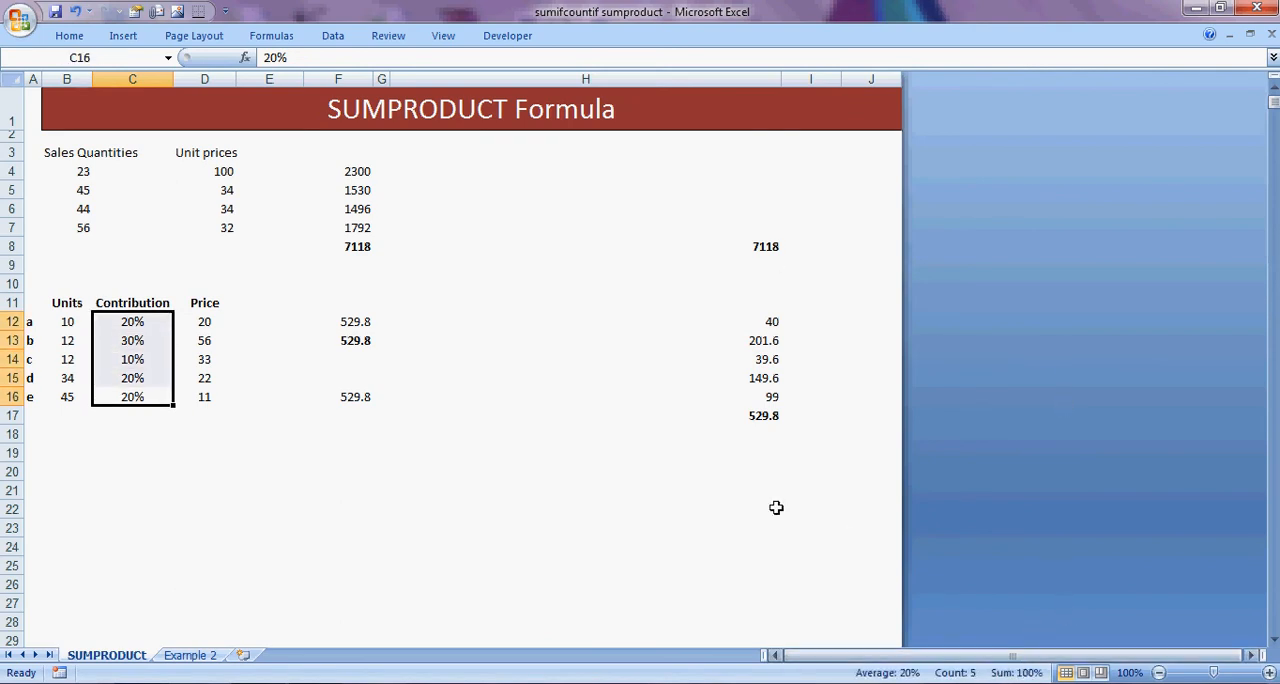
Examine the Price values of the products in the second table, starting at D12.
{"action": "left_click", "coordinate": [195, 321]}
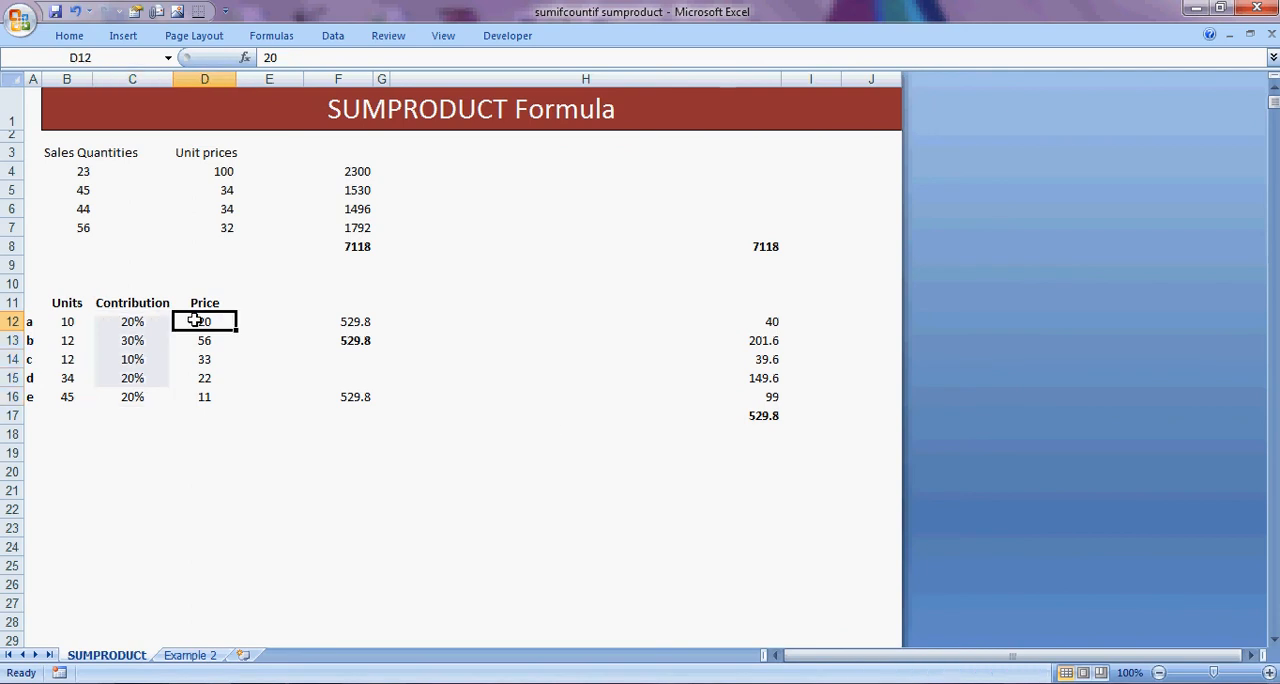
{"action": "key", "text": "Down"}
{"action": "key", "text": "Down"}
{"action": "key", "text": "Down"}
{"action": "key", "text": "Down"}
{"action": "key", "text": "Up"}
{"action": "key", "text": "Up"}
{"action": "key", "text": "Up"}
{"action": "key", "text": "Up"}
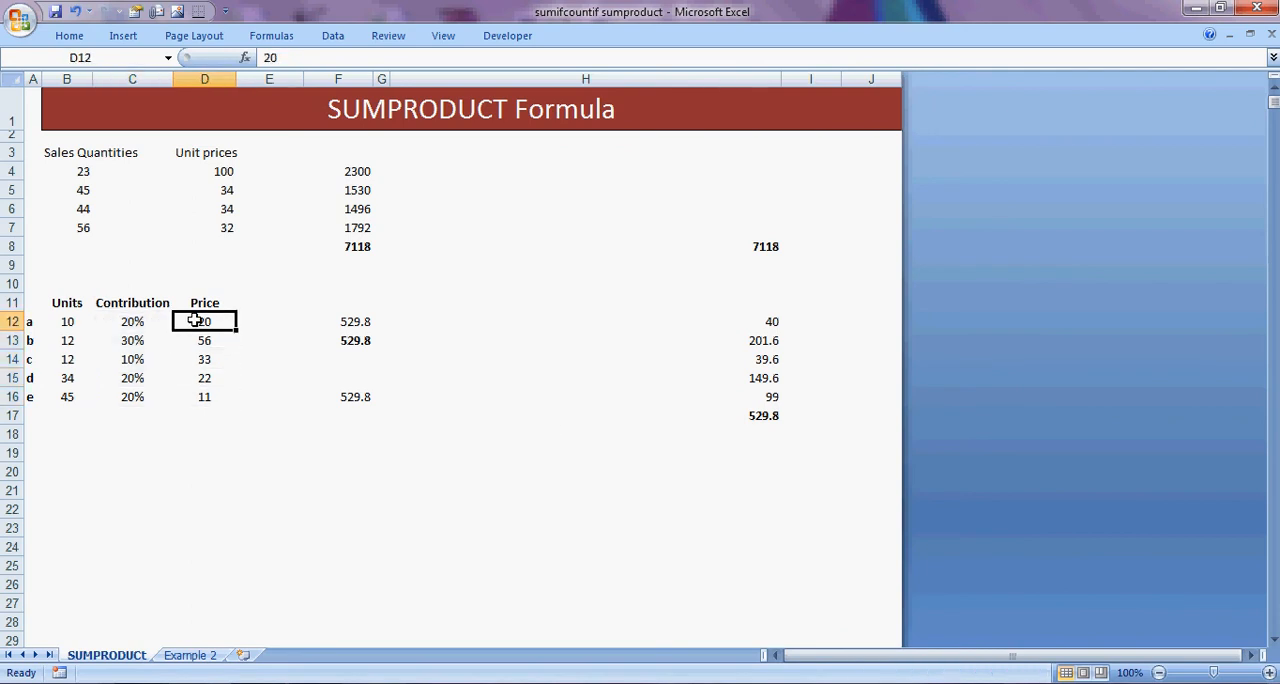
Inspect the formula in H12 that multiplies units, contribution and price for product a, with its referenced cells highlighted.
{"action": "key", "text": "Down"}
{"action": "key", "text": "Down"}
{"action": "key", "text": "Down"}
{"action": "key", "text": "Down"}
{"action": "key", "text": "Right"}
{"action": "key", "text": "Right"}
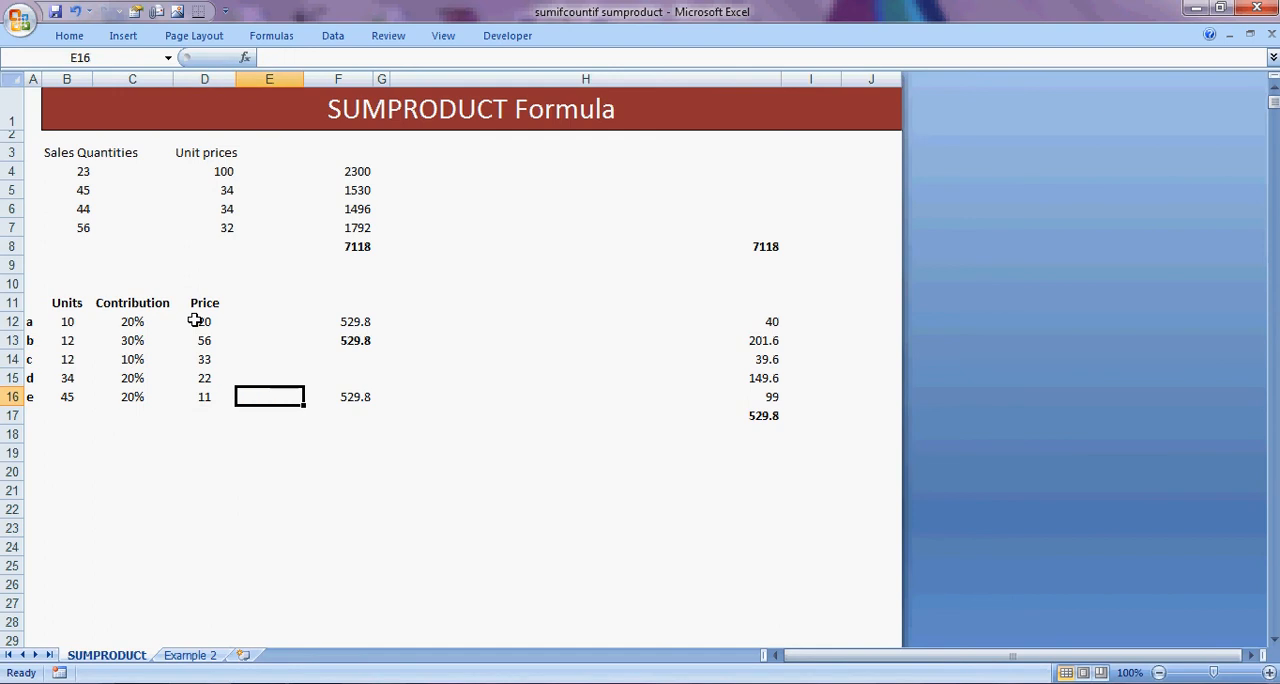
{"action": "key", "text": "Right"}
{"action": "key", "text": "Right"}
{"action": "key", "text": "Right"}
{"action": "key", "text": "Right"}
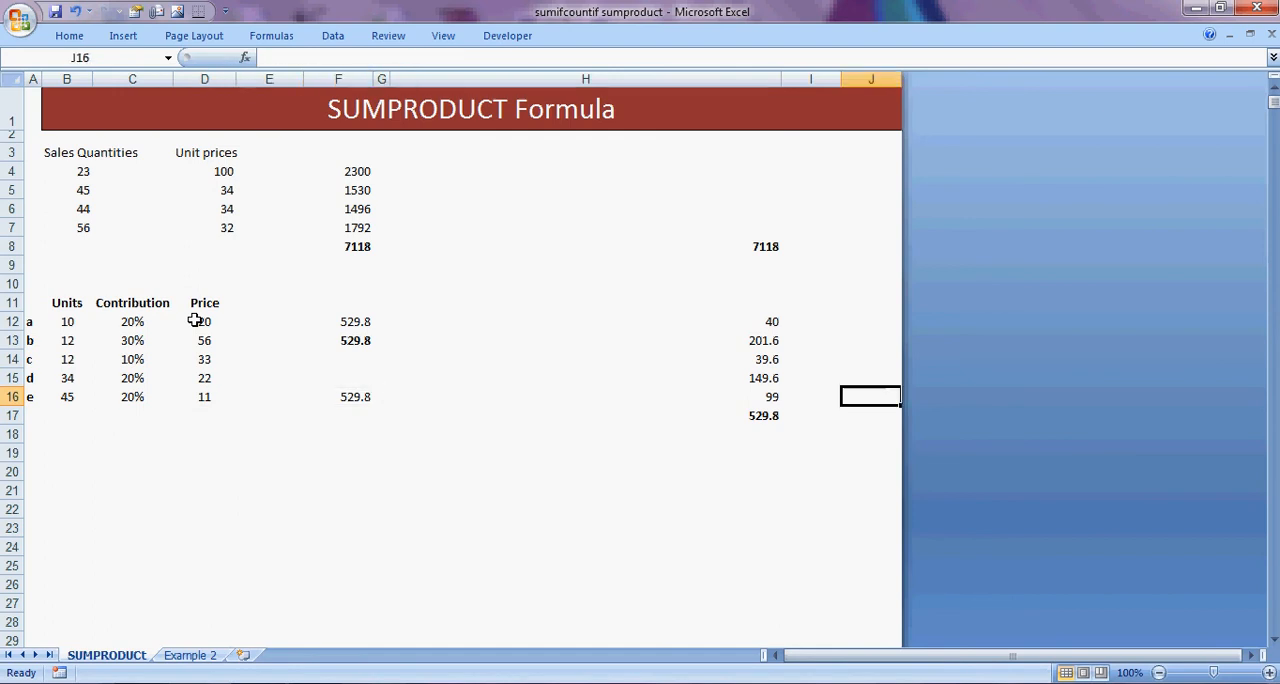
{"action": "key", "text": "Left"}
{"action": "key", "text": "Left"}
{"action": "key", "text": "Up"}
{"action": "key", "text": "Up"}
{"action": "key", "text": "Up"}
{"action": "key", "text": "Up"}
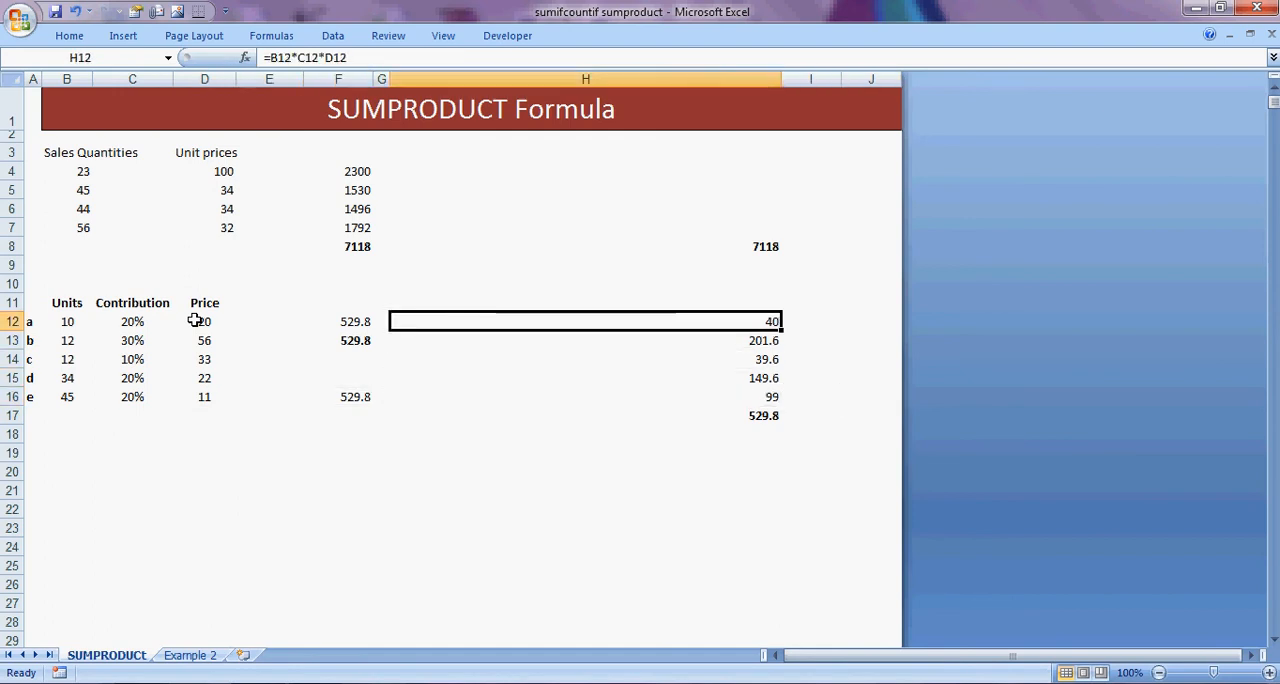
{"action": "key", "text": "F2"}
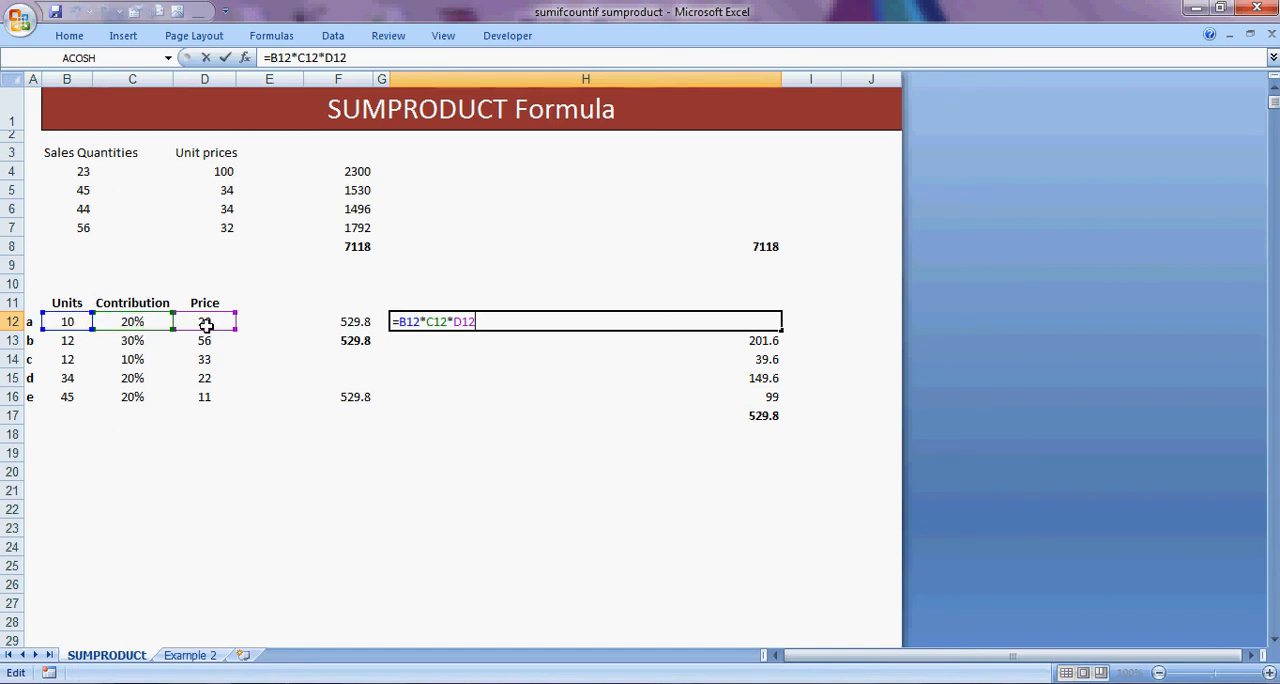
{"action": "left_click", "coordinate": [546, 376]}
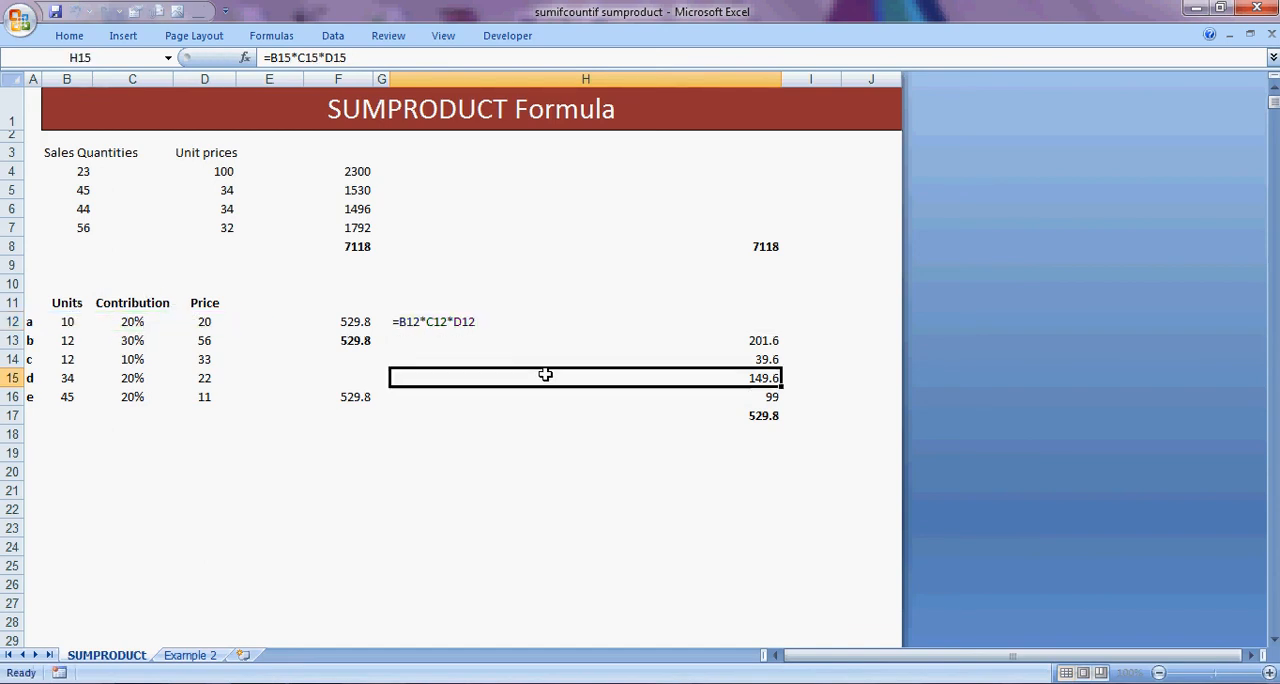
Examine the row-by-row results in H12:H16 and the SUM formula below them in H17.
{"action": "left_click", "coordinate": [766, 315]}
{"action": "key", "text": "Down"}
{"action": "key", "text": "Down"}
{"action": "key", "text": "Down"}
{"action": "key", "text": "Down"}
{"action": "key", "text": "Down"}
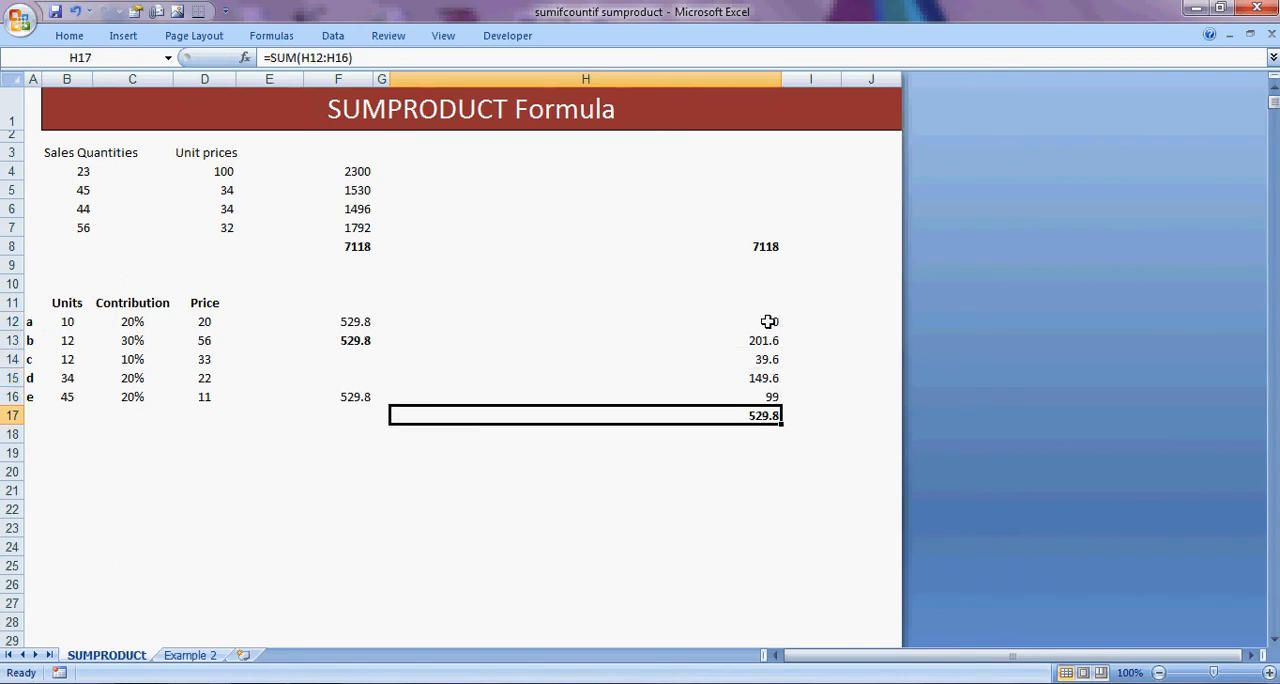
{"action": "key", "text": "Left"}
{"action": "key", "text": "Left"}
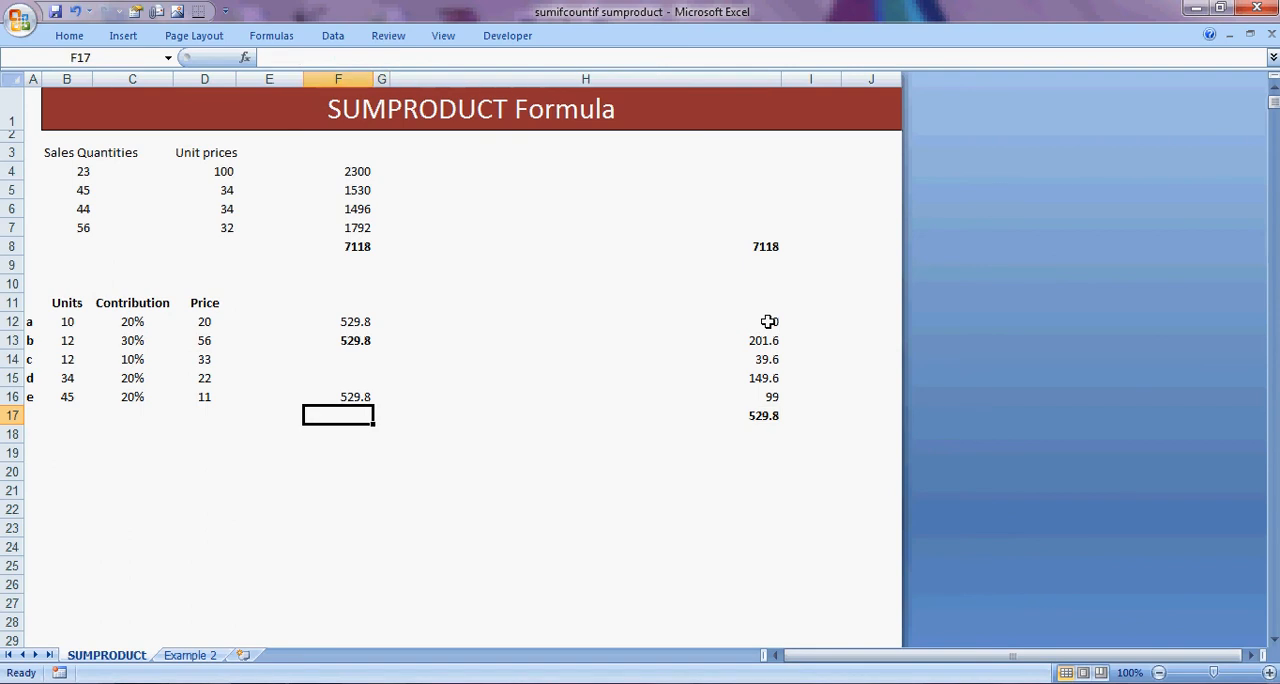
{"action": "key", "text": "Up"}
{"action": "key", "text": "Right"}
{"action": "key", "text": "Up"}
{"action": "key", "text": "Right"}
{"action": "key", "text": "Up"}
{"action": "key", "text": "Up"}
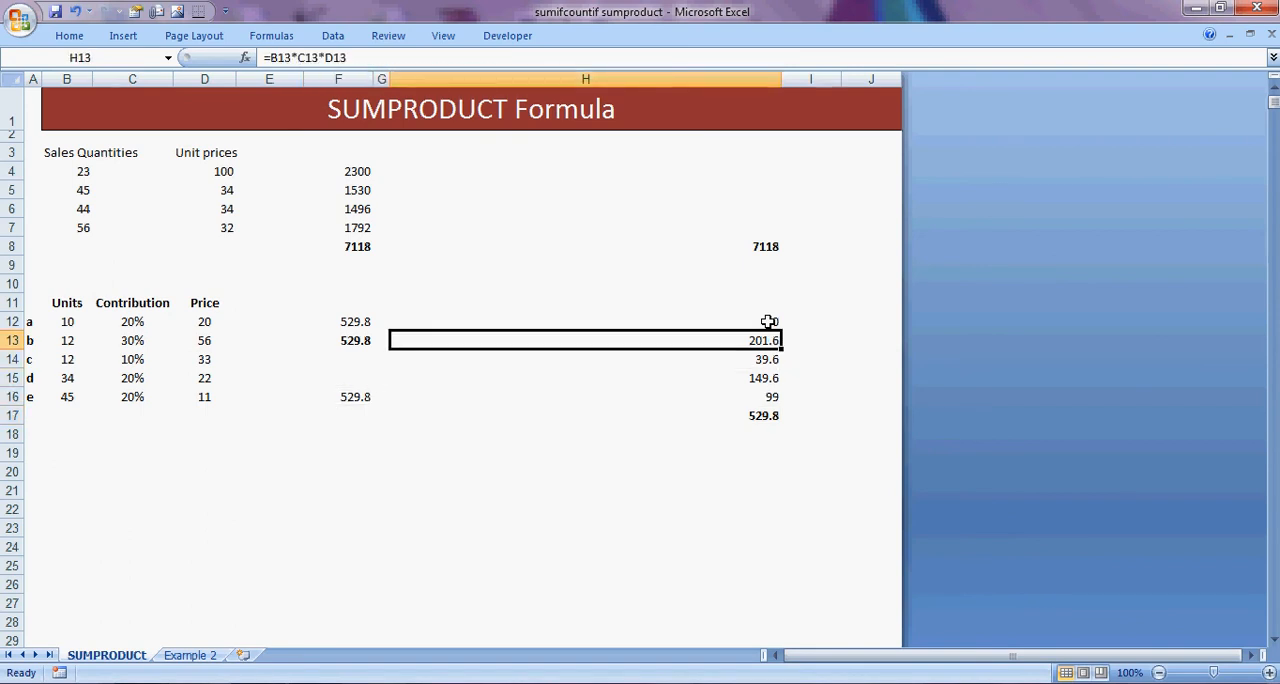
{"action": "key", "text": "Down"}
{"action": "key", "text": "Down"}
{"action": "key", "text": "Down"}
{"action": "key", "text": "Down"}
Start a SUMPRODUCT formula in cell F18 below the second table's results.
{"action": "key", "text": "Left"}
{"action": "key", "text": "Down"}
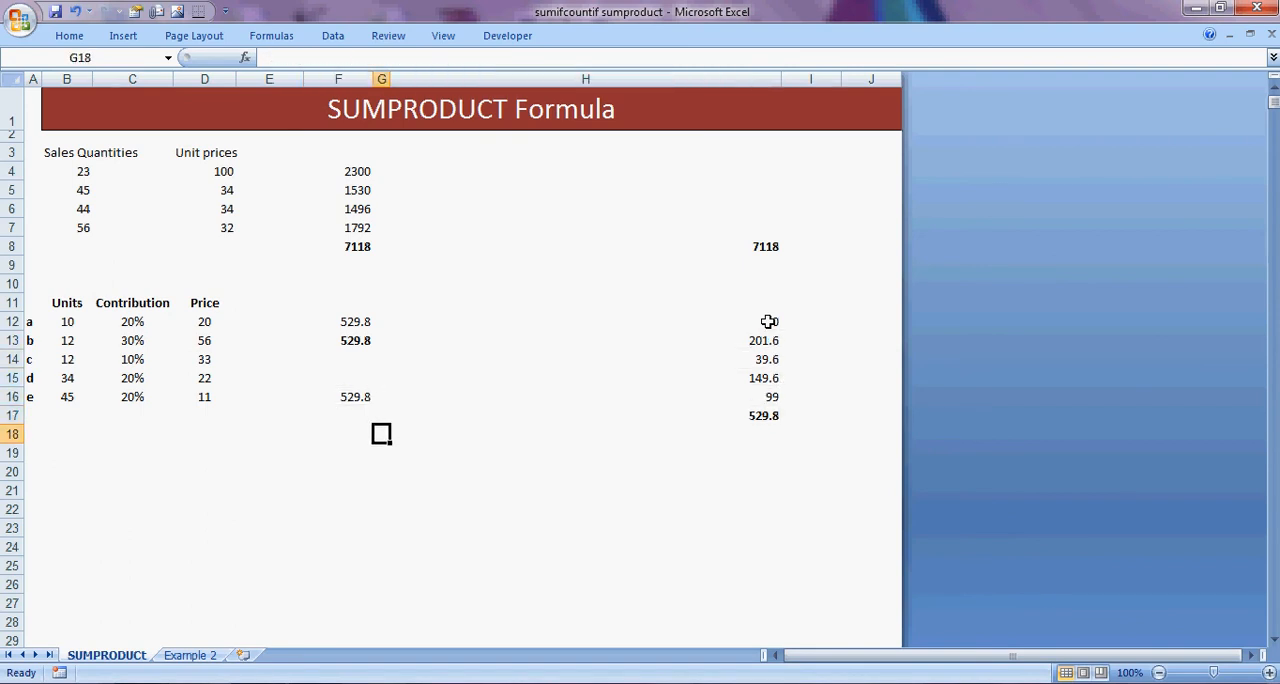
{"action": "key", "text": "Left"}
{"action": "type", "text": "=sum"}
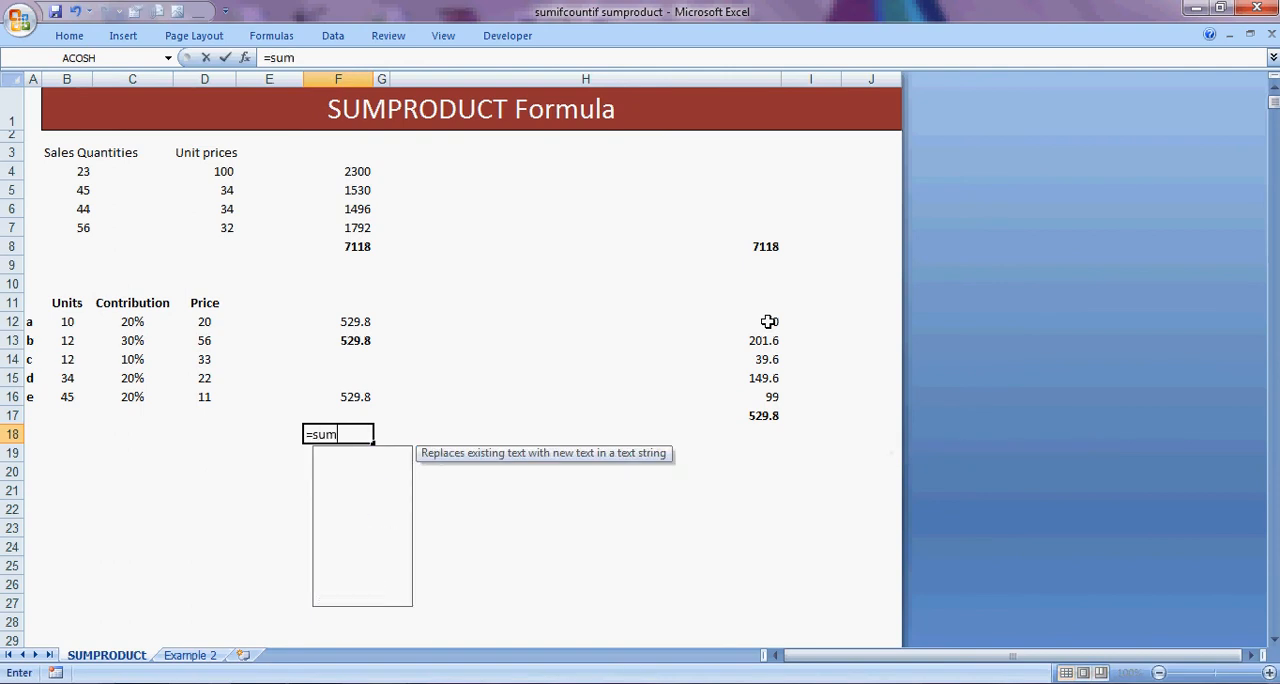
{"action": "key", "text": "Down"}
{"action": "key", "text": "Down"}
{"action": "key", "text": "Down"}
{"action": "key", "text": "Tab"}
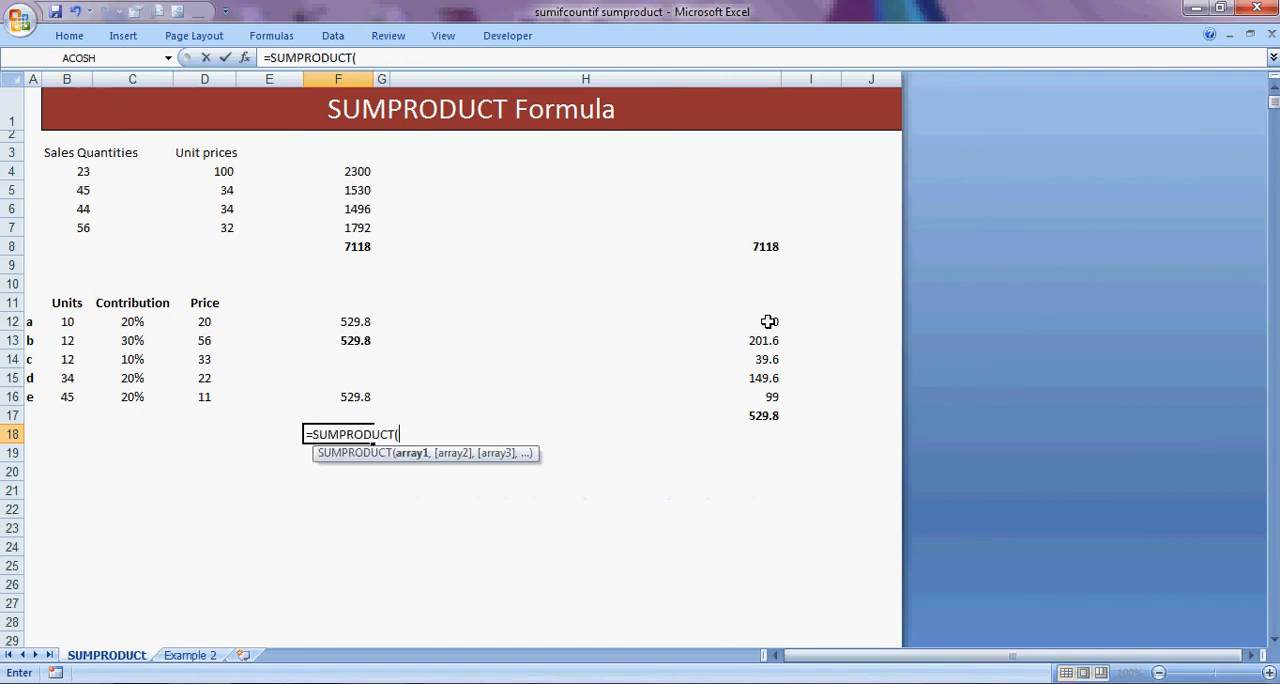
Add the Units range B12:B16 as the first array of the SUMPRODUCT formula.
{"action": "key", "text": "Left"}
{"action": "key", "text": "Left"}
{"action": "key", "text": "Left"}
{"action": "key", "text": "Left"}
{"action": "key", "text": "Up"}
{"action": "key", "text": "Up"}
{"action": "key", "text": "Up"}
{"action": "key", "text": "Up"}
{"action": "key", "text": "Up"}
{"action": "key", "text": "Up"}
{"action": "key", "text": "shift+Down"}
{"action": "key", "text": "shift+Down"}
{"action": "key", "text": "shift+Down"}
{"action": "key", "text": "shift+Down"}
{"action": "type", "text": ","}
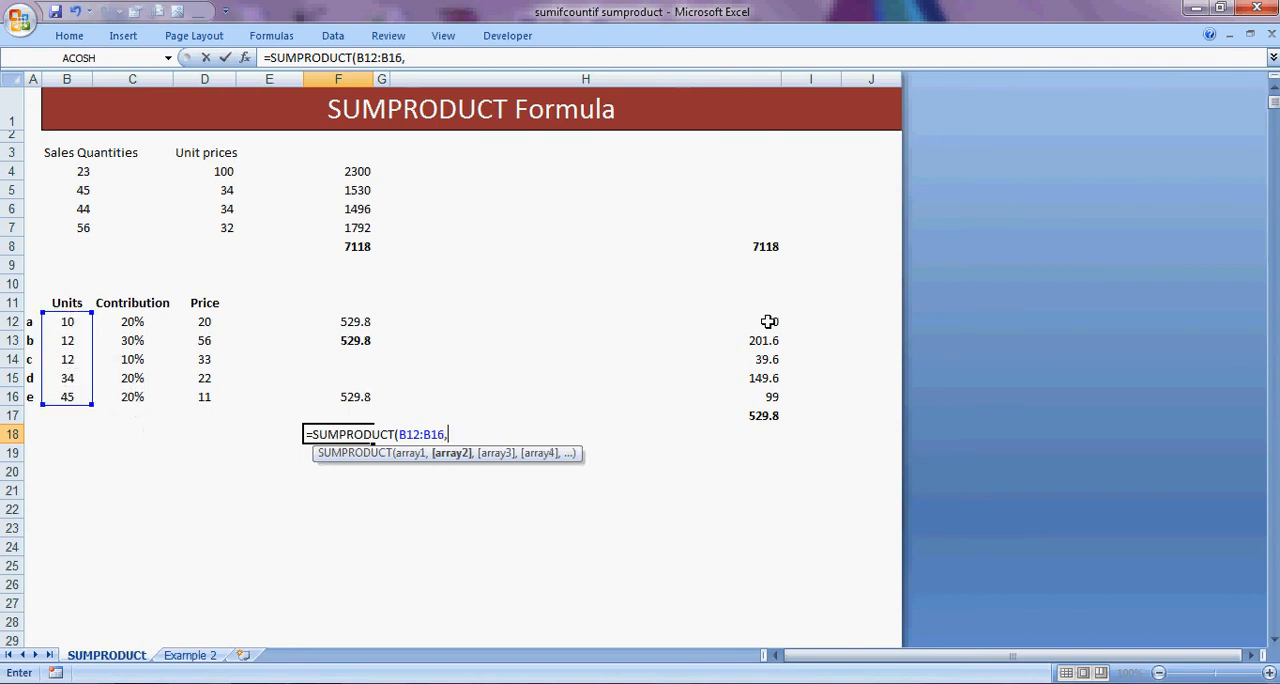
Add the Contribution range C12:C16 as the second array of the SUMPRODUCT formula.
{"action": "key", "text": "Left"}
{"action": "key", "text": "Left"}
{"action": "key", "text": "Left"}
{"action": "key", "text": "Up"}
{"action": "key", "text": "Up"}
{"action": "key", "text": "Up"}
{"action": "key", "text": "Up"}
{"action": "key", "text": "Up"}
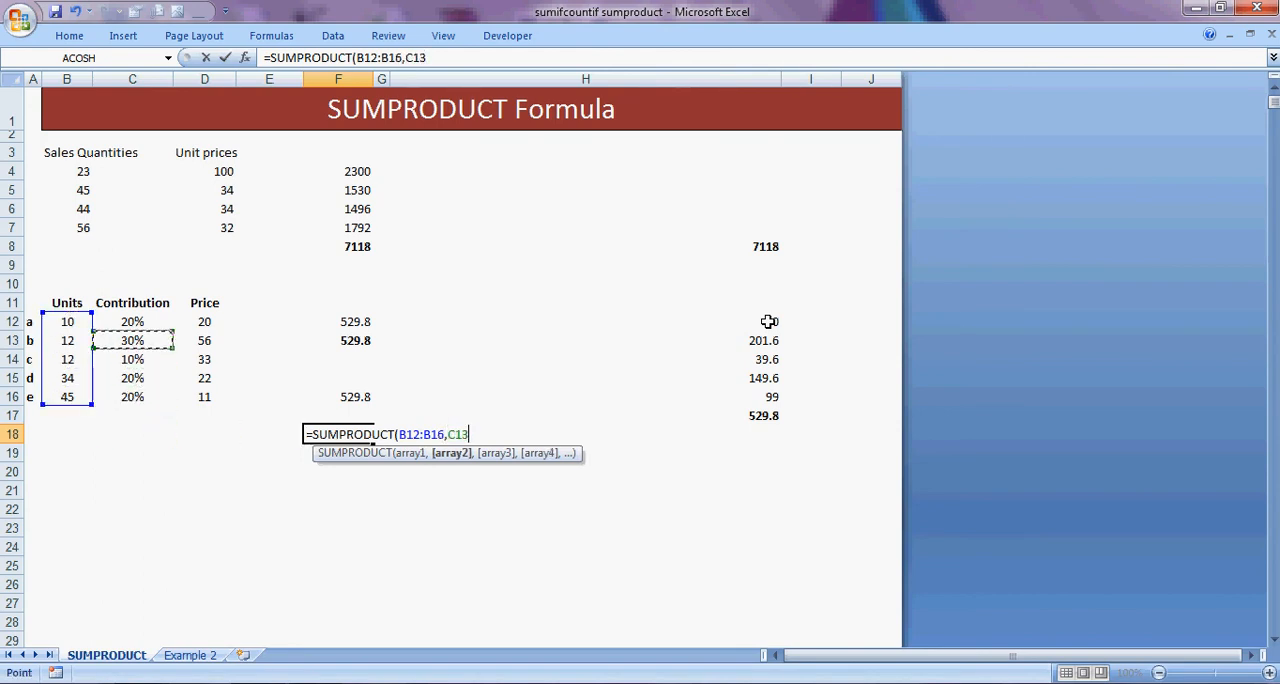
{"action": "key", "text": "Up"}
{"action": "key", "text": "shift+Down"}
{"action": "key", "text": "shift+Down"}
{"action": "key", "text": "shift+Down"}
{"action": "key", "text": "shift+Down"}
{"action": "type", "text": ","}
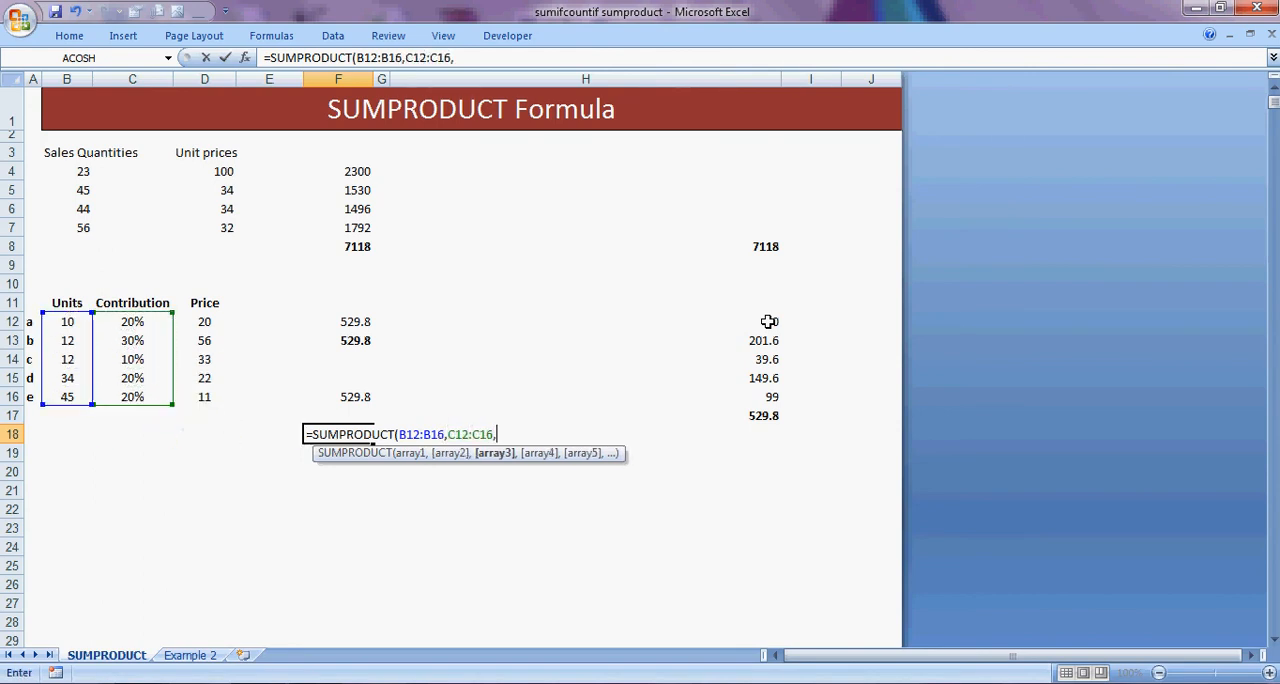
Add the Price range D12:D16 as the third array and complete the SUMPRODUCT formula in F18.
{"action": "key", "text": "Left"}
{"action": "key", "text": "Left"}
{"action": "key", "text": "Up"}
{"action": "key", "text": "Up"}
{"action": "key", "text": "Up"}
{"action": "key", "text": "Up"}
{"action": "key", "text": "Up"}
{"action": "key", "text": "Up"}
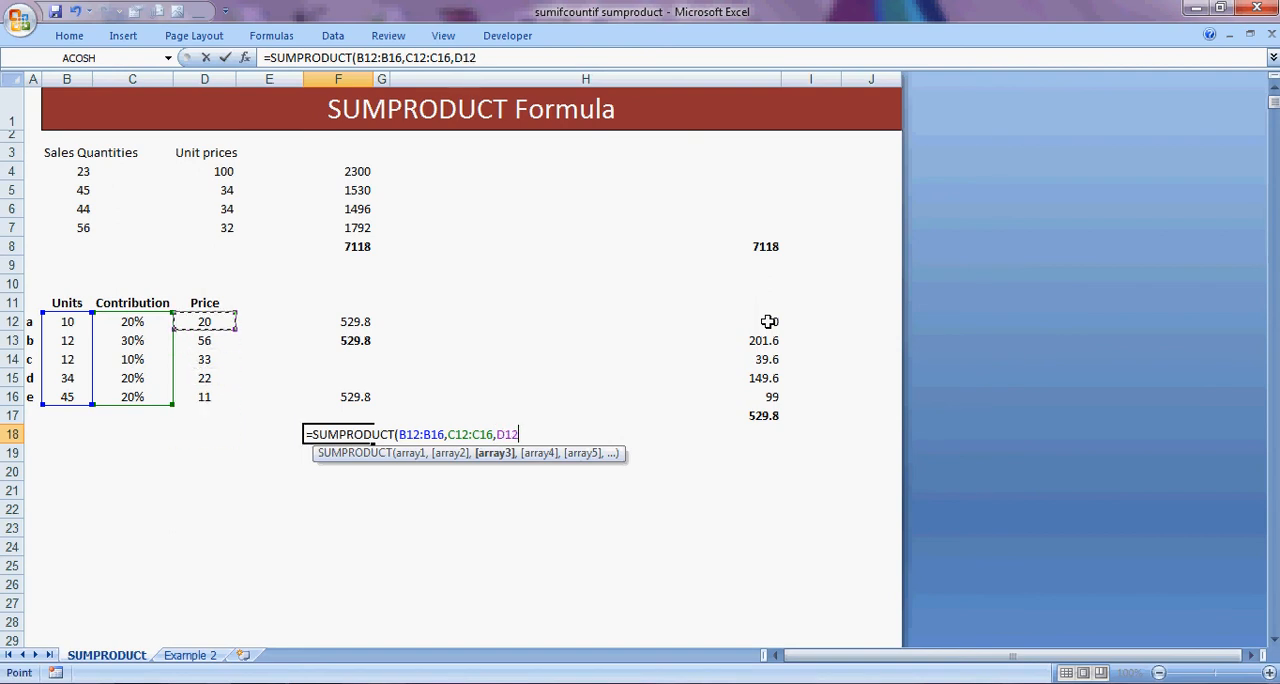
{"action": "key", "text": "shift+Down"}
{"action": "key", "text": "shift+Down"}
{"action": "key", "text": "shift+Down"}
{"action": "key", "text": "shift+Down"}
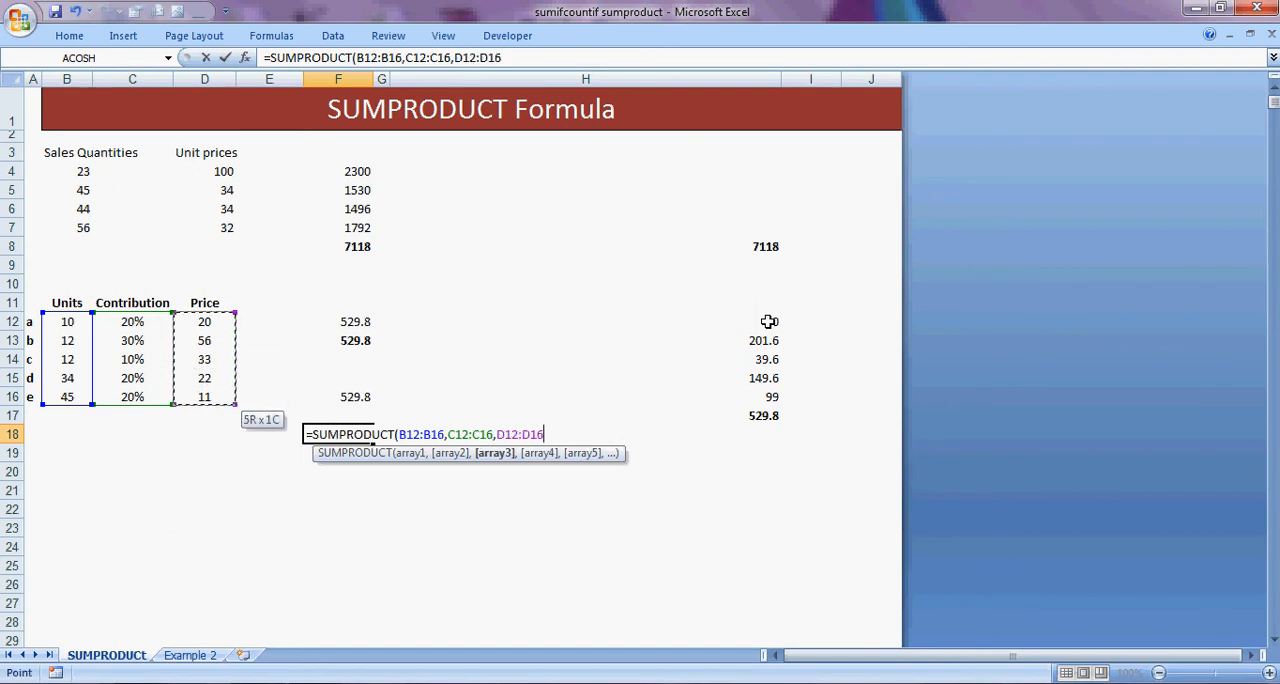
{"action": "type", "text": ")"}
{"action": "key", "text": "Return"}
Compare the SUMPRODUCT result in F18 with the row-by-row total in H17.
{"action": "key", "text": "Up"}
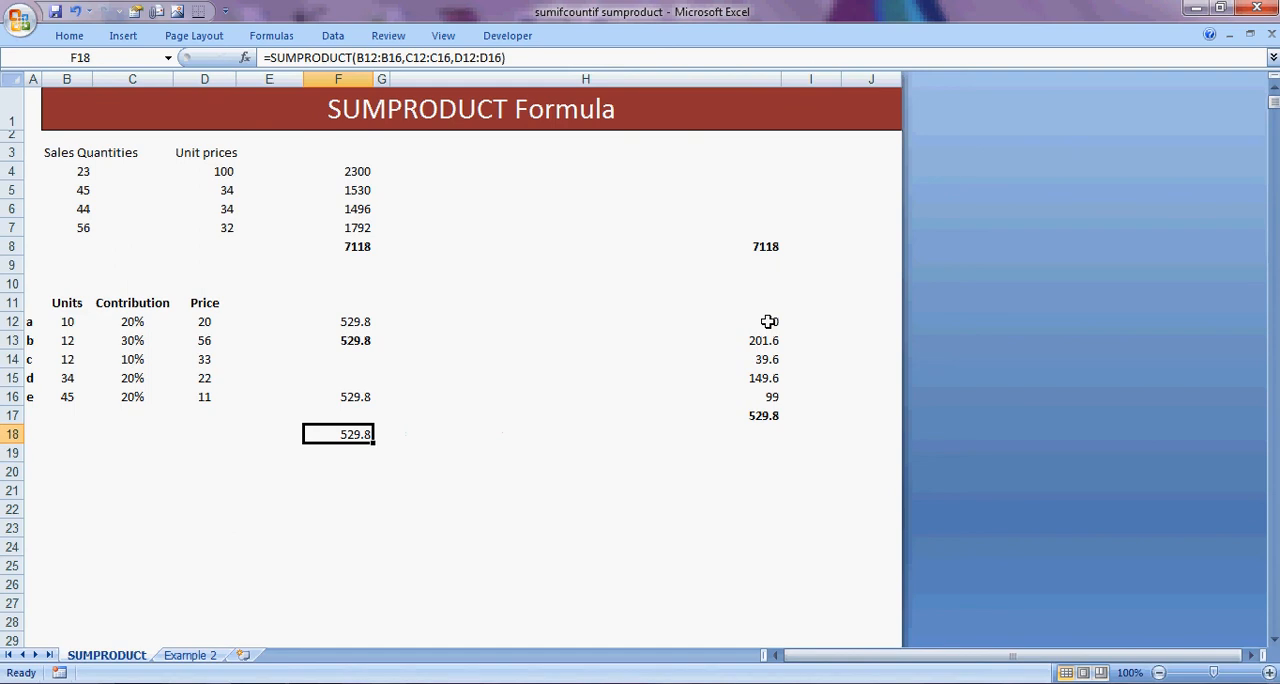
{"action": "key", "text": "Right"}
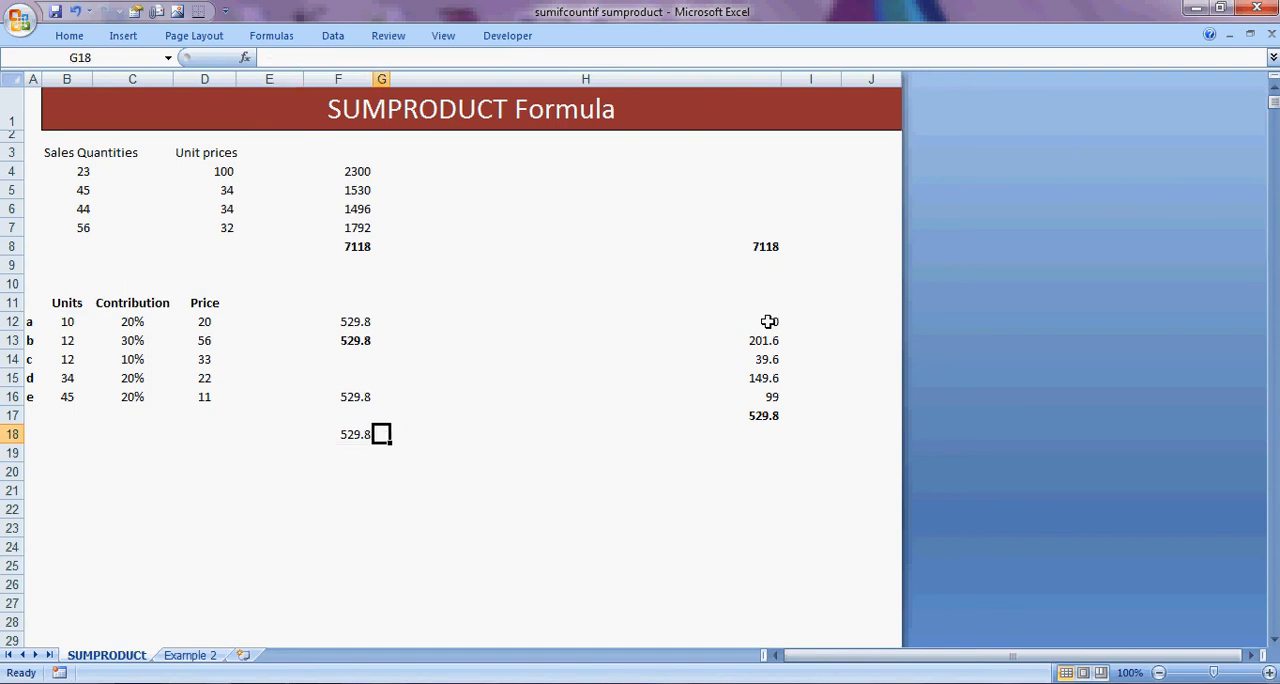
{"action": "key", "text": "Right"}
{"action": "key", "text": "Right"}
{"action": "key", "text": "Left"}
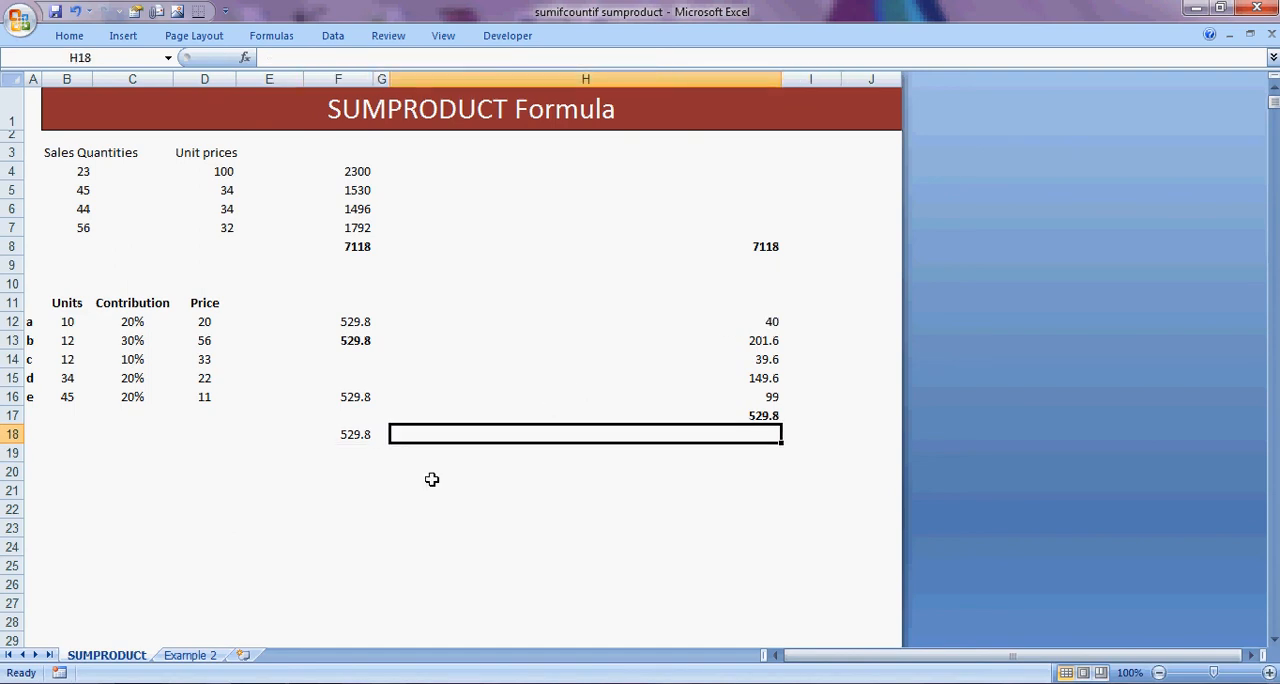
Open the Example 2 sheet and review the team numbers in column B of the table.
{"action": "left_click", "coordinate": [210, 656]}
{"action": "left_click", "coordinate": [450, 350]}
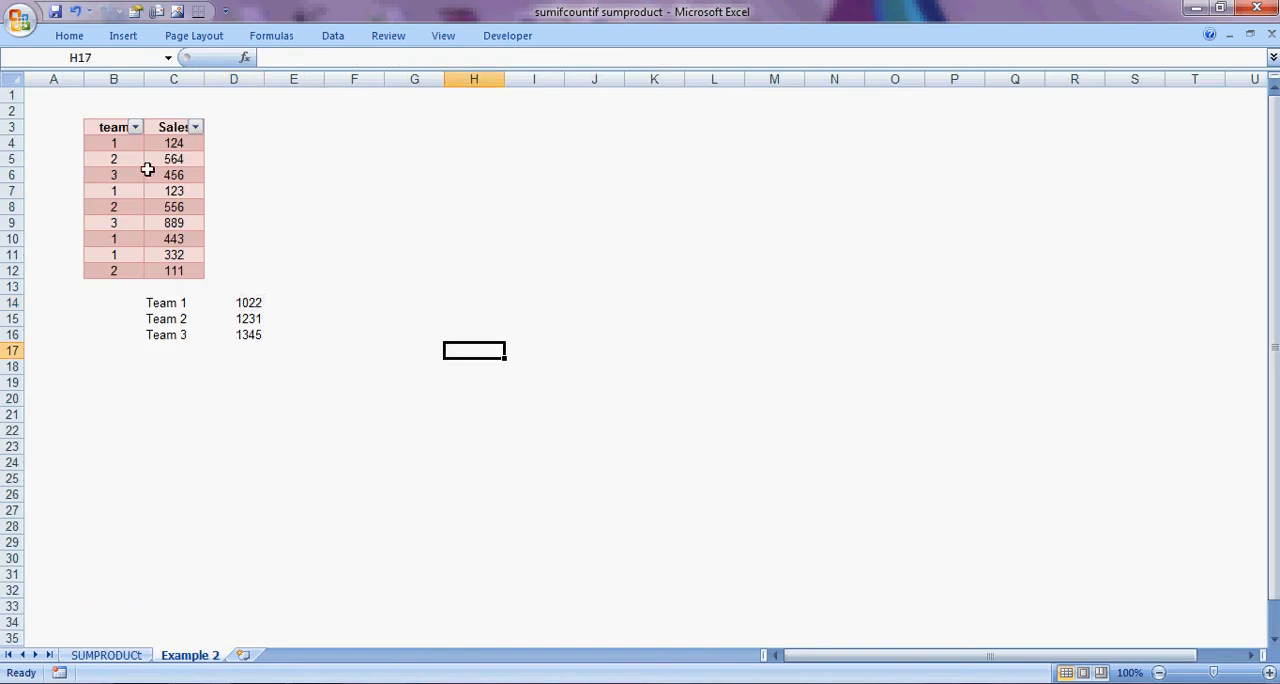
{"action": "left_click", "coordinate": [116, 159]}
{"action": "key", "text": "Up"}
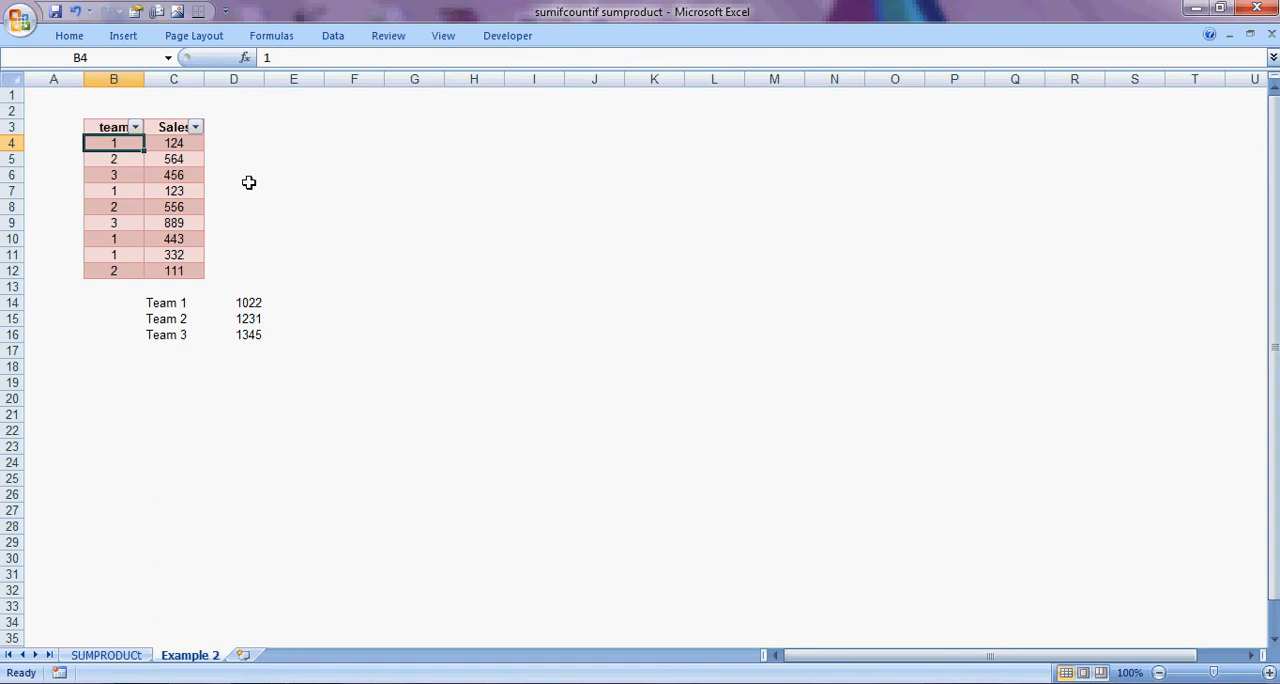
{"action": "key", "text": "Down"}
{"action": "key", "text": "Down"}
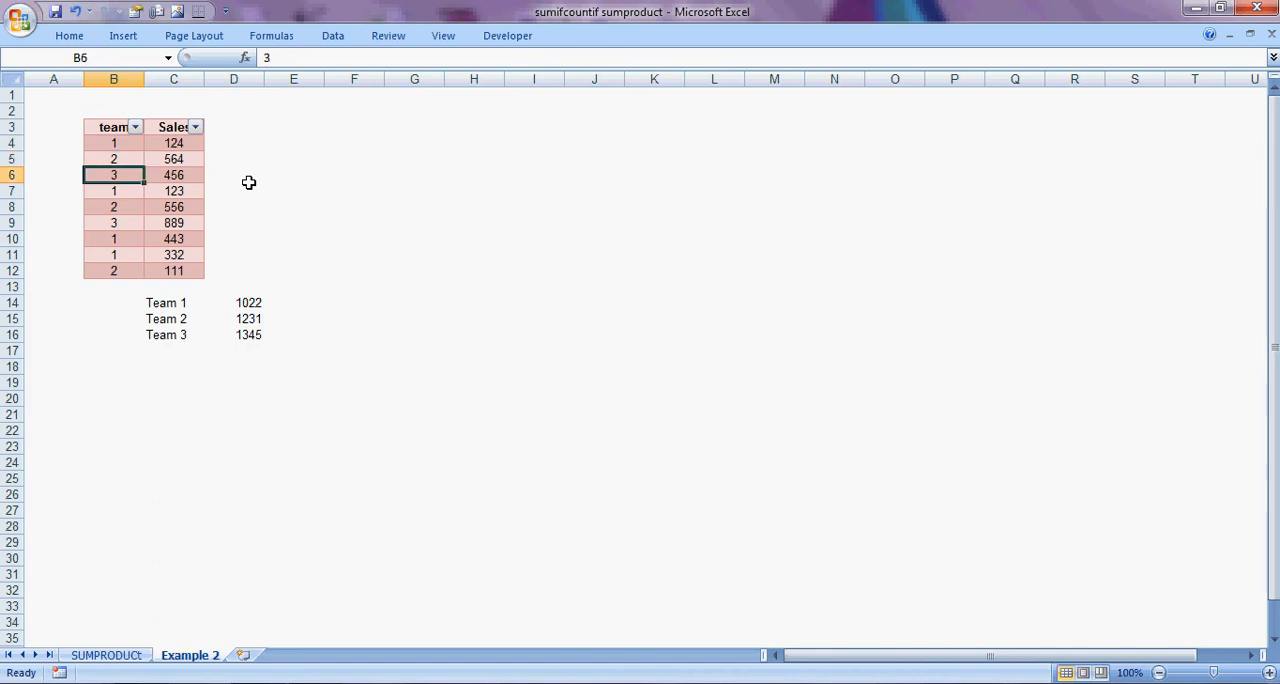
{"action": "key", "text": "Down"}
{"action": "key", "text": "Down"}
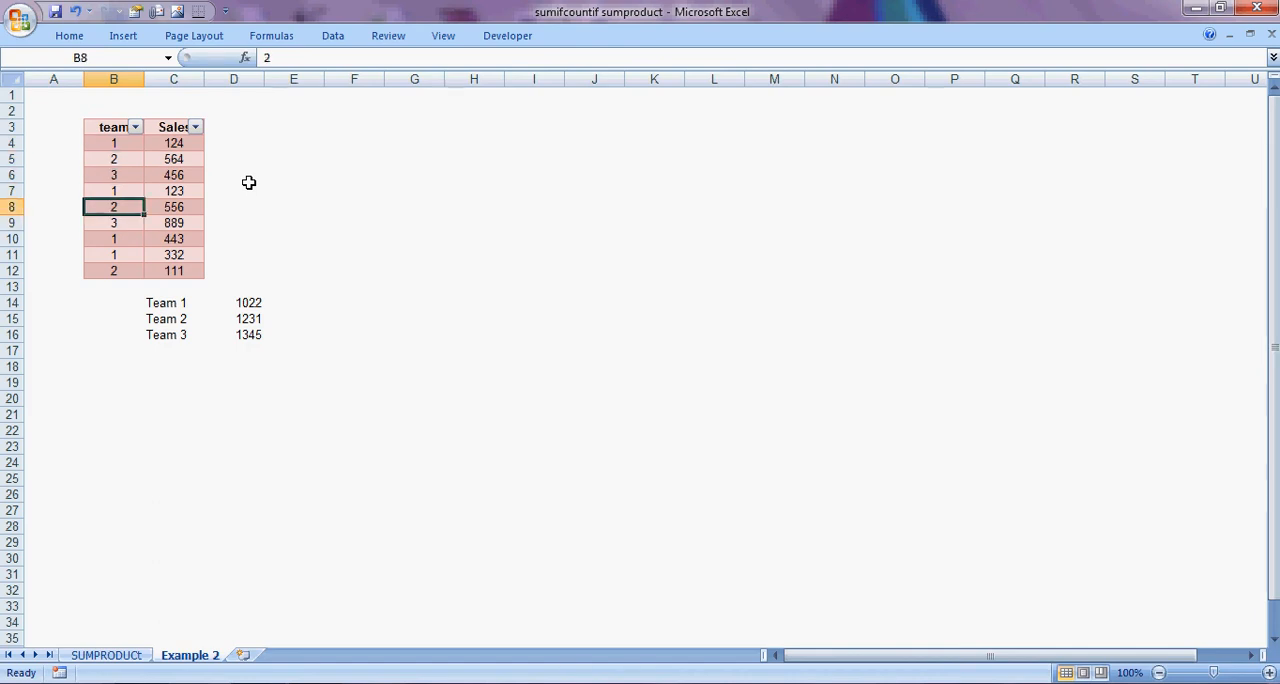
Examine the Sales entries belonging to team 1 in C4, C7, C10 and C11.
{"action": "key", "text": "Up"}
{"action": "key", "text": "Up"}
{"action": "key", "text": "Up"}
{"action": "key", "text": "Up"}
{"action": "key", "text": "Right"}
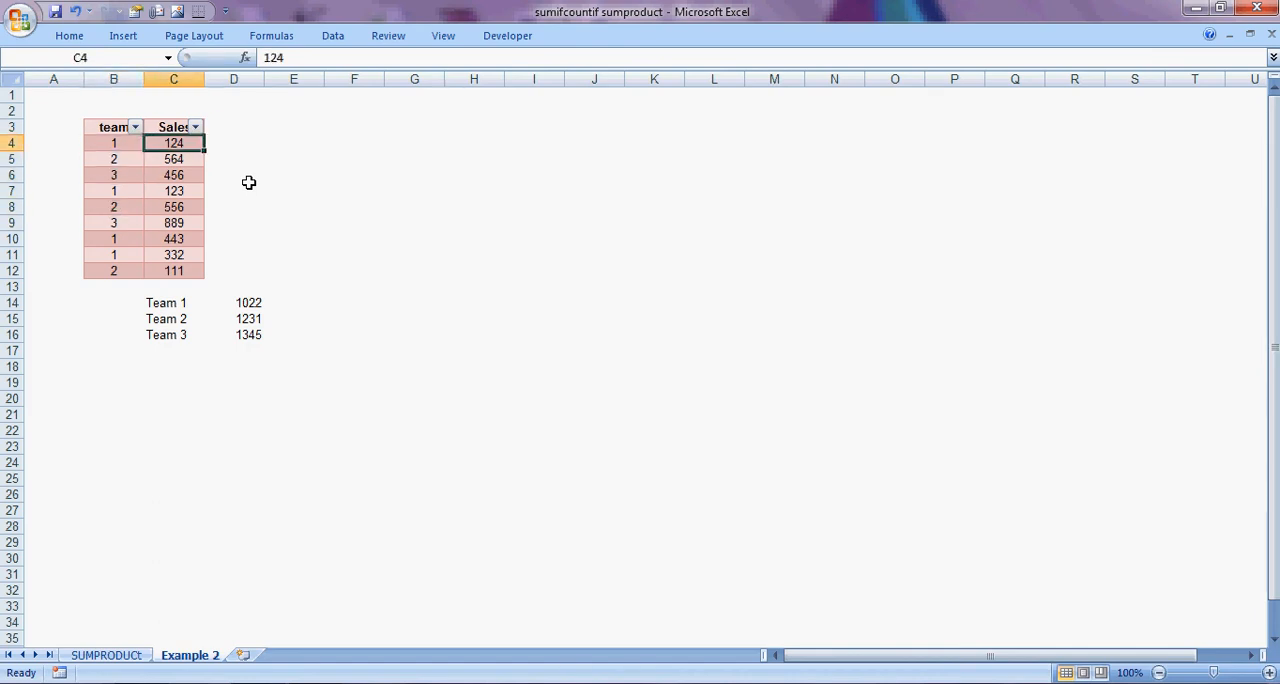
{"action": "key", "text": "Right"}
{"action": "key", "text": "Left"}
{"action": "key", "text": "Down"}
{"action": "key", "text": "Down"}
{"action": "key", "text": "Down"}
{"action": "key", "text": "Right"}
{"action": "key", "text": "Left"}
{"action": "key", "text": "Down"}
{"action": "key", "text": "Down"}
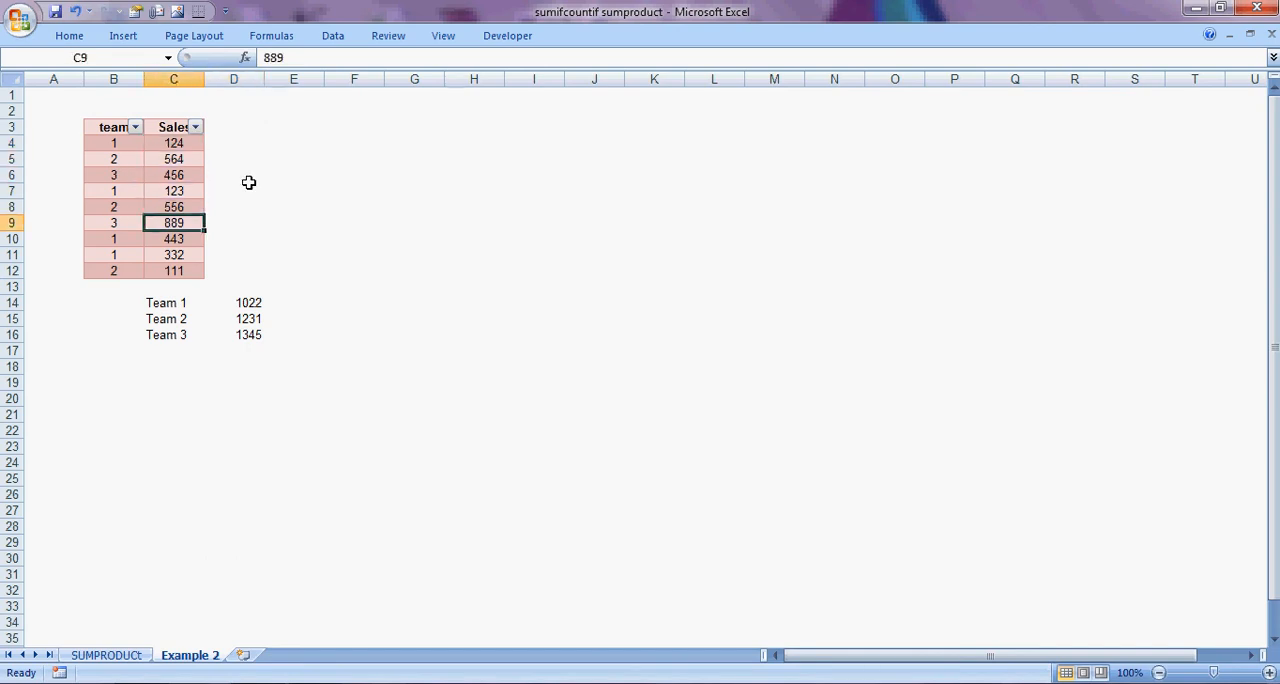
{"action": "key", "text": "Down"}
{"action": "key", "text": "Right"}
{"action": "key", "text": "Left"}
{"action": "key", "text": "Down"}
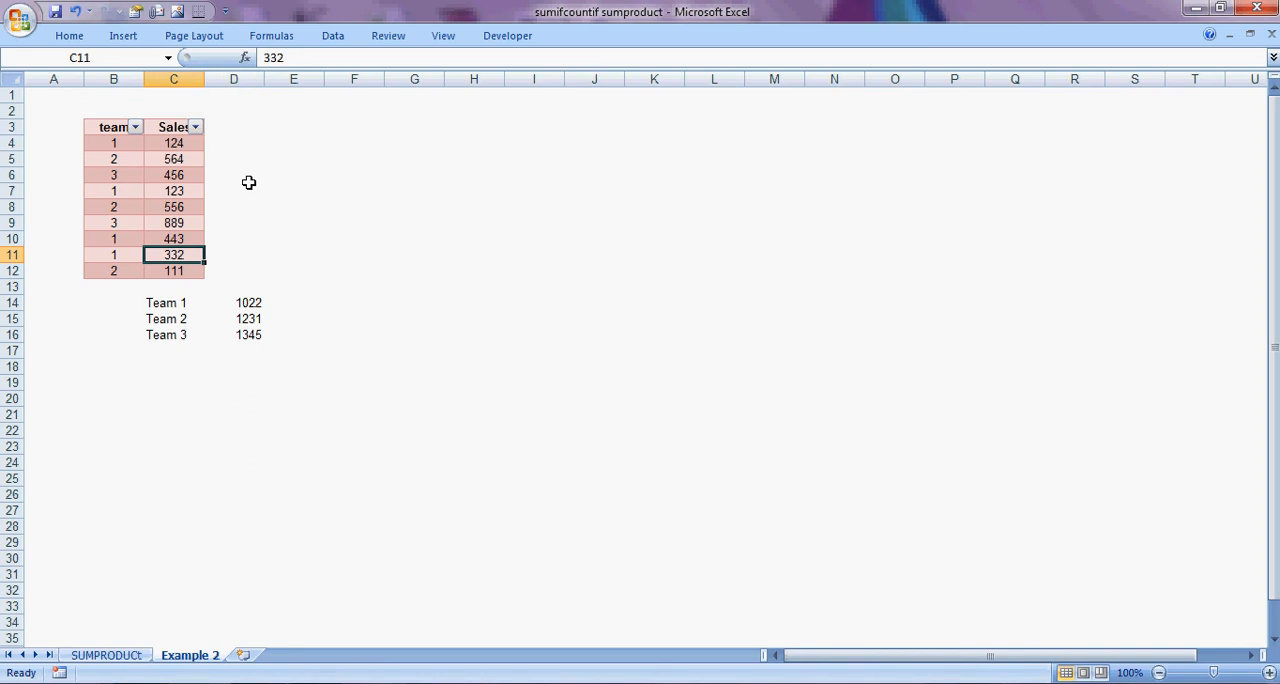
Examine the Sales entries belonging to team 2 in rows 5, 8 and 12, and return to the first team number.
{"action": "key", "text": "Up"}
{"action": "key", "text": "Up"}
{"action": "key", "text": "Up"}
{"action": "key", "text": "Up"}
{"action": "key", "text": "Up"}
{"action": "key", "text": "Up"}
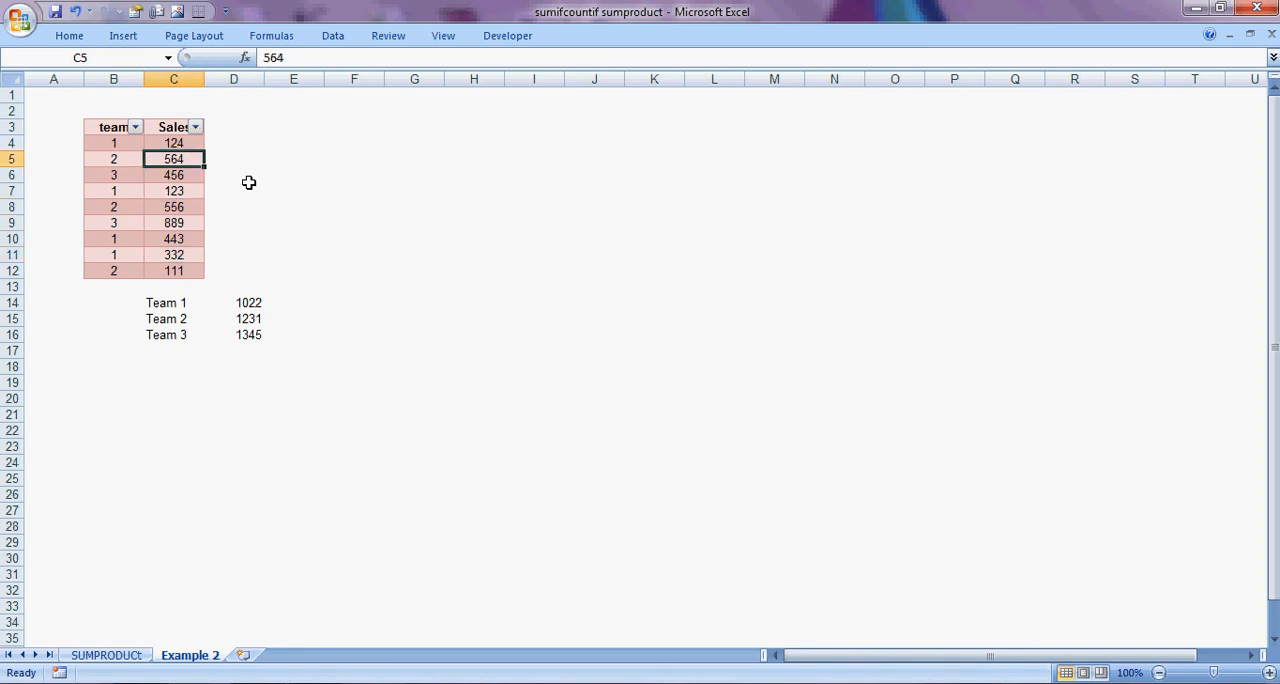
{"action": "key", "text": "Left"}
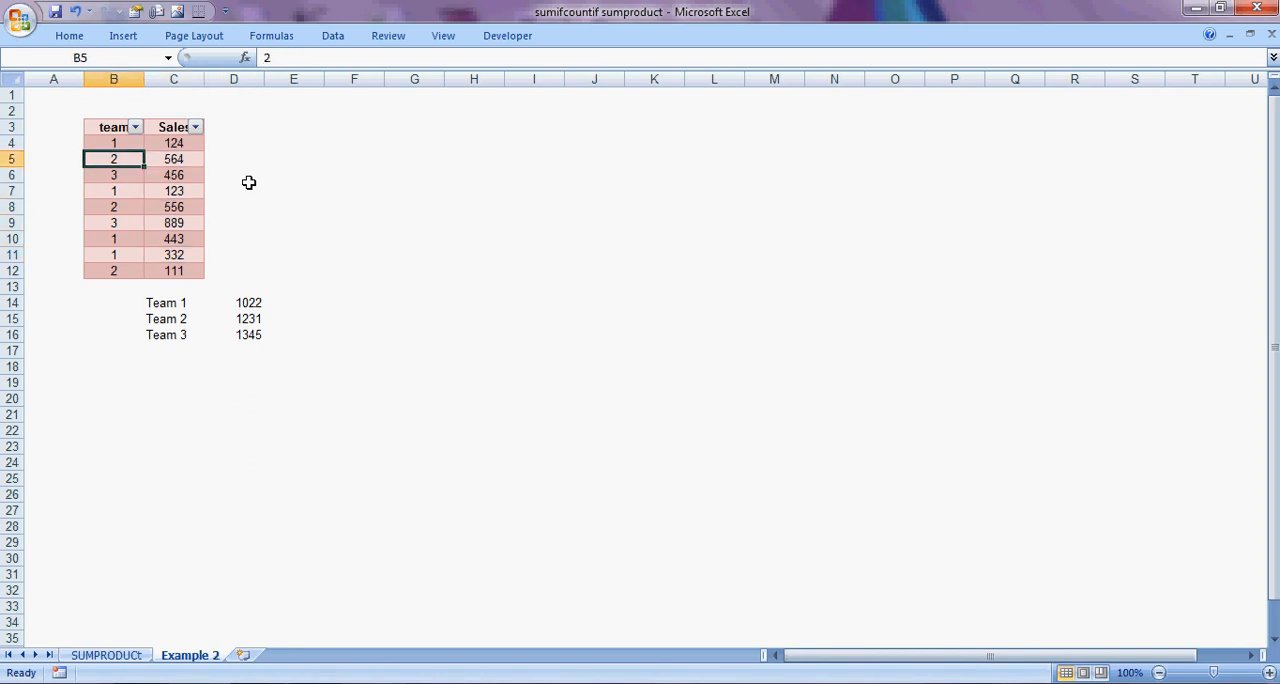
{"action": "key", "text": "Right"}
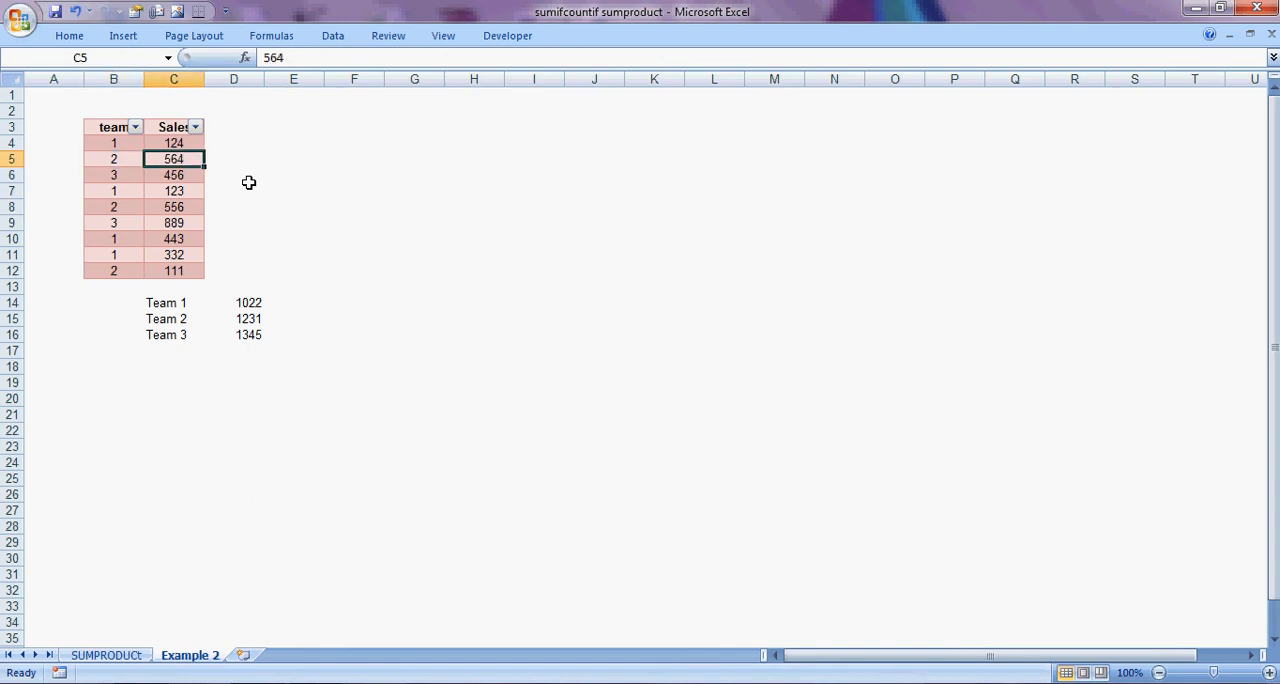
{"action": "key", "text": "Left"}
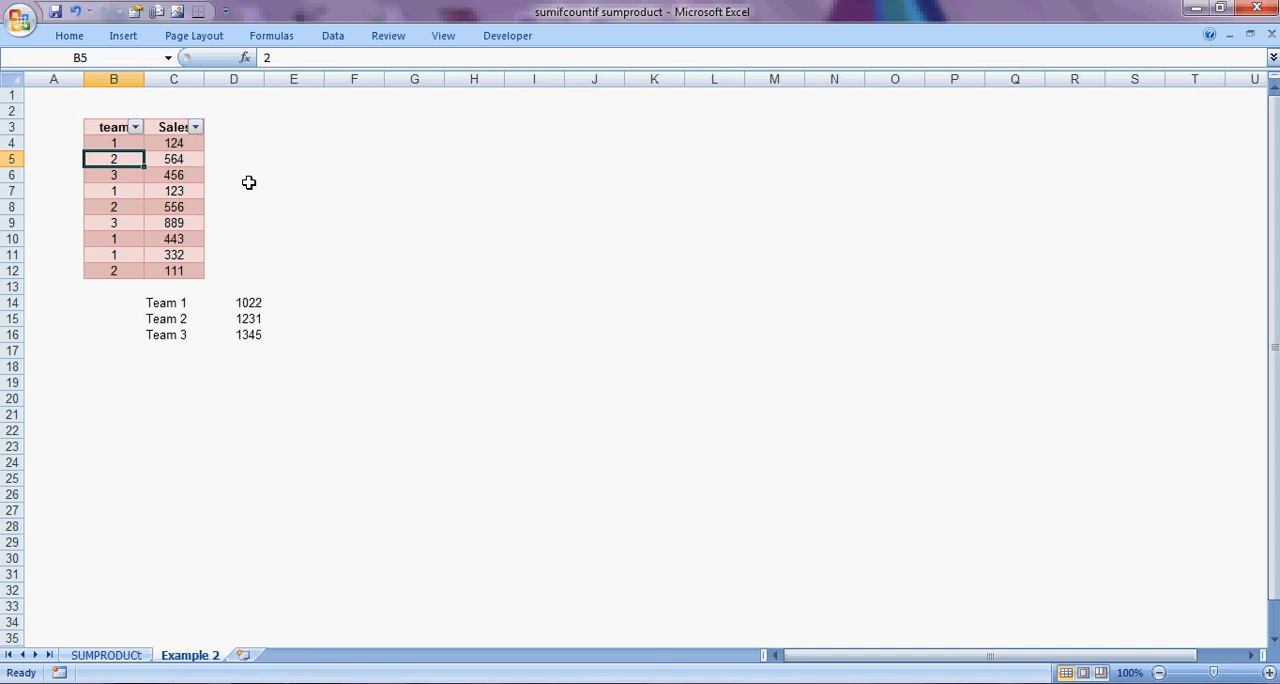
{"action": "key", "text": "Right"}
{"action": "key", "text": "Left"}
{"action": "key", "text": "Right"}
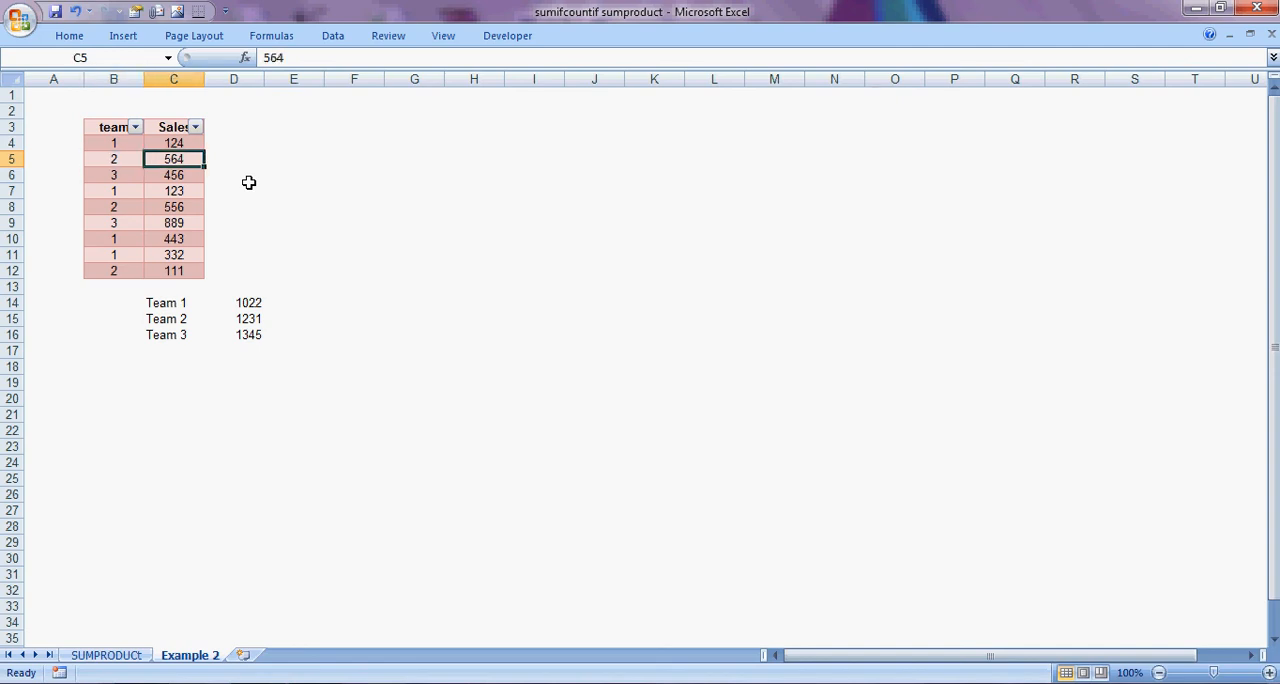
{"action": "key", "text": "Down"}
{"action": "key", "text": "Down"}
{"action": "key", "text": "Down"}
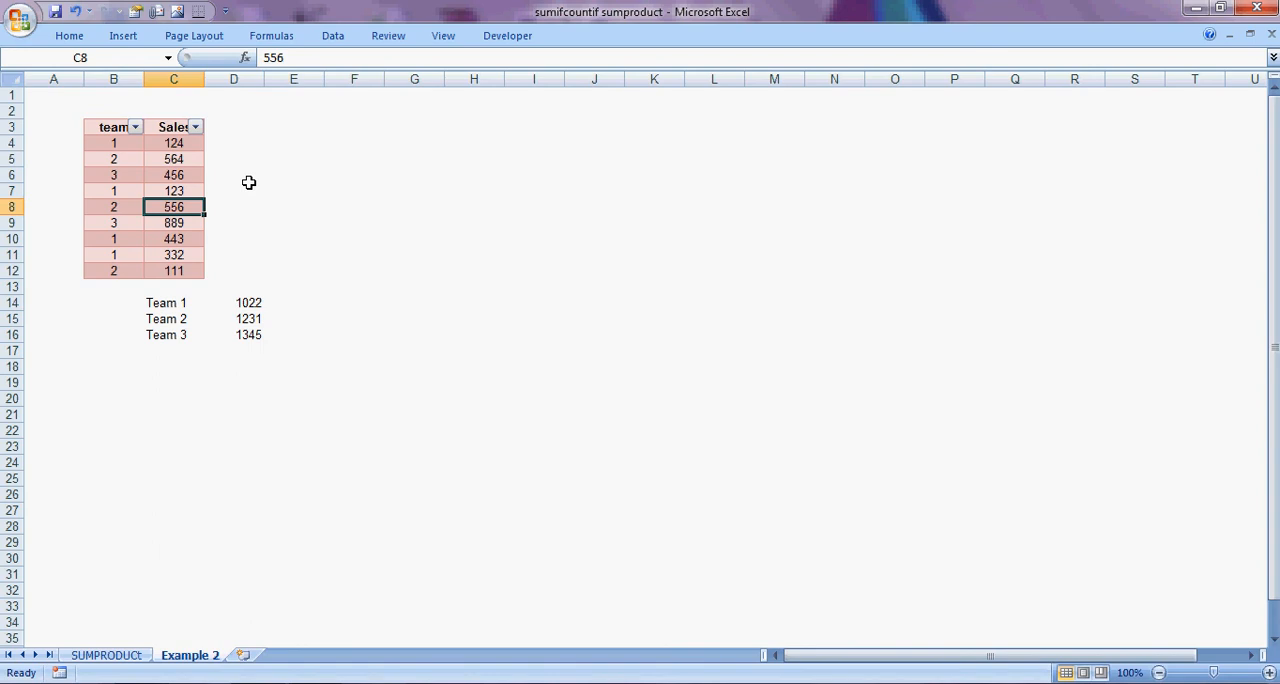
{"action": "key", "text": "Down"}
{"action": "key", "text": "Down"}
{"action": "key", "text": "Down"}
{"action": "key", "text": "Down"}
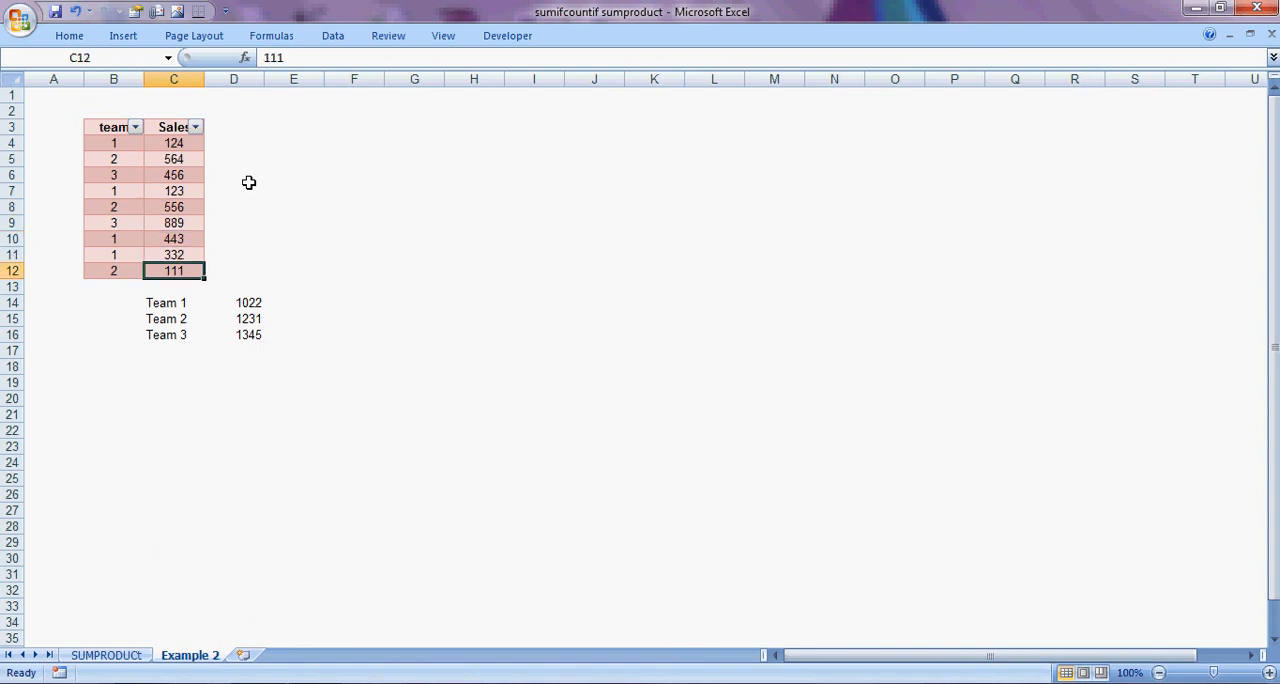
{"action": "key", "text": "Left"}
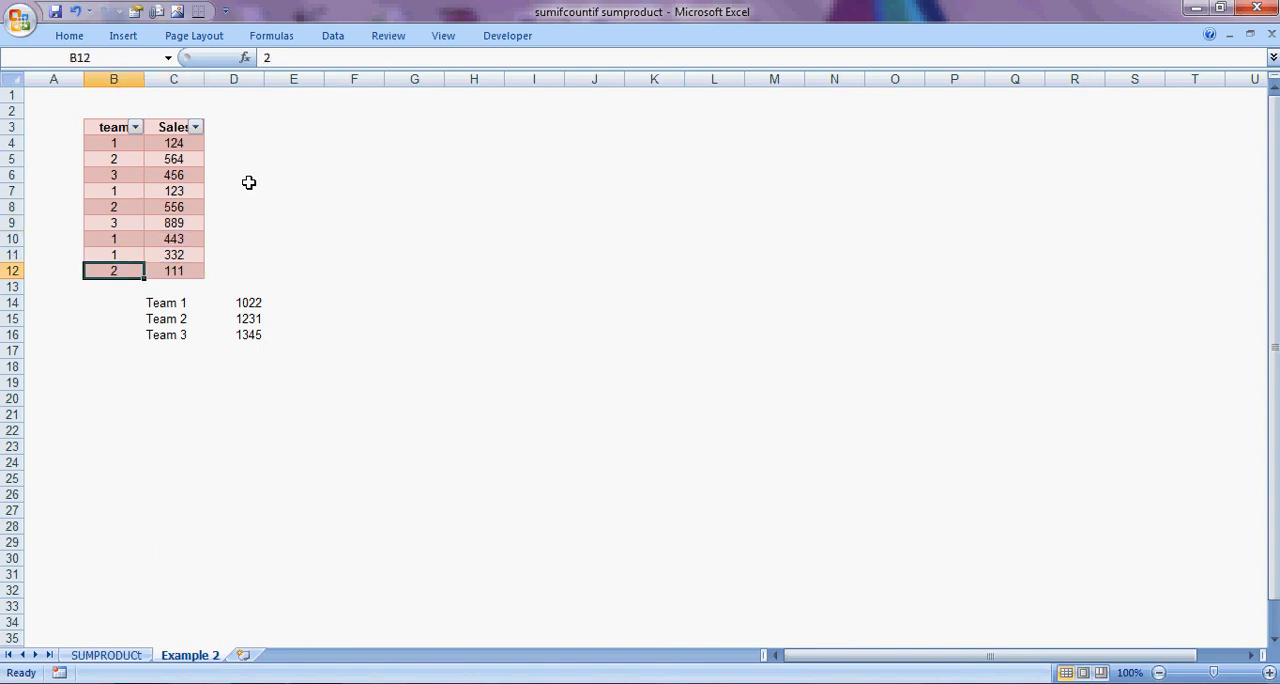
{"action": "key", "text": "Up"}
{"action": "key", "text": "Up"}
{"action": "key", "text": "Up"}
{"action": "key", "text": "Up"}
{"action": "key", "text": "Up"}
{"action": "key", "text": "Up"}
{"action": "key", "text": "Up"}
{"action": "key", "text": "Up"}
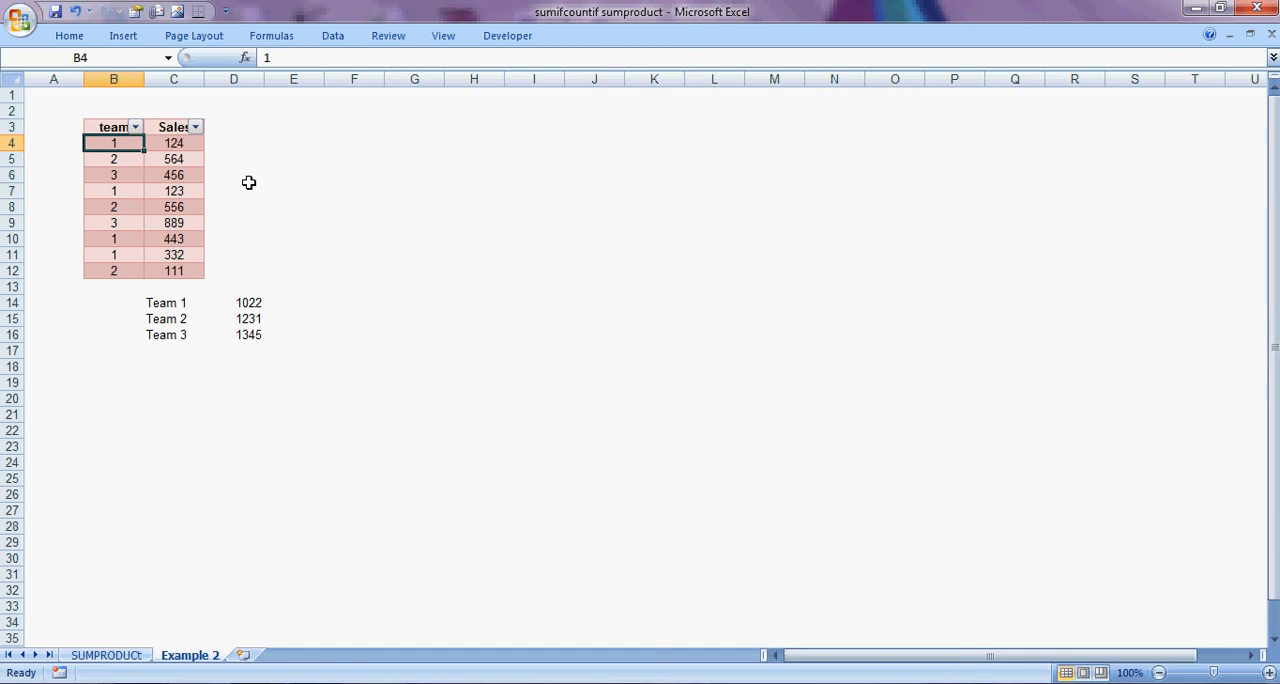
{"action": "key", "text": "Right"}
{"action": "key", "text": "Right"}
{"action": "key", "text": "Right"}
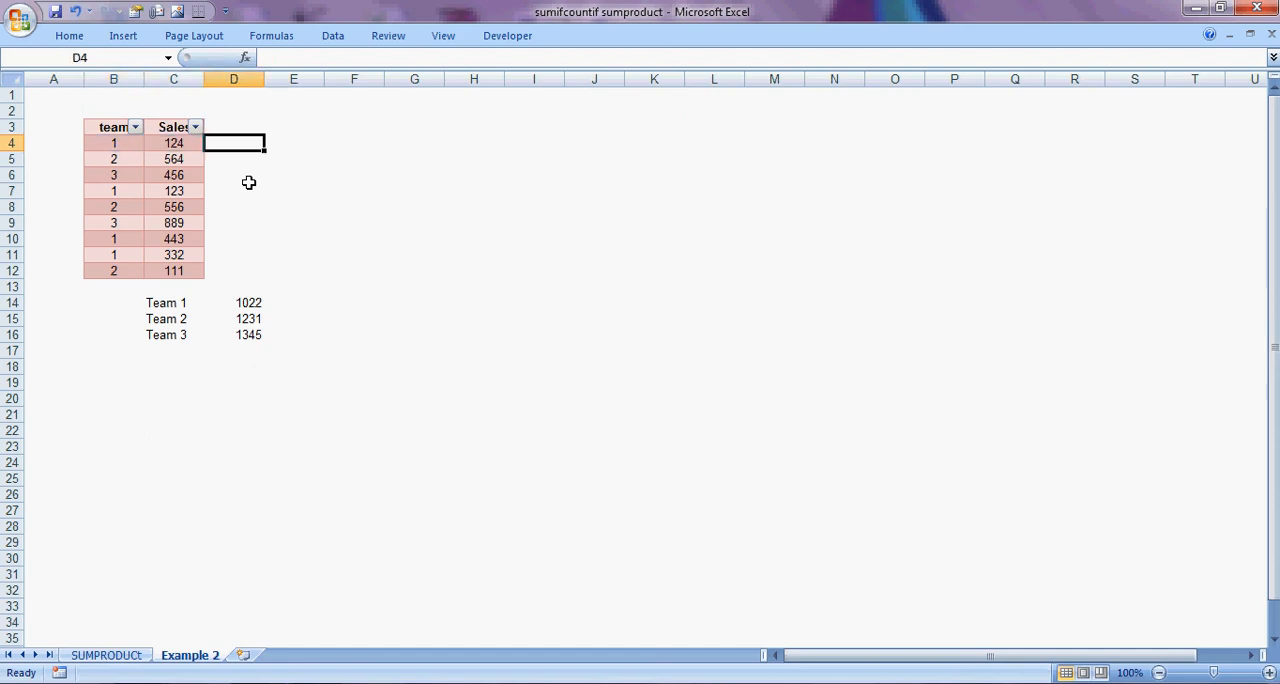
{"action": "key", "text": "Down"}
{"action": "key", "text": "Down"}
{"action": "key", "text": "Down"}
{"action": "key", "text": "Down"}
{"action": "key", "text": "Down"}
{"action": "key", "text": "Down"}
{"action": "key", "text": "Down"}
{"action": "key", "text": "Down"}
{"action": "key", "text": "Down"}
{"action": "key", "text": "Down"}
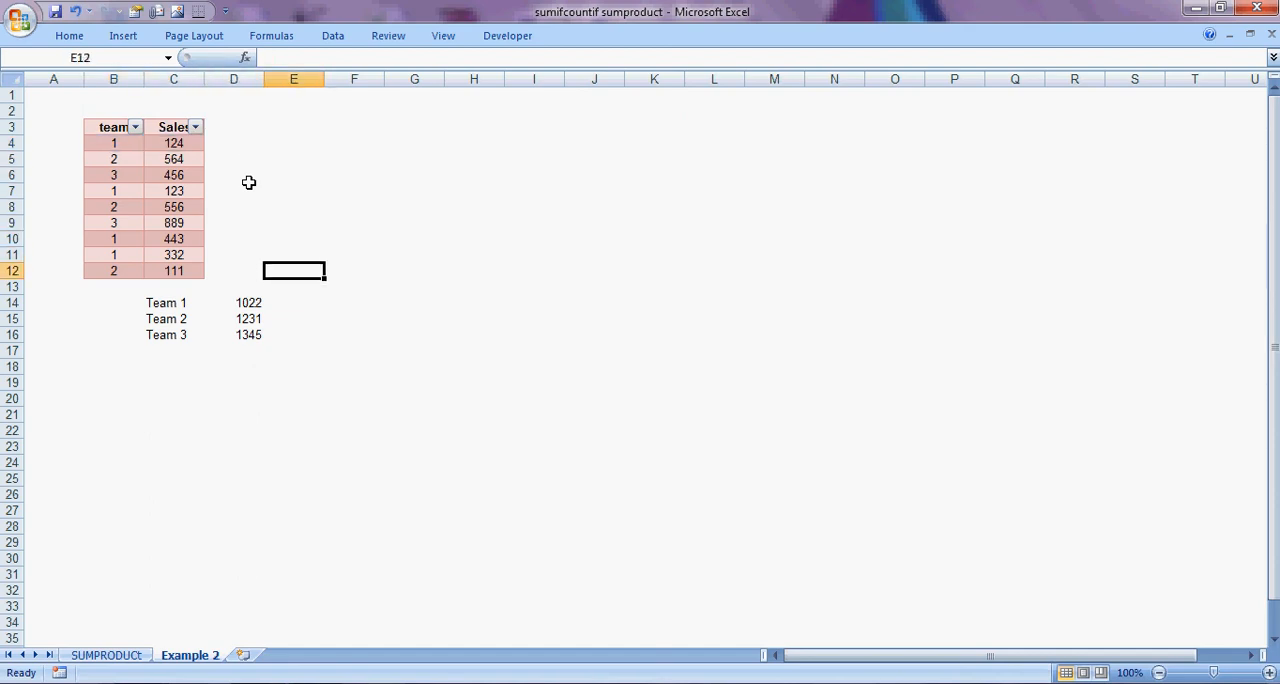
{"action": "key", "text": "Right"}
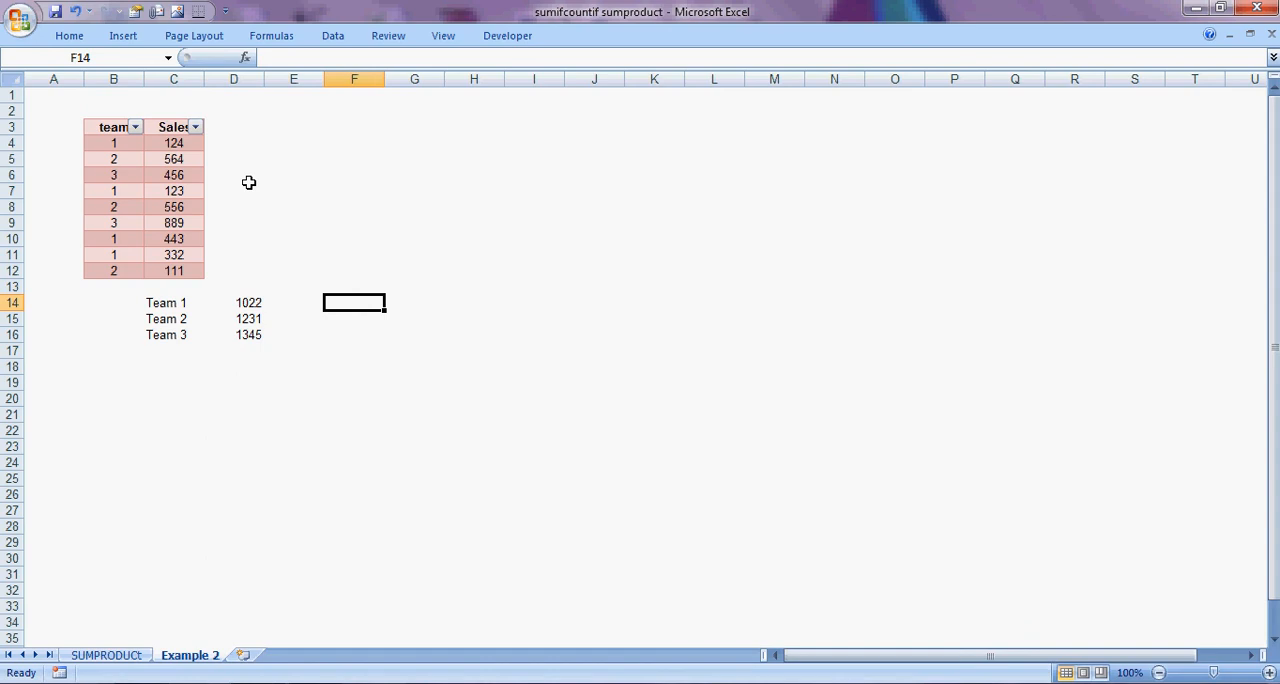
{"action": "key", "text": "Up"}
{"action": "key", "text": "Up"}
{"action": "key", "text": "Up"}
{"action": "key", "text": "Up"}
{"action": "key", "text": "Up"}
{"action": "key", "text": "Up"}
{"action": "key", "text": "Up"}
{"action": "key", "text": "Up"}
{"action": "key", "text": "Up"}
{"action": "key", "text": "Up"}
{"action": "key", "text": "Left"}
{"action": "key", "text": "Left"}
{"action": "key", "text": "Left"}
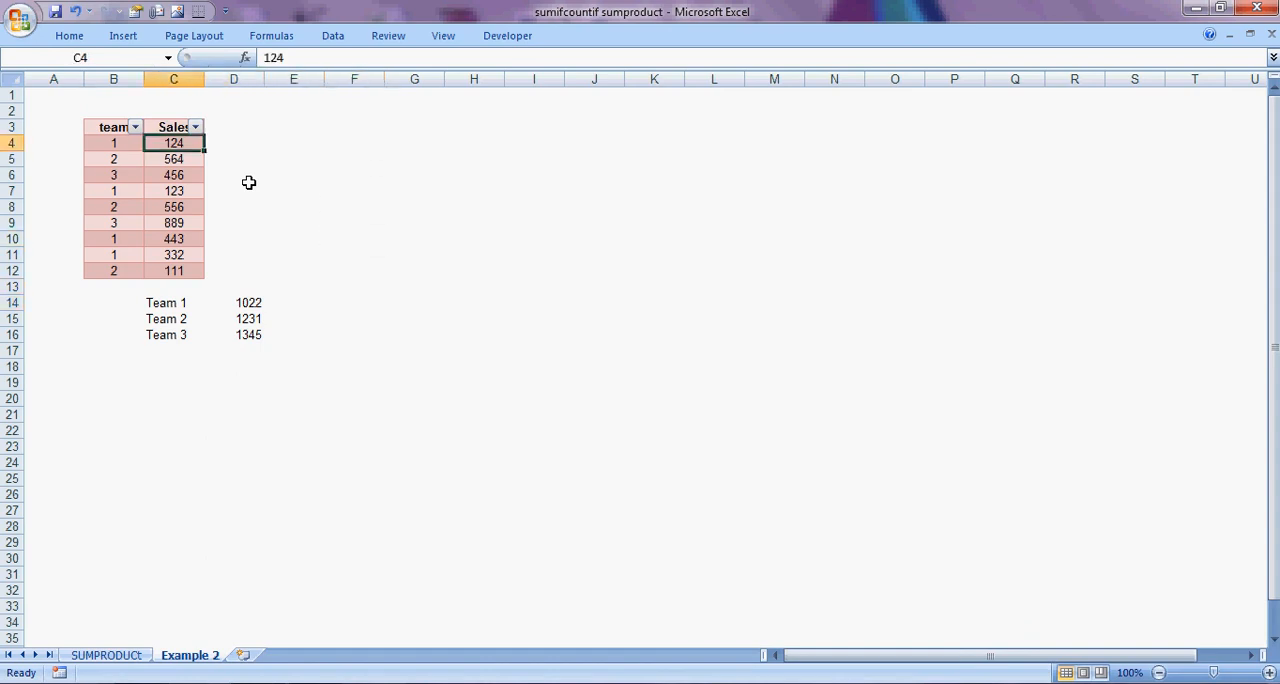
Enter a formula in G4 that references the team 1 Sales value in C4.
{"action": "key", "text": "Right"}
{"action": "key", "text": "Right"}
{"action": "key", "text": "Right"}
{"action": "key", "text": "Right"}
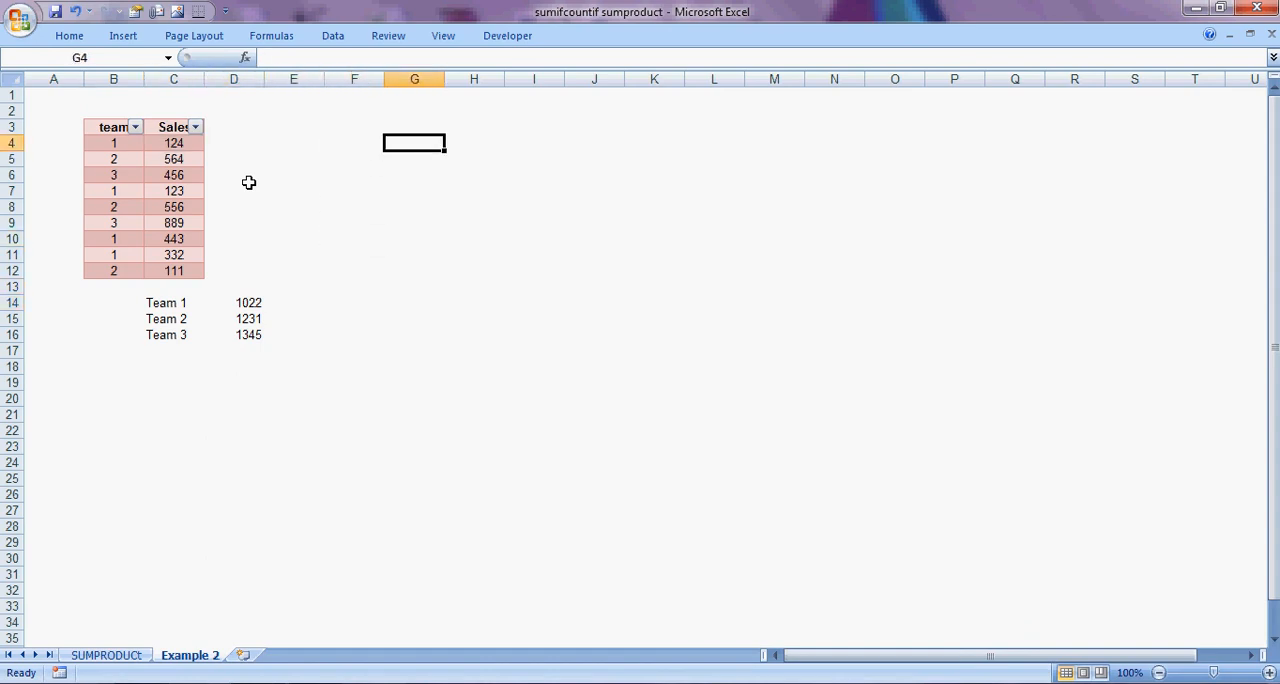
{"action": "type", "text": "="}
{"action": "key", "text": "Left"}
{"action": "key", "text": "Left"}
{"action": "key", "text": "Left"}
{"action": "key", "text": "Left"}
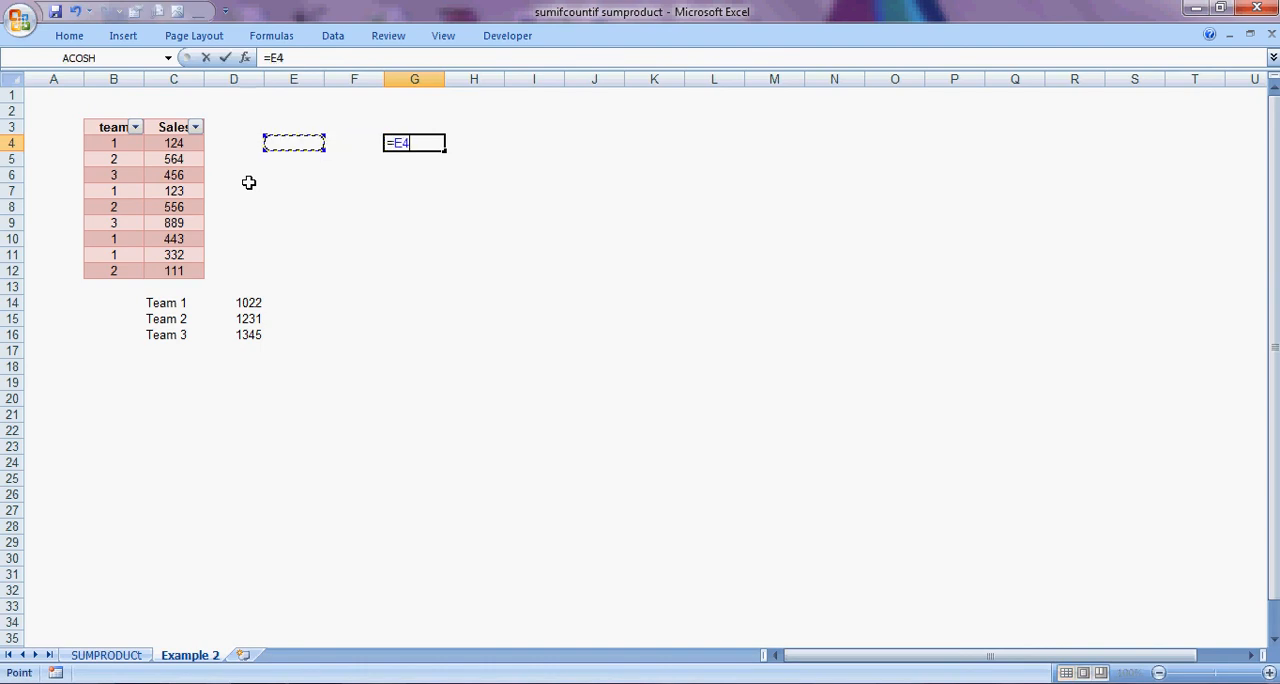
{"action": "key", "text": "Return"}
Enter a formula in G7 that references the team 1 Sales value in C7.
{"action": "key", "text": "Down"}
{"action": "key", "text": "Down"}
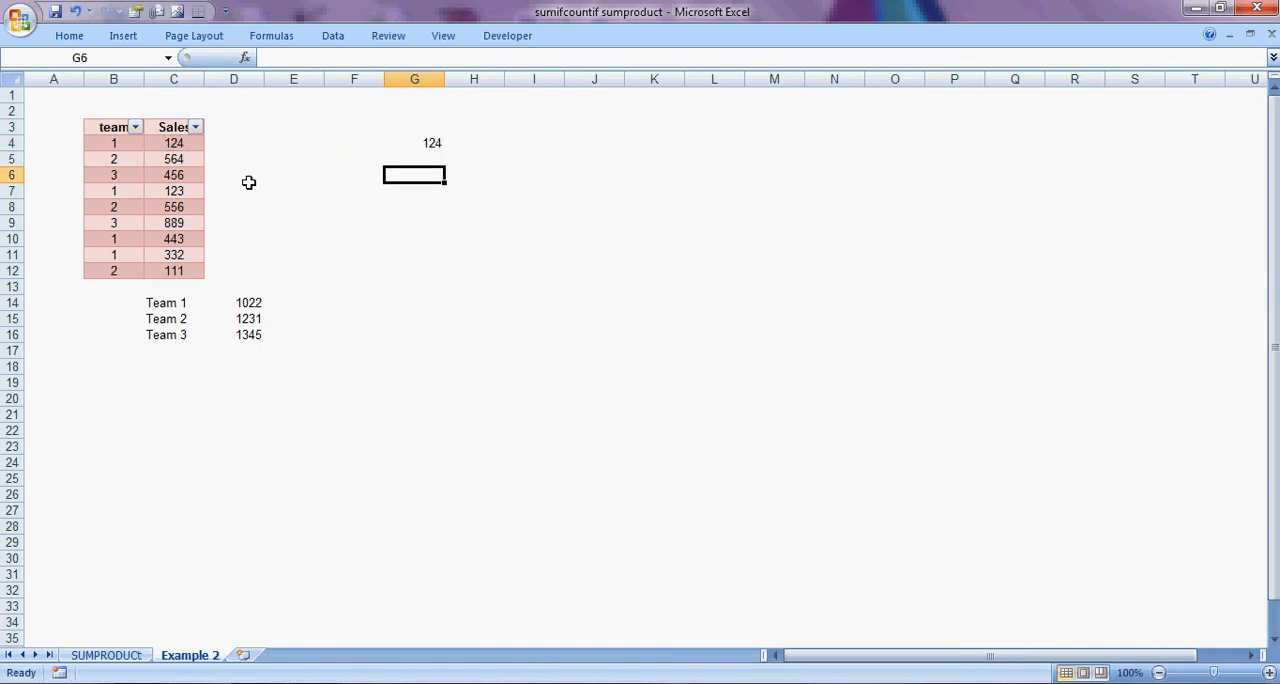
{"action": "type", "text": "="}
{"action": "key", "text": "Left"}
{"action": "key", "text": "Left"}
{"action": "key", "text": "Left"}
{"action": "key", "text": "Left"}
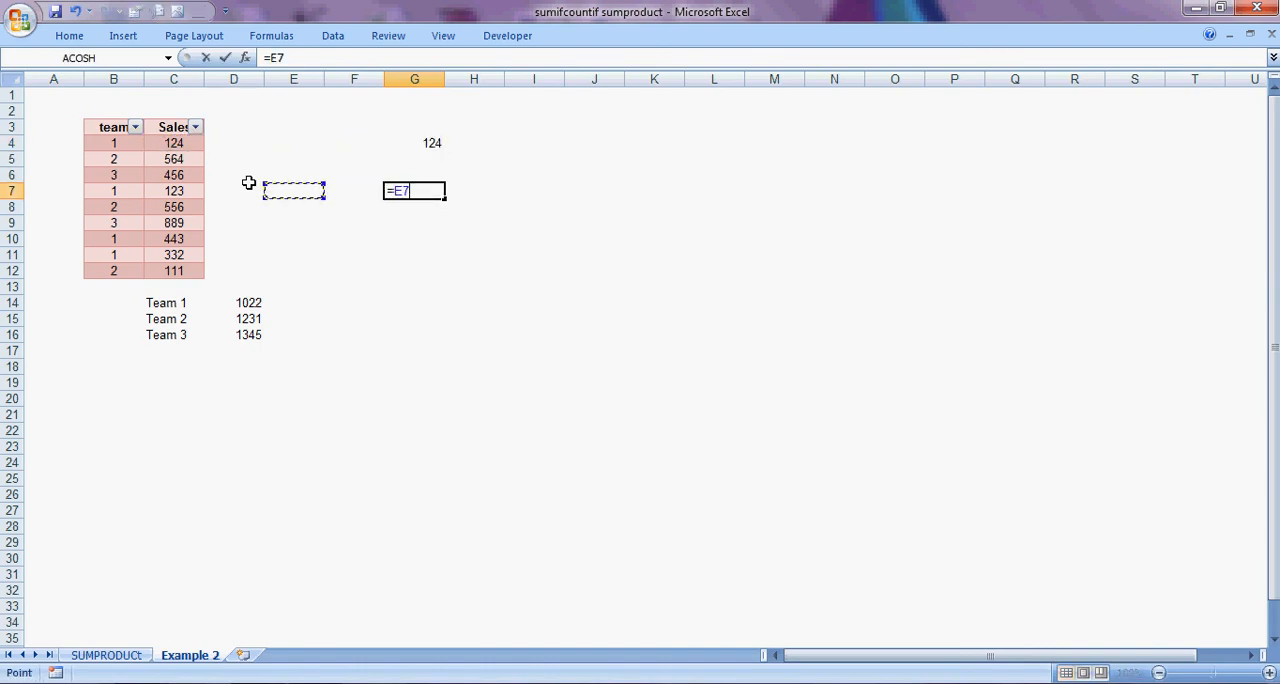
{"action": "key", "text": "Return"}
Reference the remaining team 1 Sales values with =C10 in G10 and =C11 in G11.
{"action": "key", "text": "Down"}
{"action": "key", "text": "Down"}
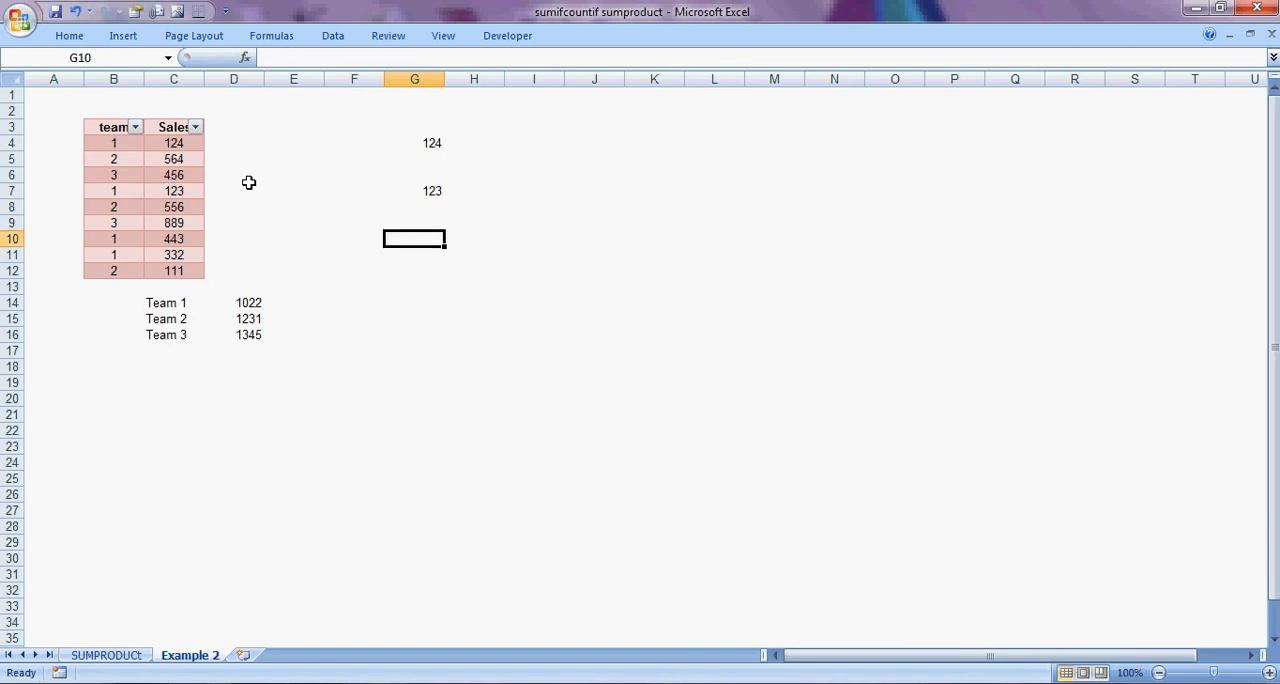
{"action": "type", "text": "="}
{"action": "key", "text": "Left"}
{"action": "key", "text": "Left"}
{"action": "key", "text": "Left"}
{"action": "key", "text": "Left"}
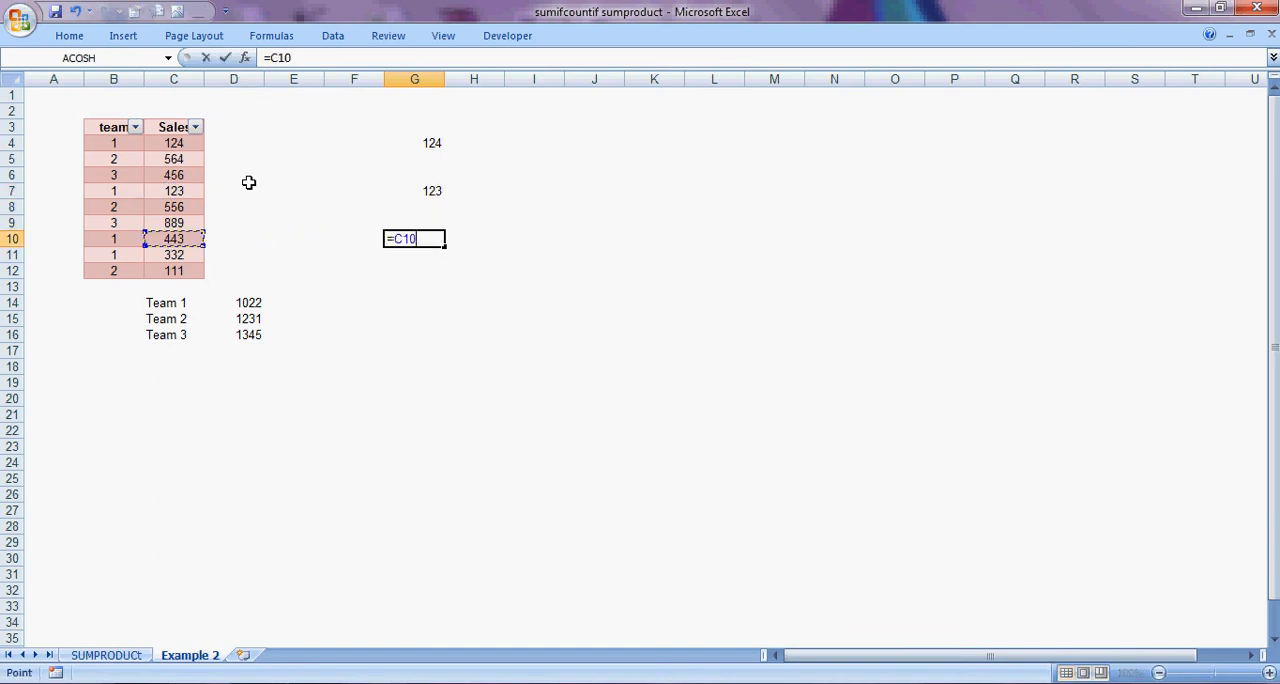
{"action": "key", "text": "Return"}
{"action": "type", "text": "="}
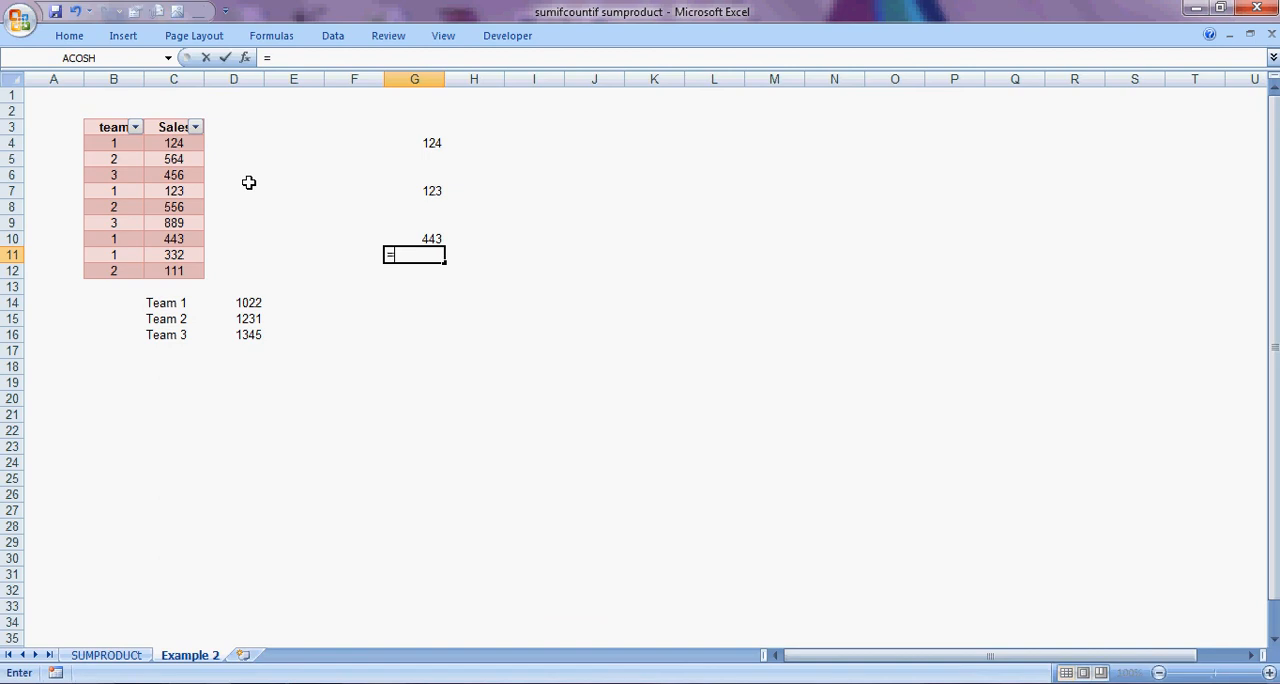
{"action": "key", "text": "Left"}
{"action": "key", "text": "Left"}
{"action": "key", "text": "Left"}
{"action": "key", "text": "Left"}
{"action": "key", "text": "Return"}
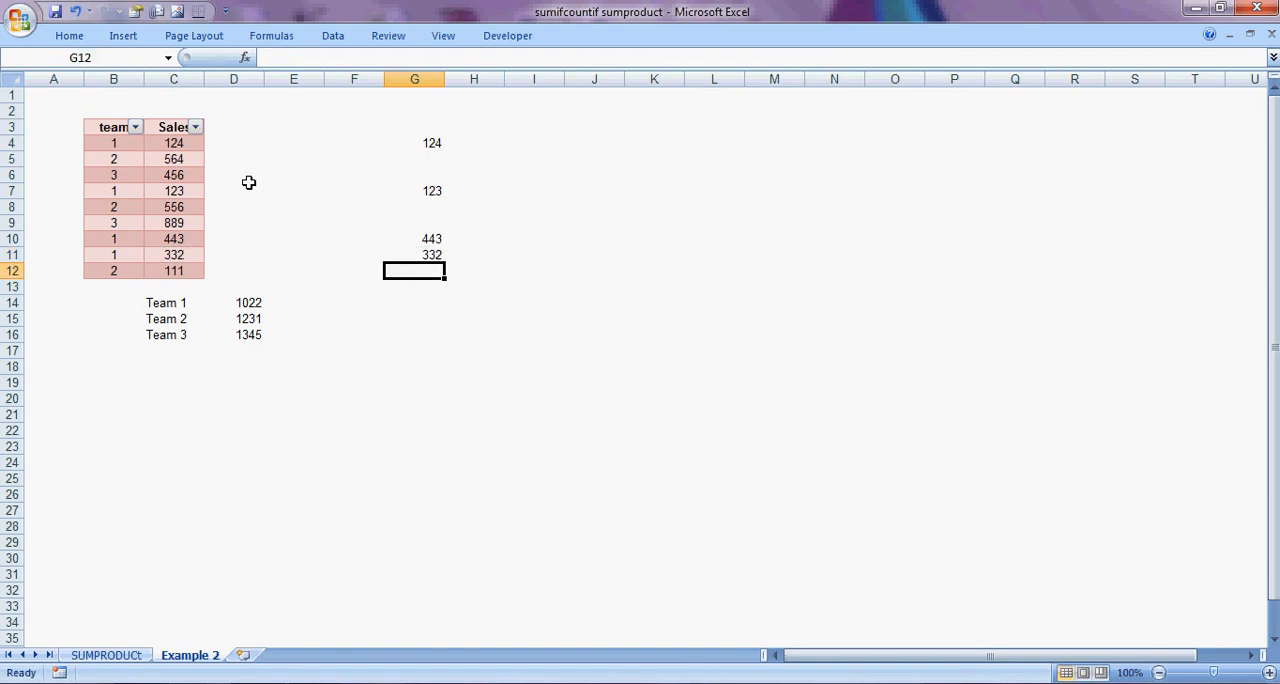
Total the team 1 values in G12 with =SUM(G4:G11) and compare it with the Team 1 formula in D14.
{"action": "key", "text": "alt+equal"}
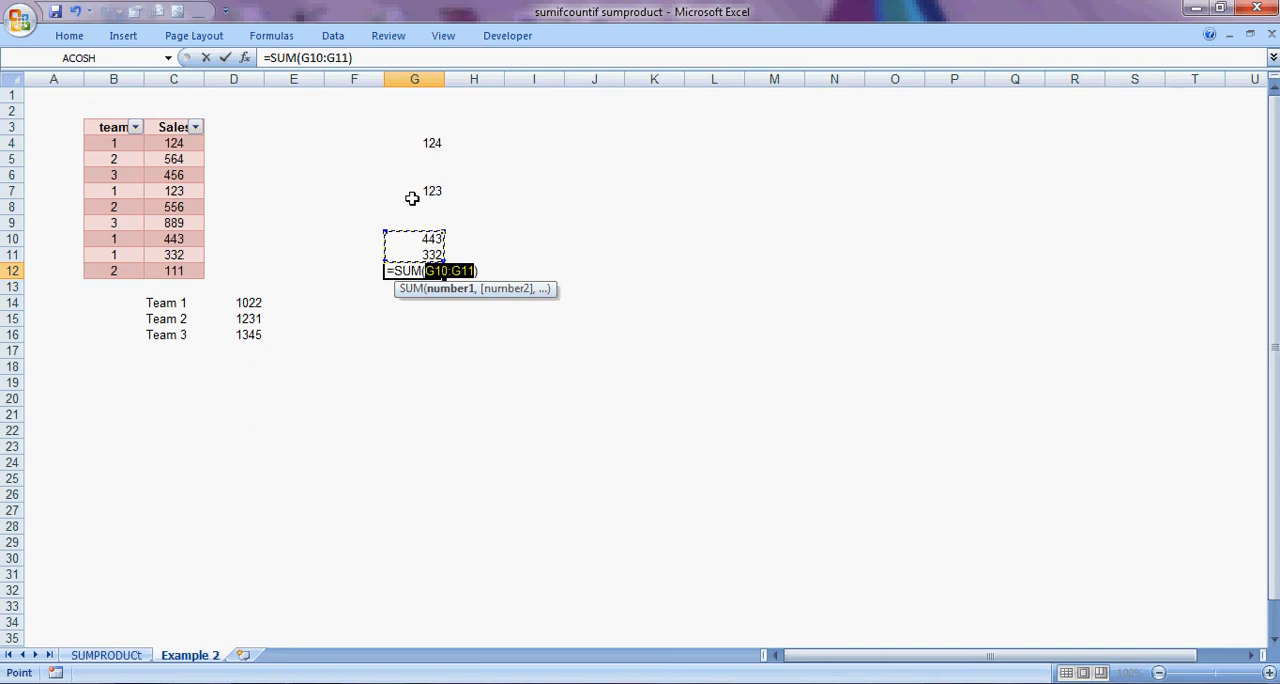
{"action": "left_click_drag", "start_coordinate": [444, 231], "coordinate": [447, 140]}
{"action": "key", "text": "Return"}
{"action": "key", "text": "Up"}
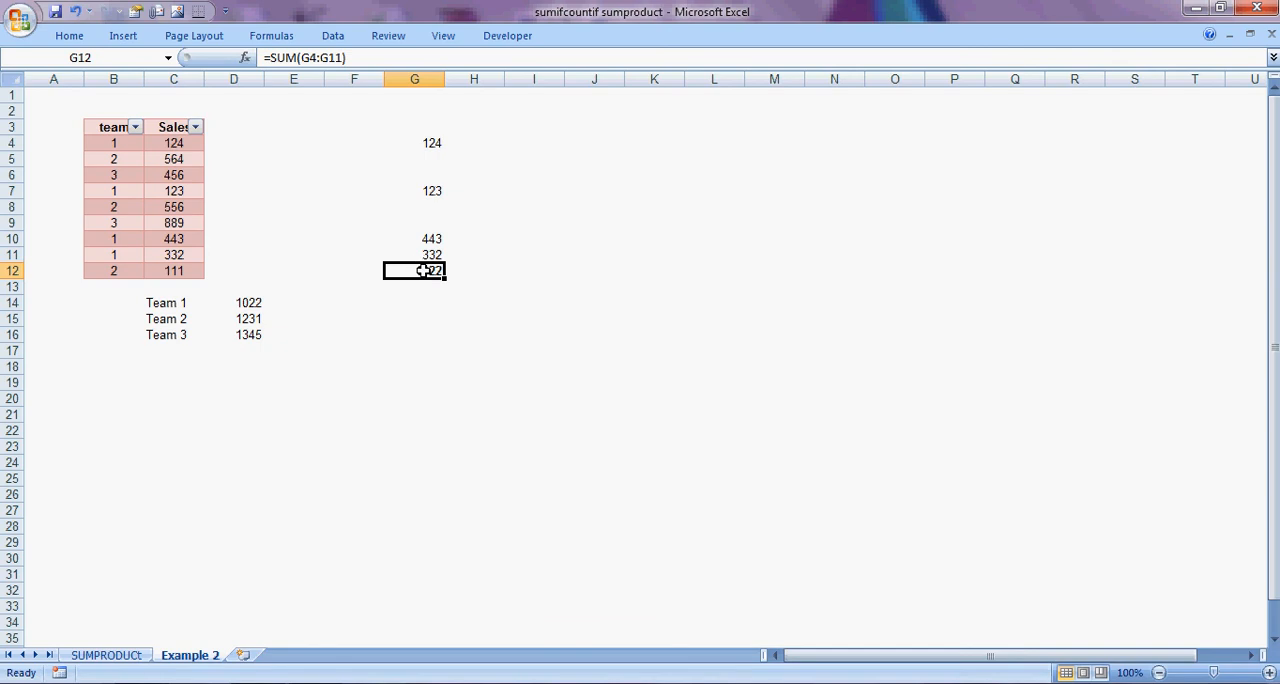
{"action": "left_click", "coordinate": [258, 302]}
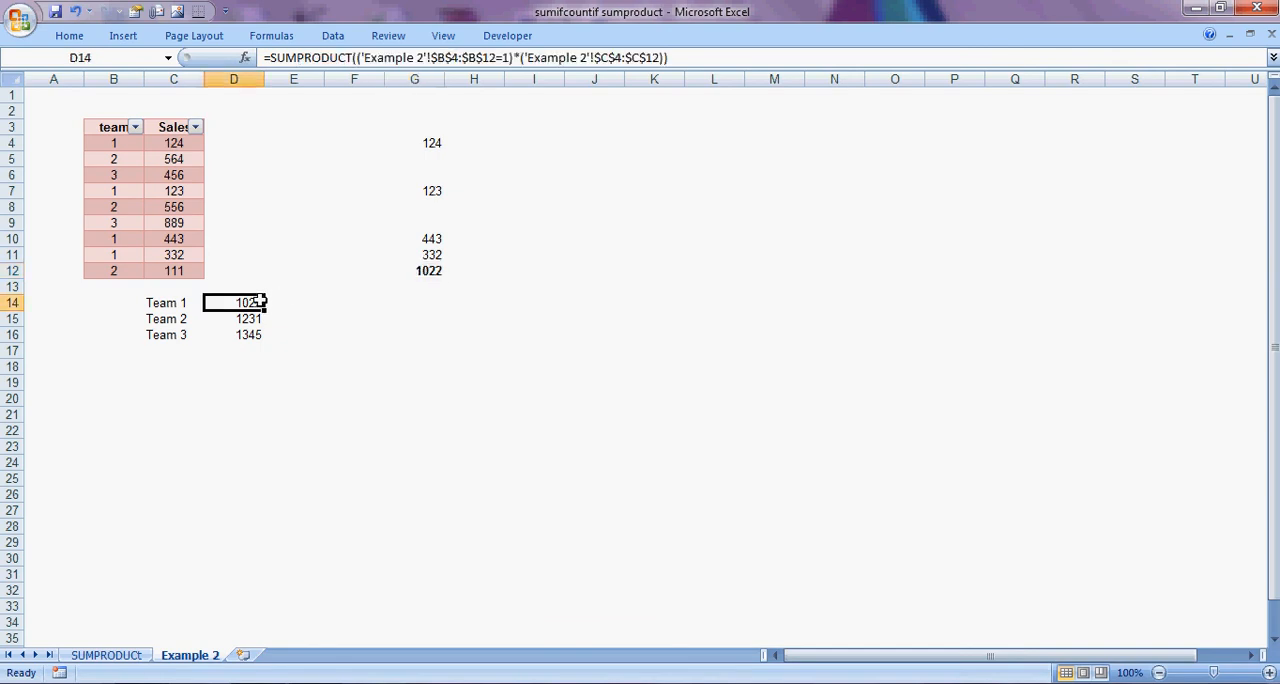
Start a SUMPRODUCT formula in F14 and open a parenthesised condition on the team range B4:B12.
{"action": "left_click", "coordinate": [354, 308]}
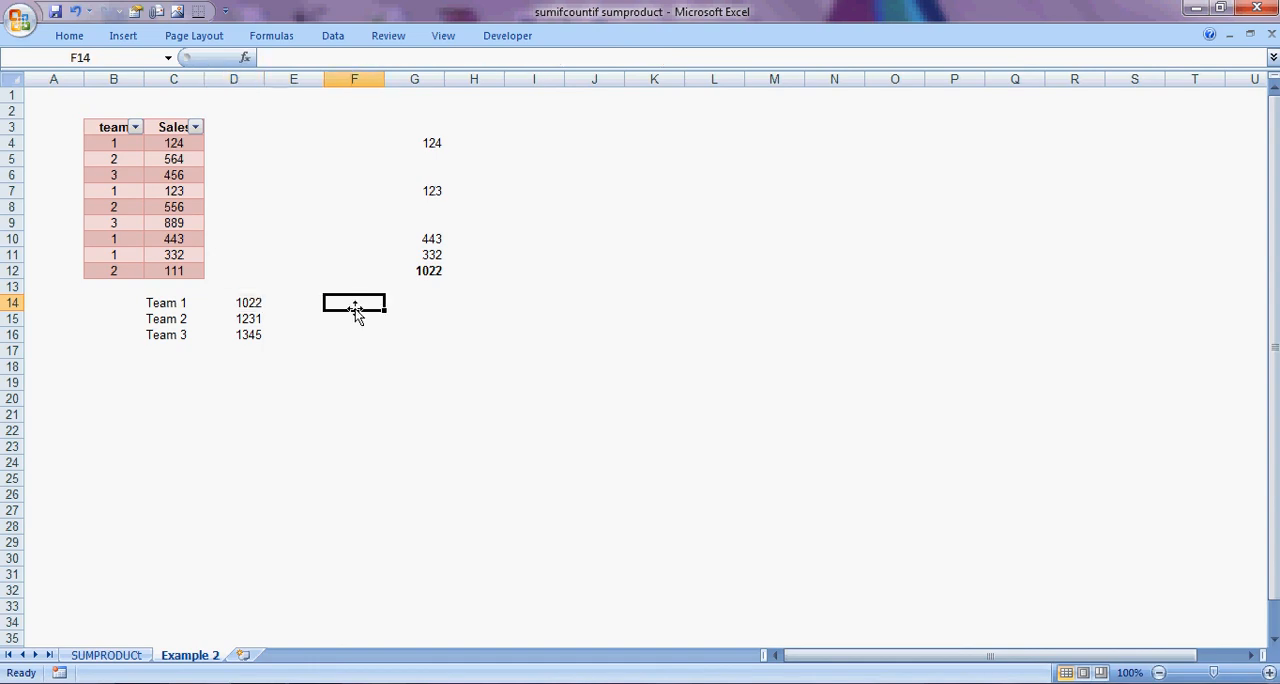
{"action": "type", "text": "=sum"}
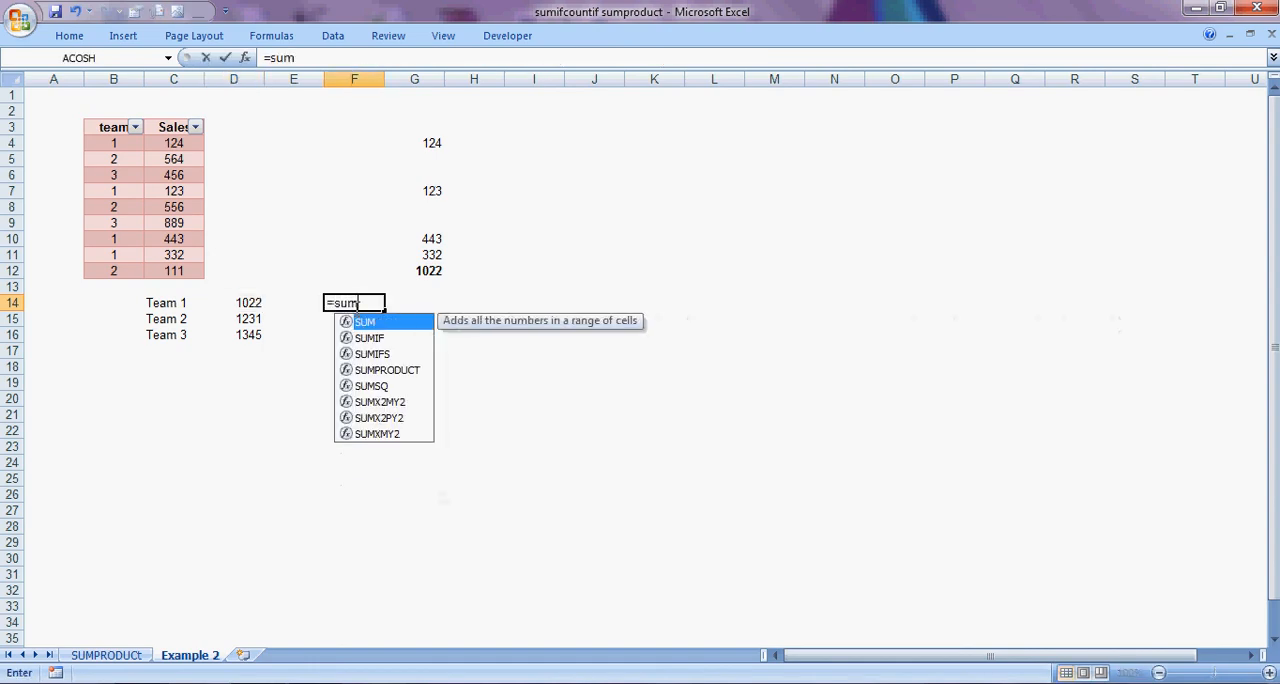
{"action": "key", "text": "Down"}
{"action": "key", "text": "Down"}
{"action": "key", "text": "Down"}
{"action": "key", "text": "Tab"}
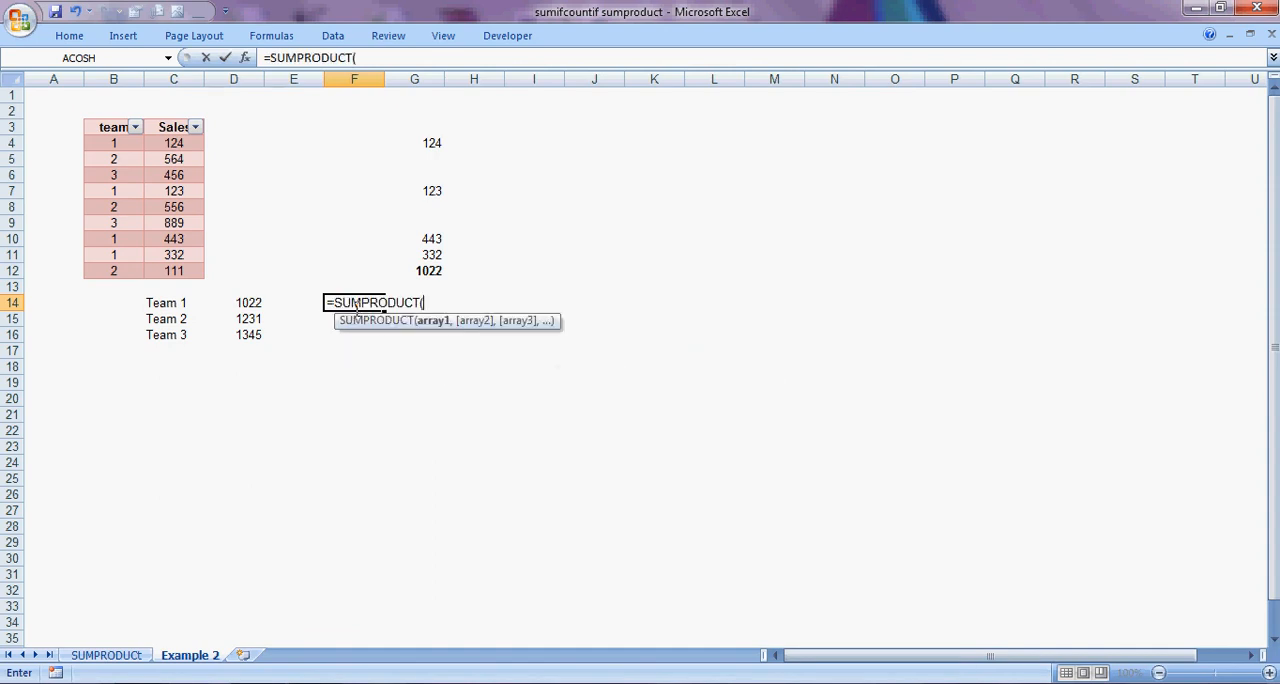
{"action": "type", "text": "("}
{"action": "key", "text": "Left"}
{"action": "key", "text": "Left"}
{"action": "key", "text": "Left"}
{"action": "key", "text": "Left"}
{"action": "key", "text": "Up"}
{"action": "key", "text": "Up"}
{"action": "key", "text": "Up"}
{"action": "key", "text": "Up"}
{"action": "key", "text": "Up"}
{"action": "key", "text": "Up"}
{"action": "key", "text": "Up"}
{"action": "key", "text": "Up"}
{"action": "key", "text": "Up"}
{"action": "key", "text": "Up"}
{"action": "key", "text": "shift+Down"}
{"action": "key", "text": "shift+Down"}
{"action": "key", "text": "shift+Down"}
{"action": "key", "text": "shift+Down"}
{"action": "key", "text": "shift+Down"}
{"action": "key", "text": "shift+Down"}
{"action": "key", "text": "shift+Down"}
{"action": "key", "text": "shift+Down"}
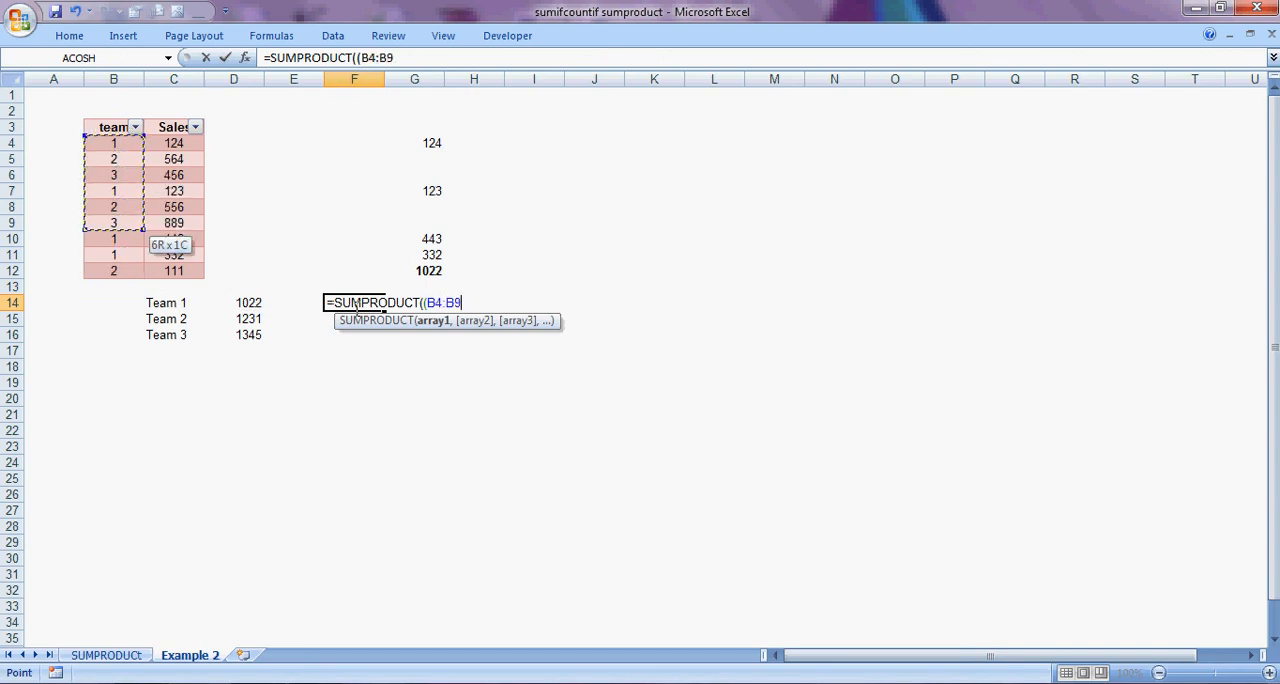
Make the team range in the F14 formula absolute as $B$4:$B$12.
{"action": "left_click", "coordinate": [366, 58]}
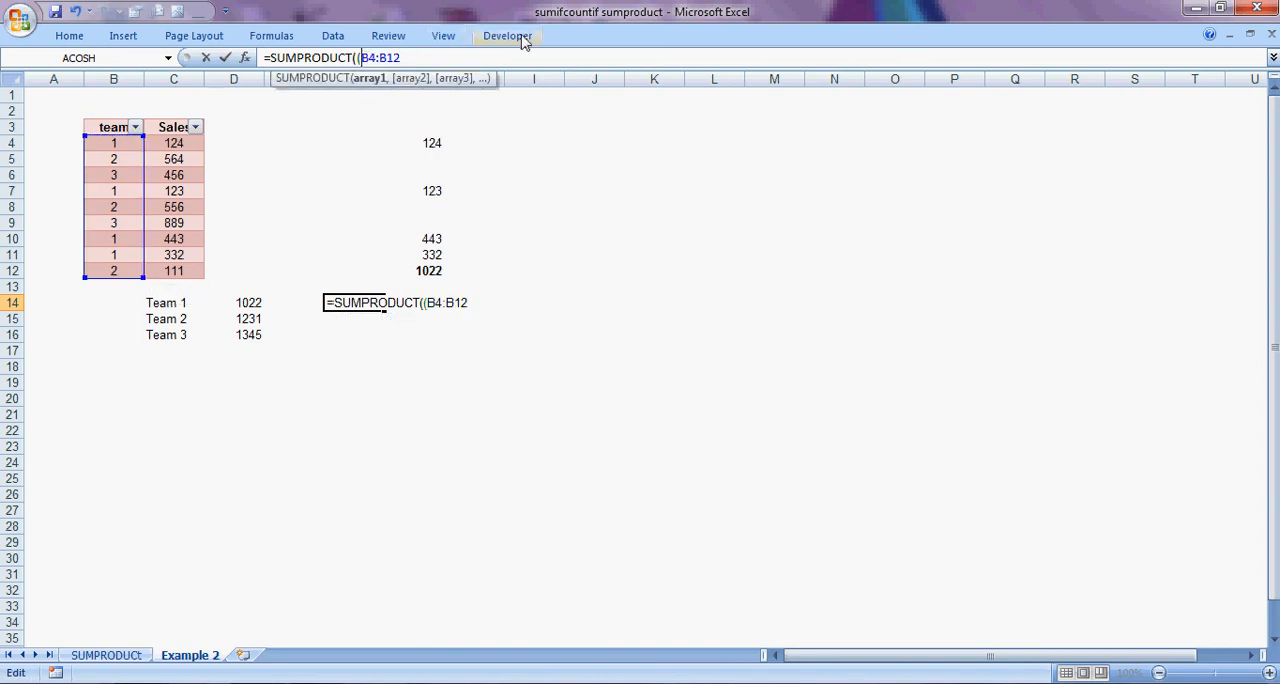
{"action": "key", "text": "F4"}
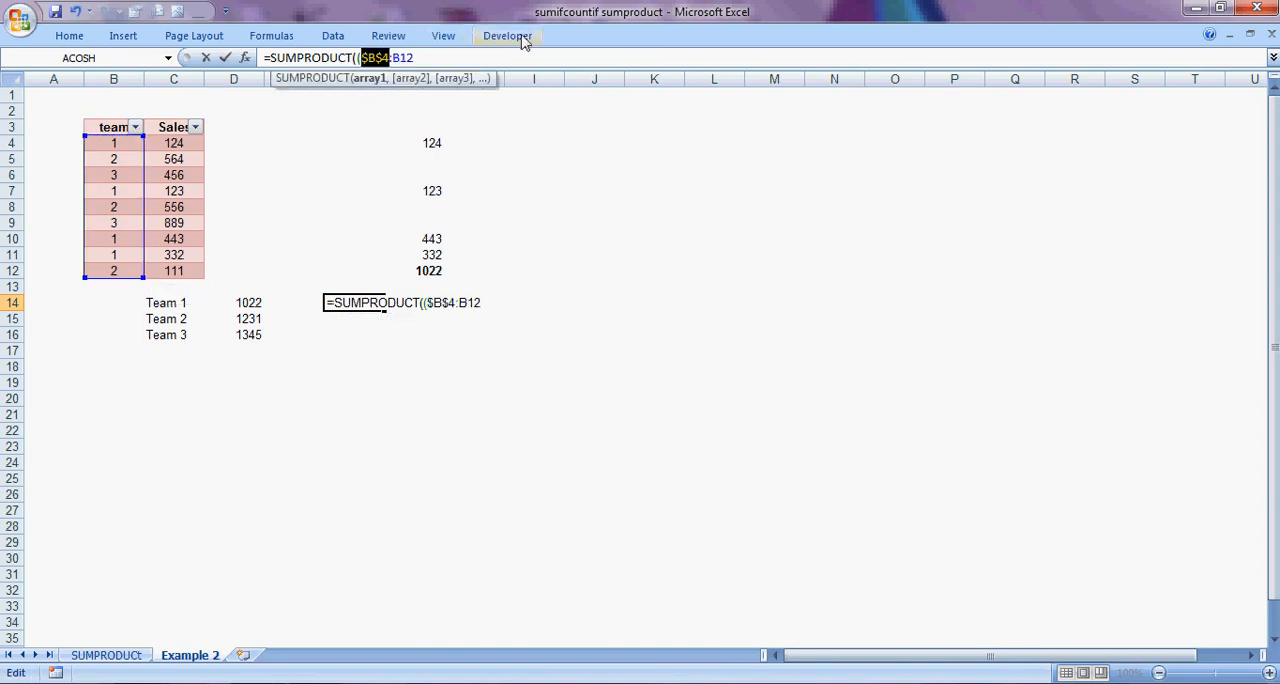
{"action": "left_click", "coordinate": [406, 57]}
{"action": "key", "text": "F4"}
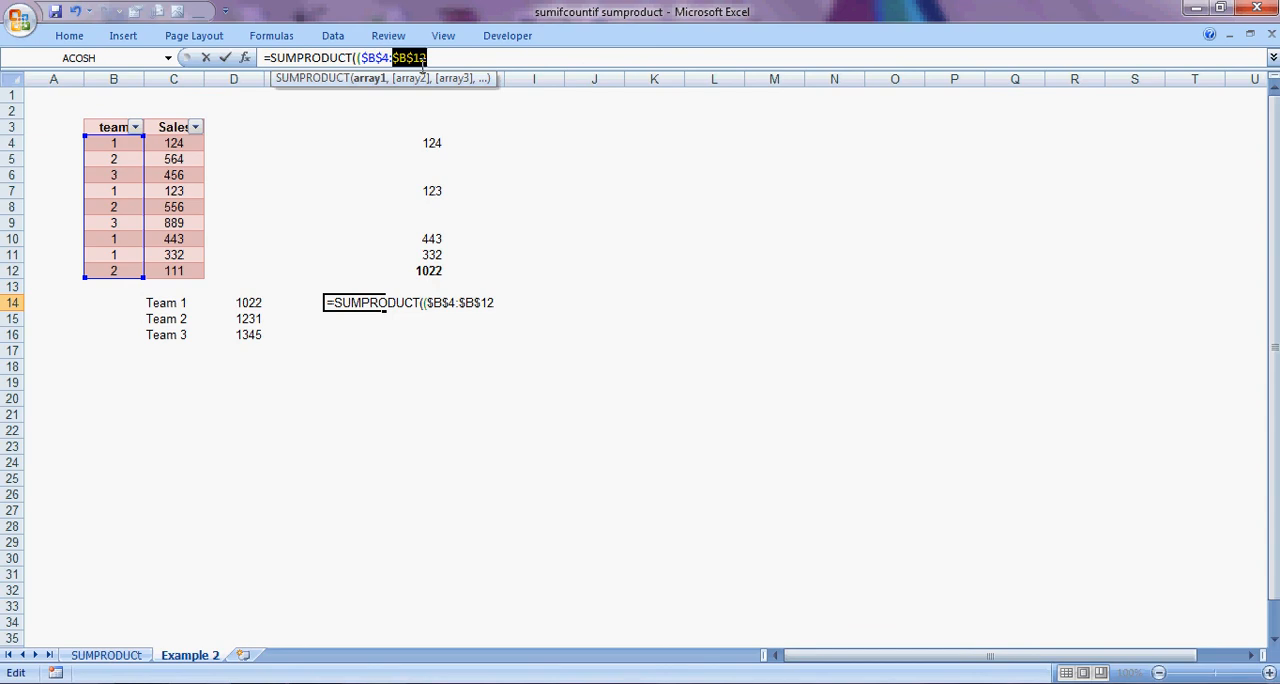
{"action": "left_click", "coordinate": [435, 58]}
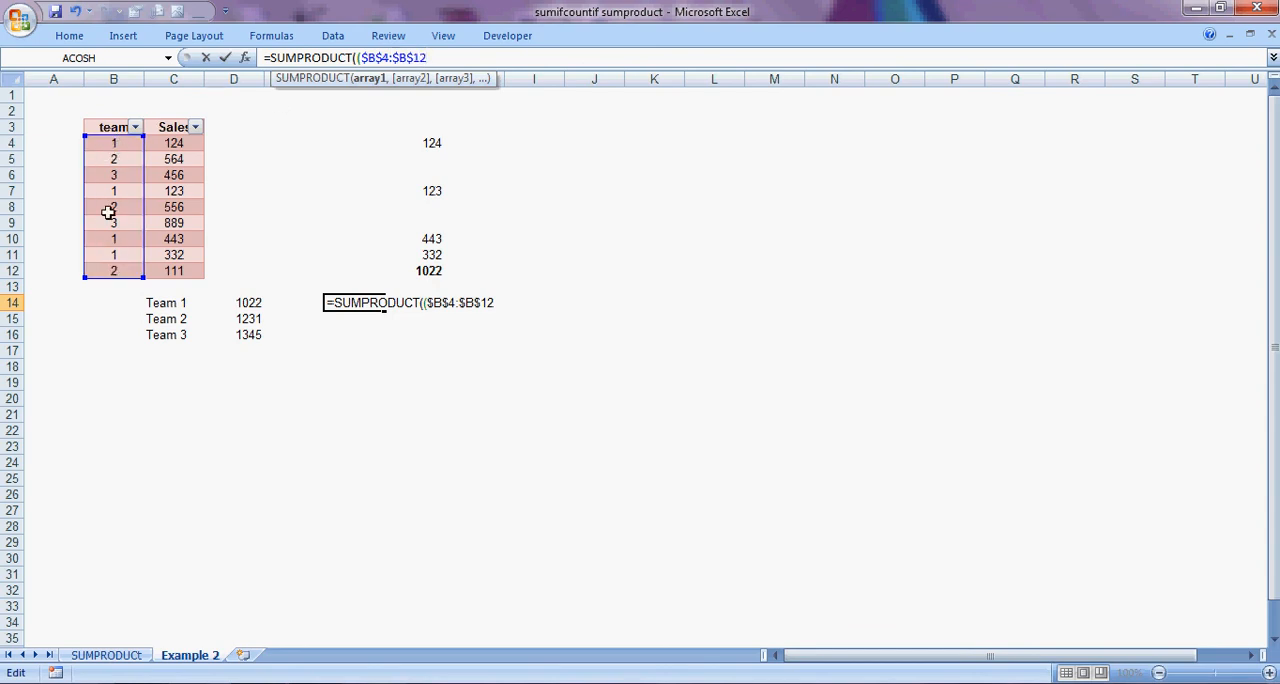
Complete the team condition with =1 and multiply it by the Sales range C4:C12.
{"action": "type", "text": "=1)*"}
{"action": "left_click_drag", "start_coordinate": [178, 143], "coordinate": [180, 265]}
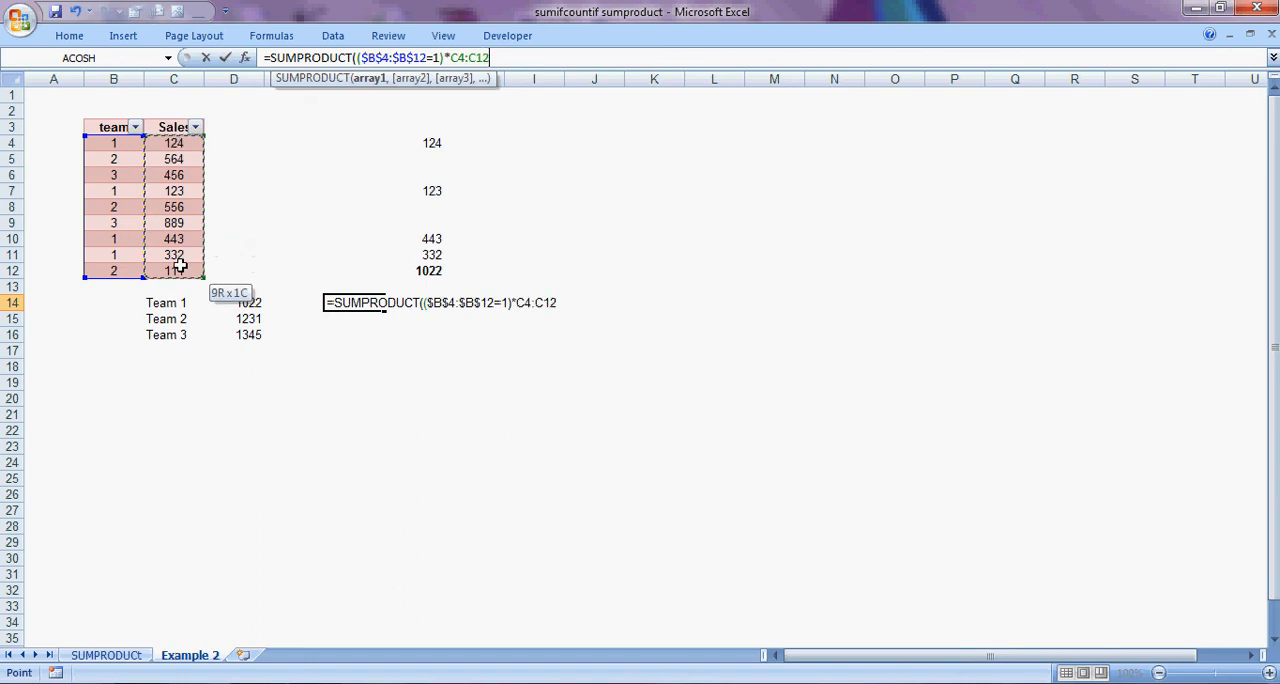
Make the Sales range in the F14 formula absolute as $C$4:$C$12.
{"action": "left_click", "coordinate": [459, 57]}
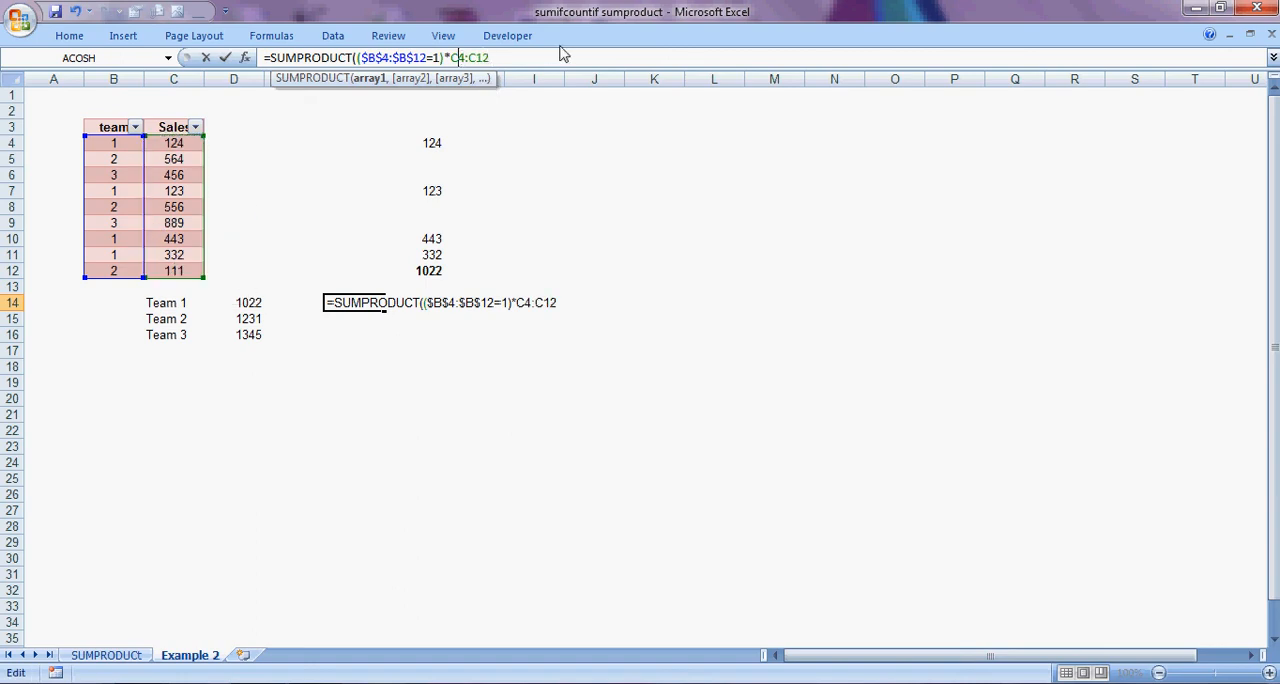
{"action": "key", "text": "F4"}
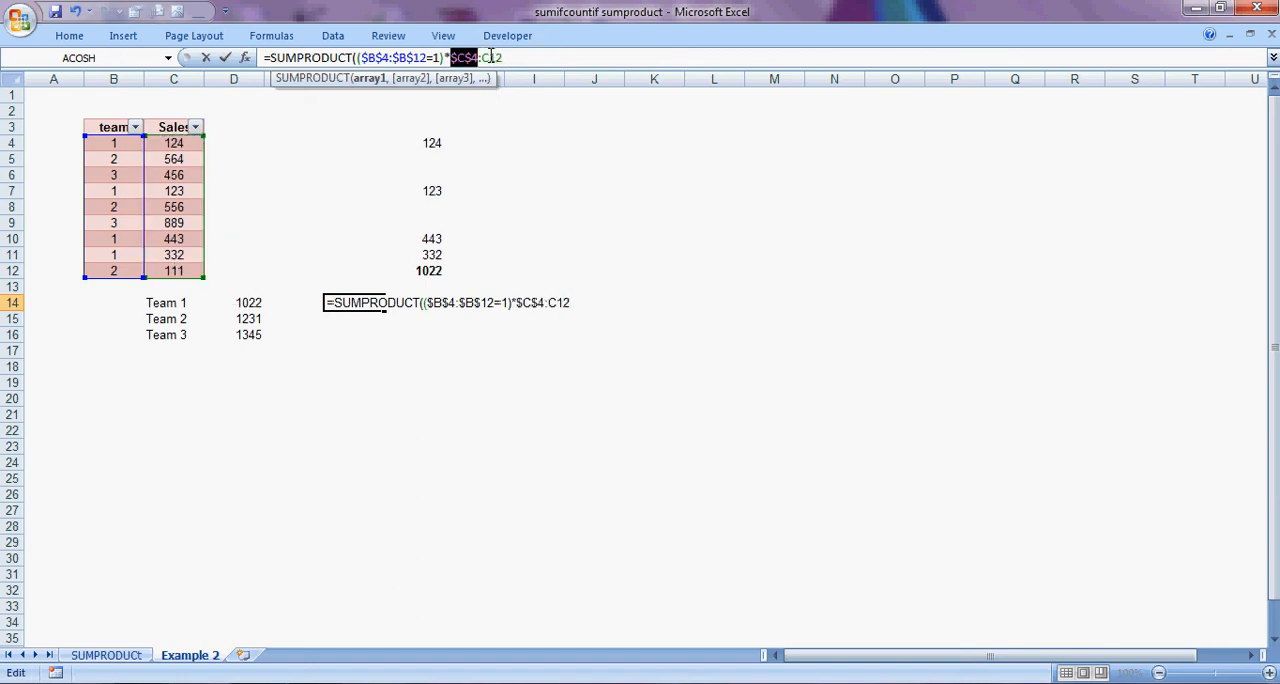
{"action": "left_click", "coordinate": [491, 57]}
{"action": "key", "text": "F4"}
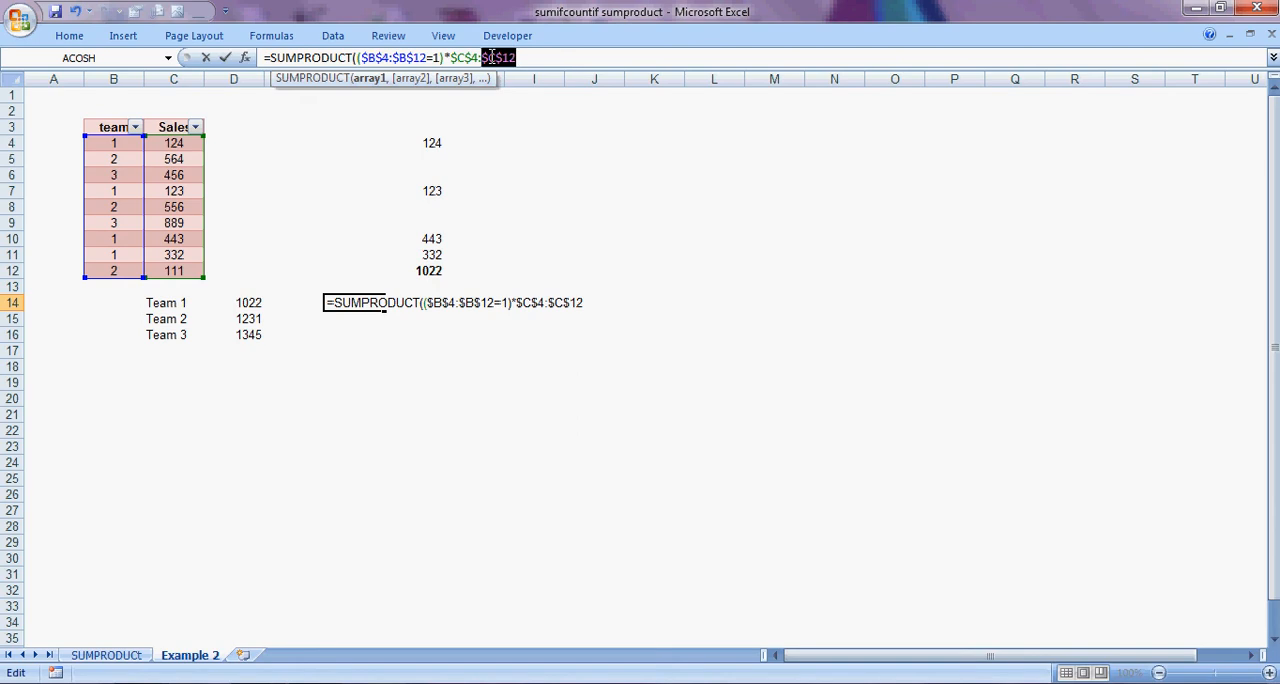
Add the closing parentheses to the F14 formula and try to enter it.
{"action": "type", "text": "))"}
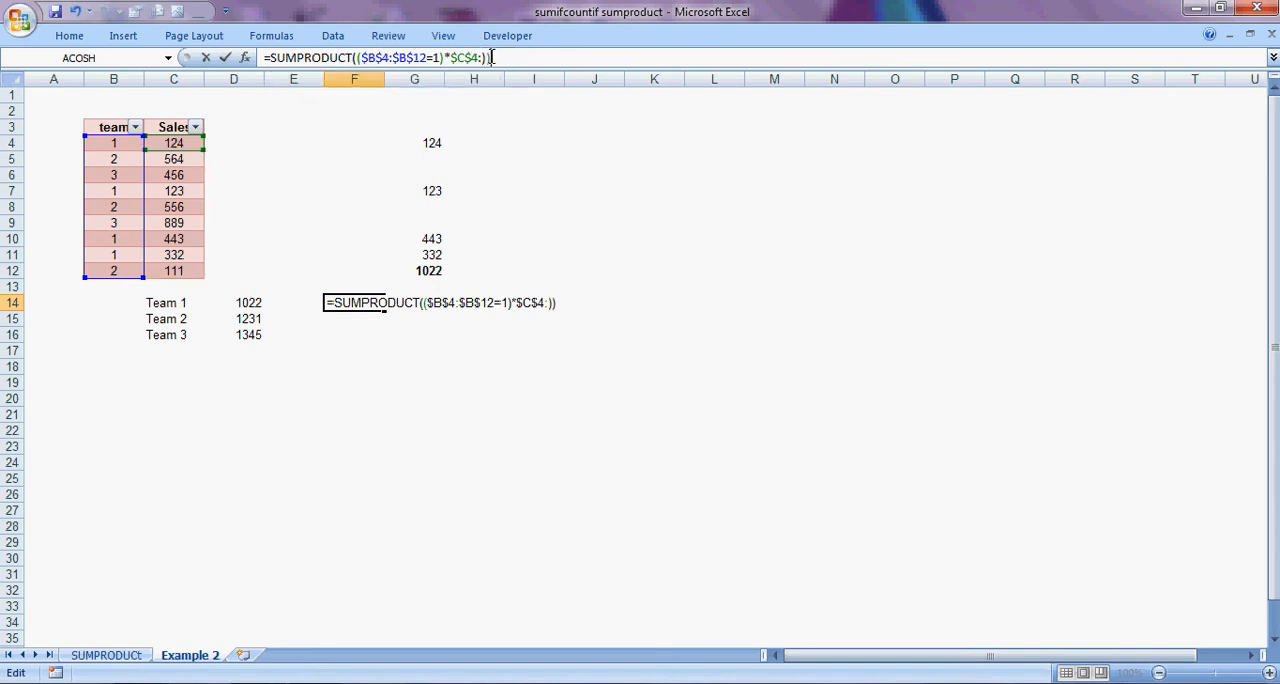
{"action": "key", "text": "Return"}
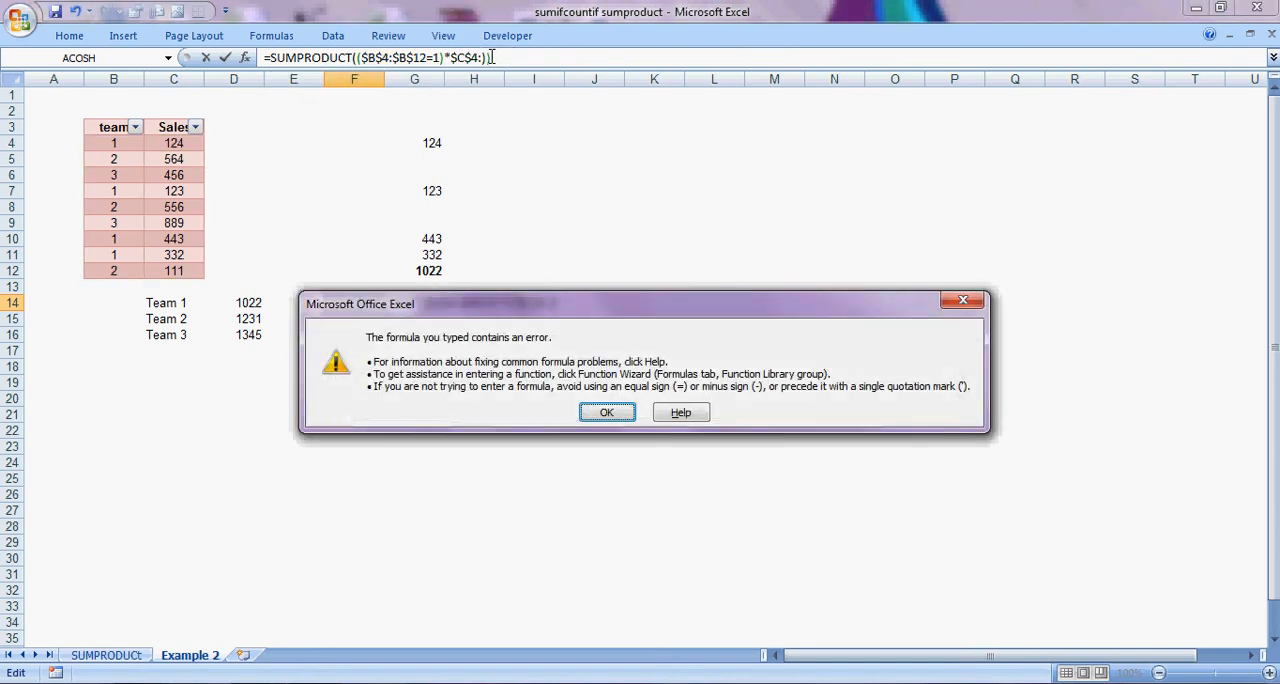
{"action": "left_click", "coordinate": [605, 410]}
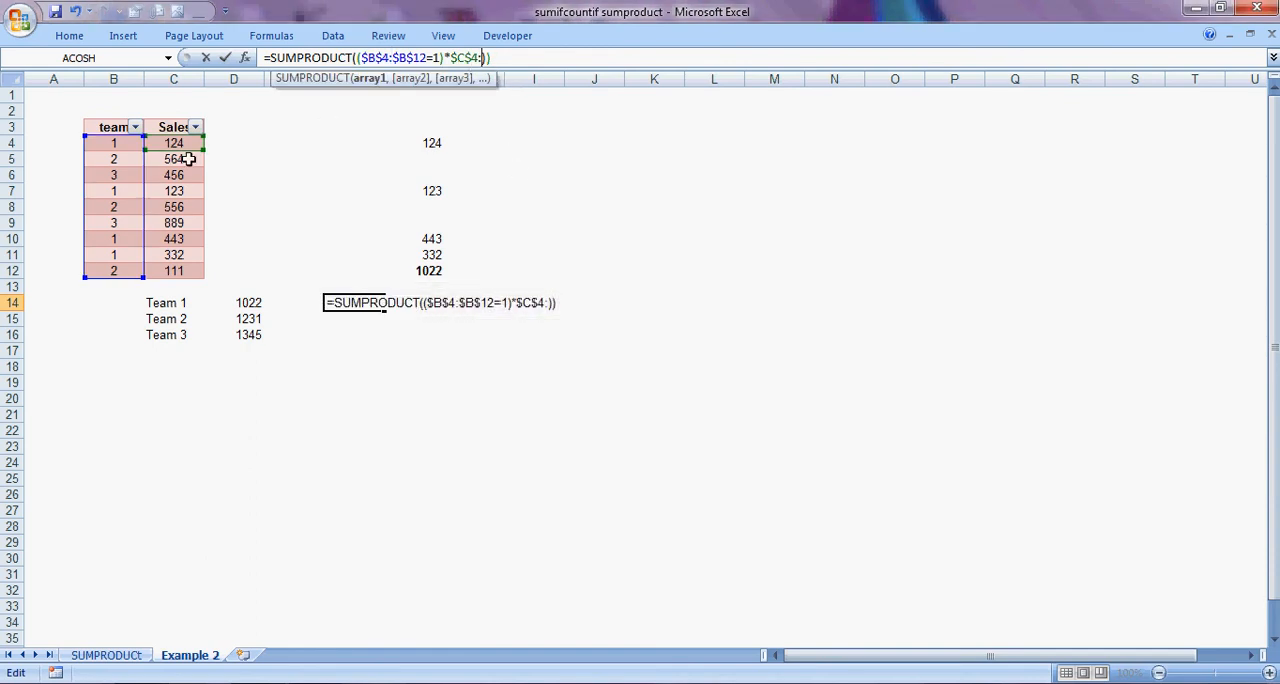
Restore the Sales range in F14 to $C$4:$C$12, remove the stray colon, enter the formula and reselect F14.
{"action": "left_click_drag", "start_coordinate": [201, 148], "coordinate": [199, 274]}
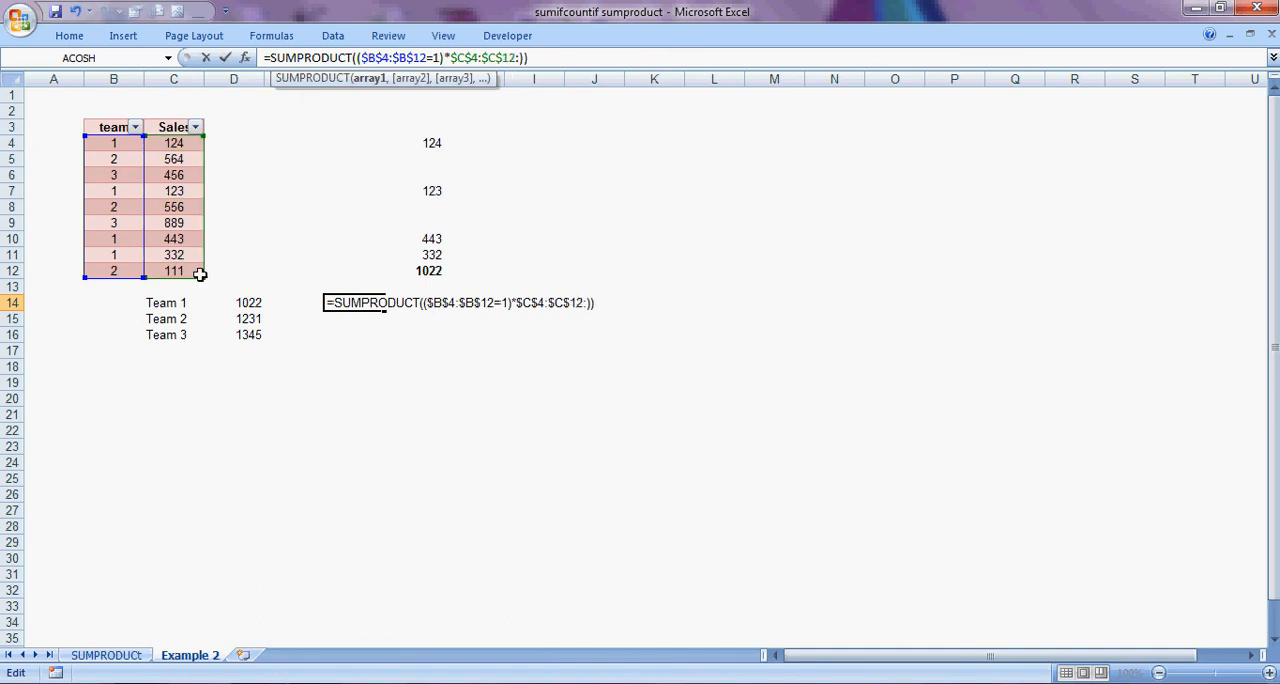
{"action": "key", "text": "Return"}
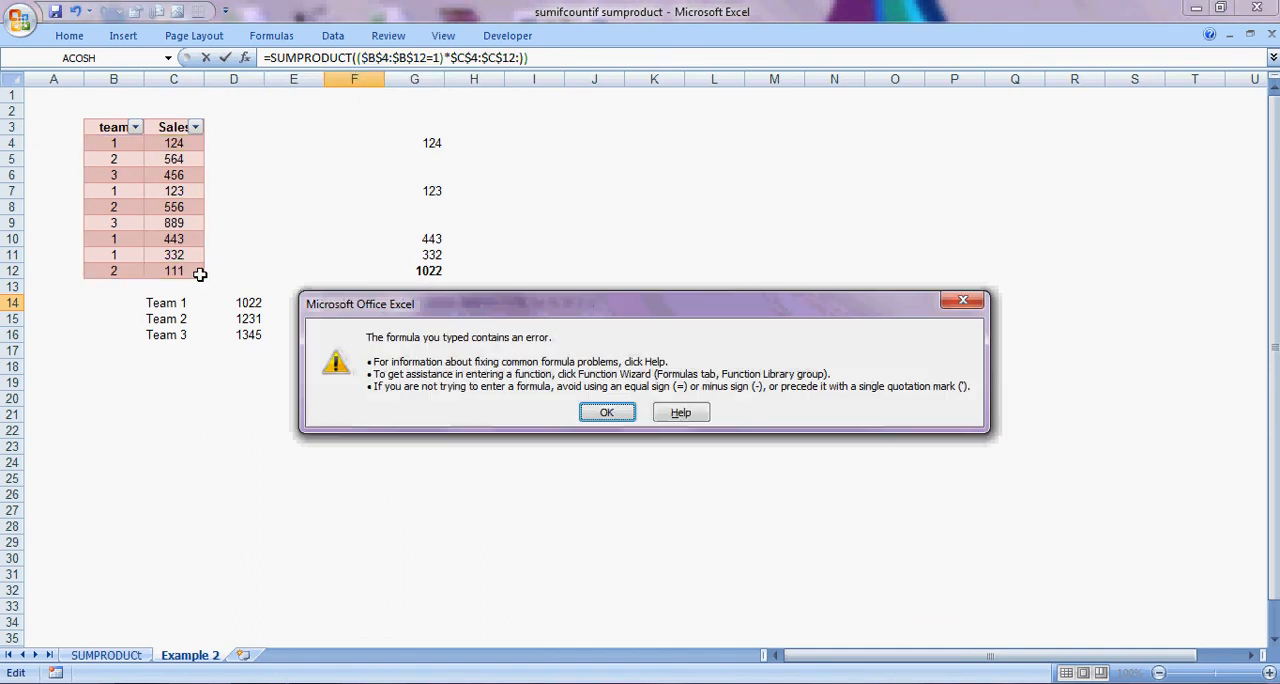
{"action": "left_click", "coordinate": [605, 413]}
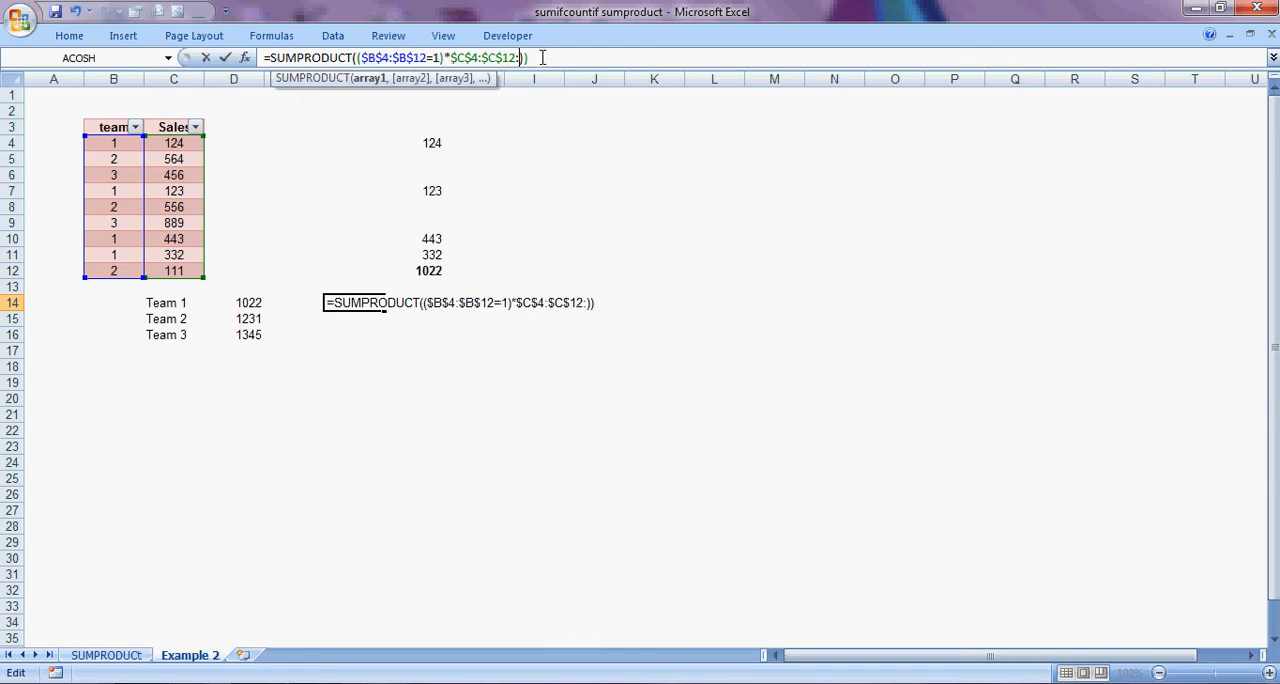
{"action": "key", "text": "BackSpace"}
{"action": "key", "text": "Return"}
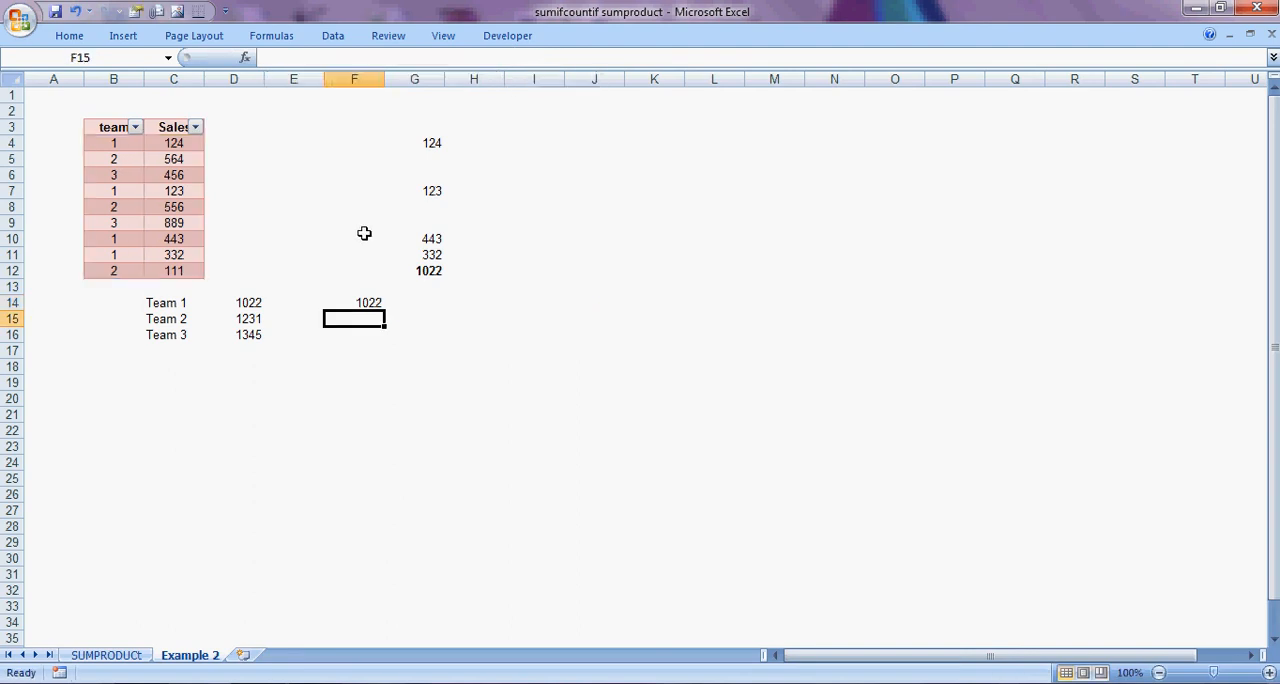
{"action": "left_click", "coordinate": [368, 303]}
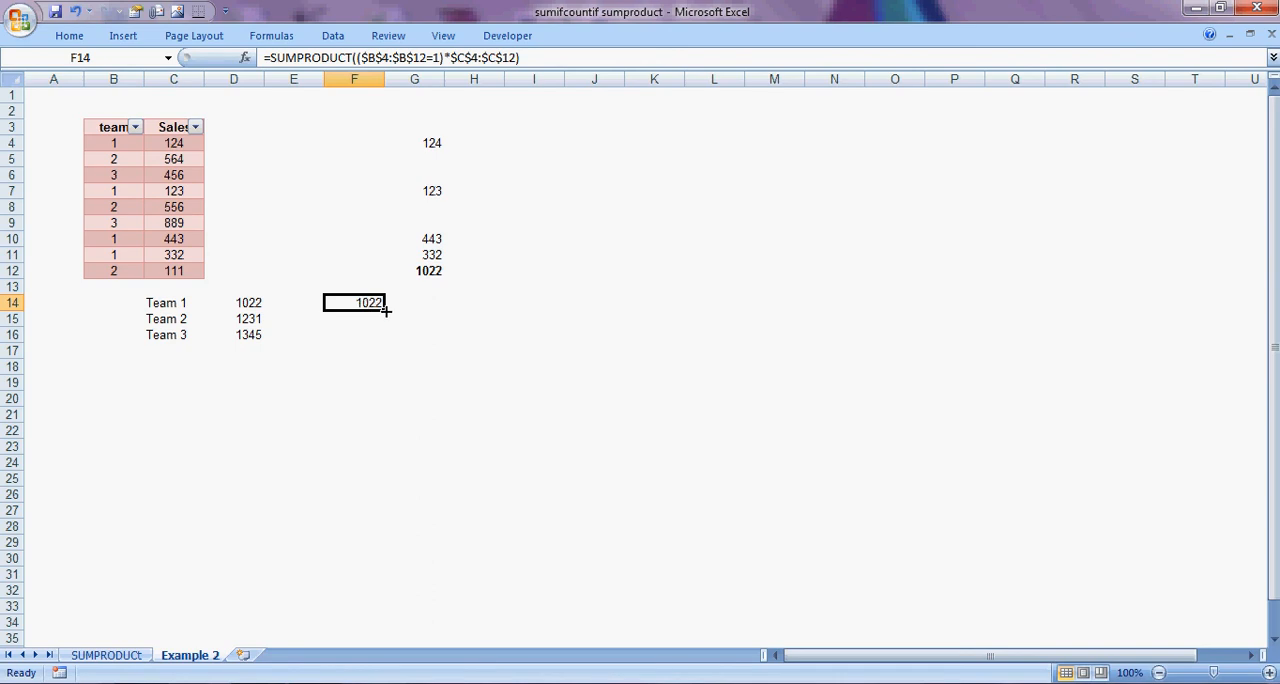
Fill the F14 SUMPRODUCT formula down through F16 and change the team condition in F15 to =2.
{"action": "left_click_drag", "start_coordinate": [385, 311], "coordinate": [383, 339]}
{"action": "left_click", "coordinate": [403, 335]}
{"action": "left_click", "coordinate": [366, 318]}
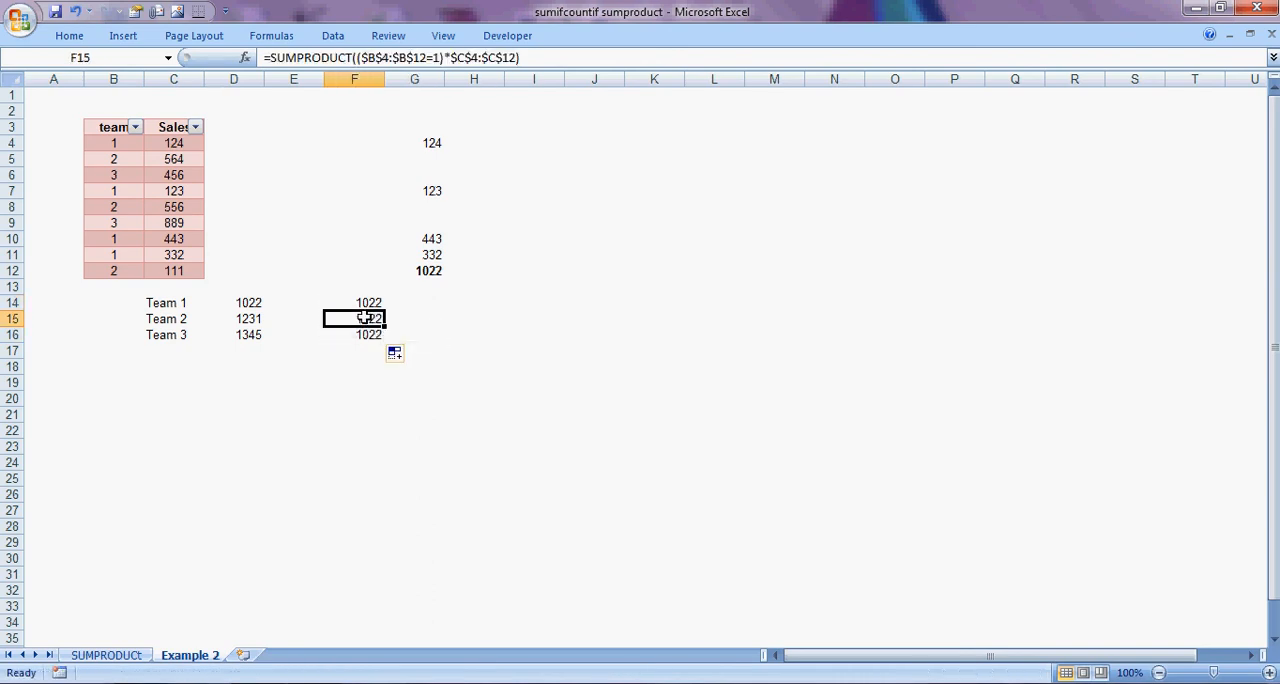
{"action": "double_click", "coordinate": [366, 318]}
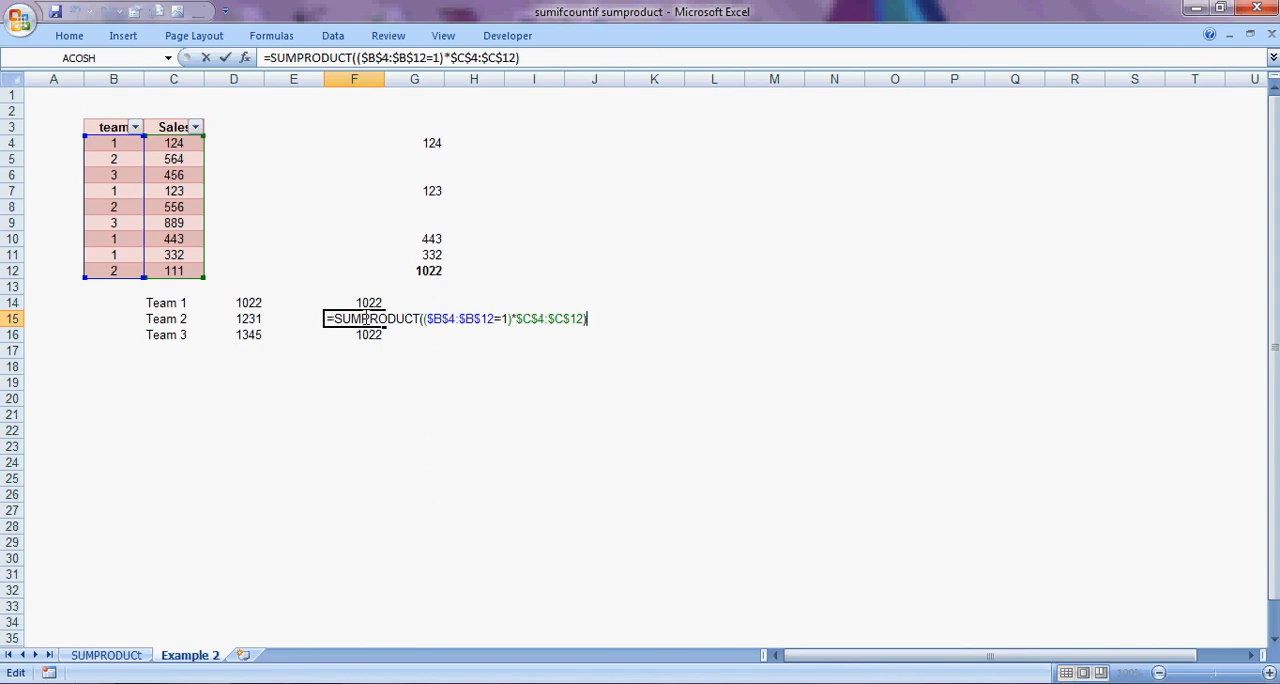
{"action": "left_click", "coordinate": [437, 57]}
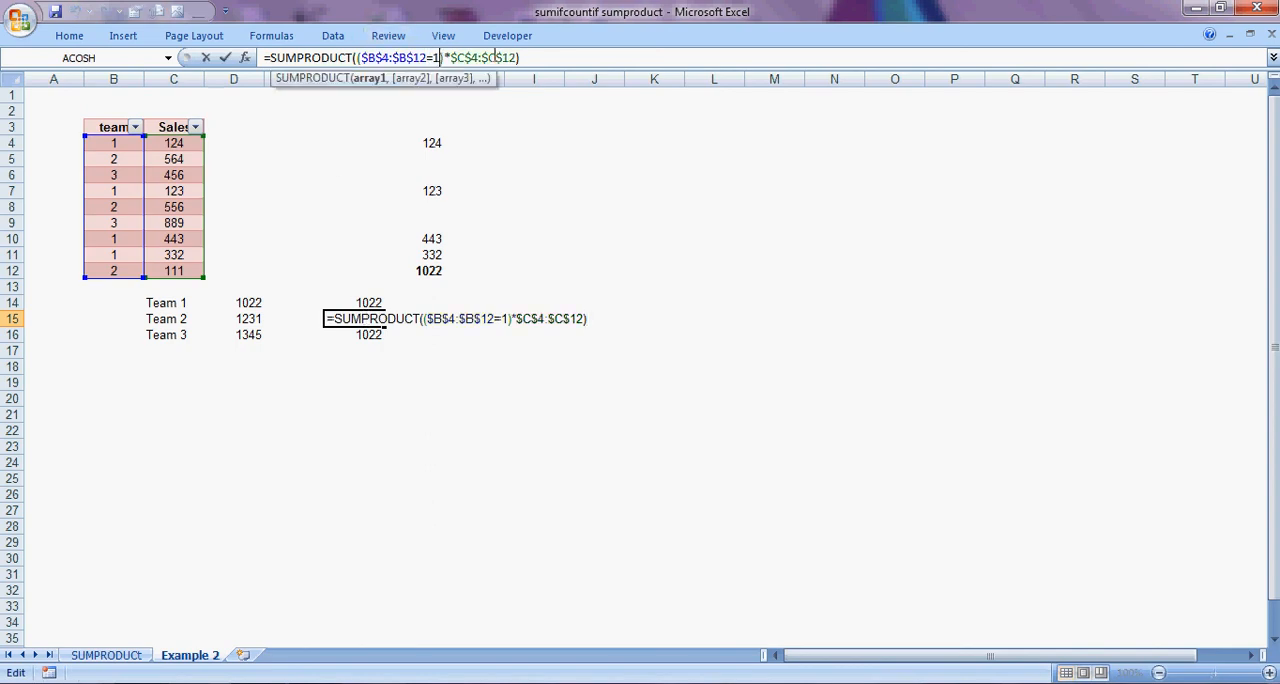
{"action": "key", "text": "BackSpace"}
{"action": "type", "text": "2"}
{"action": "key", "text": "Return"}
{"action": "key", "text": "Up"}
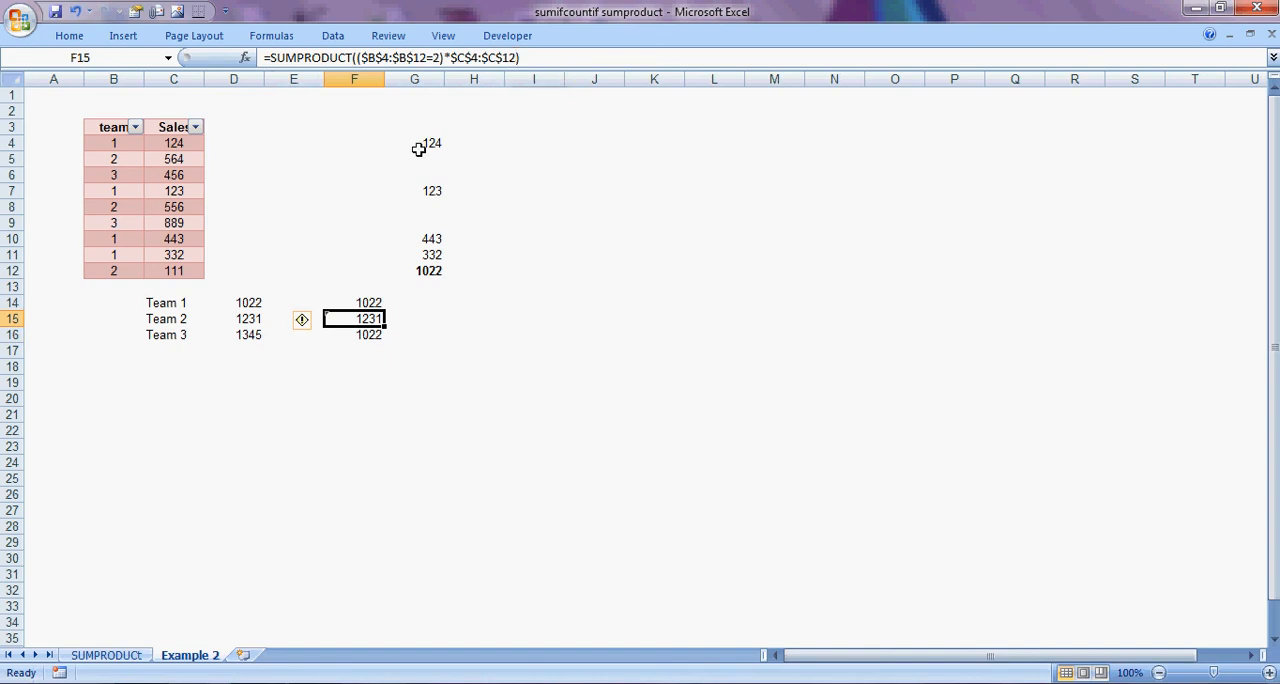
Change the team condition in the F16 formula to =3, enter it and reselect F16.
{"action": "left_click", "coordinate": [364, 336]}
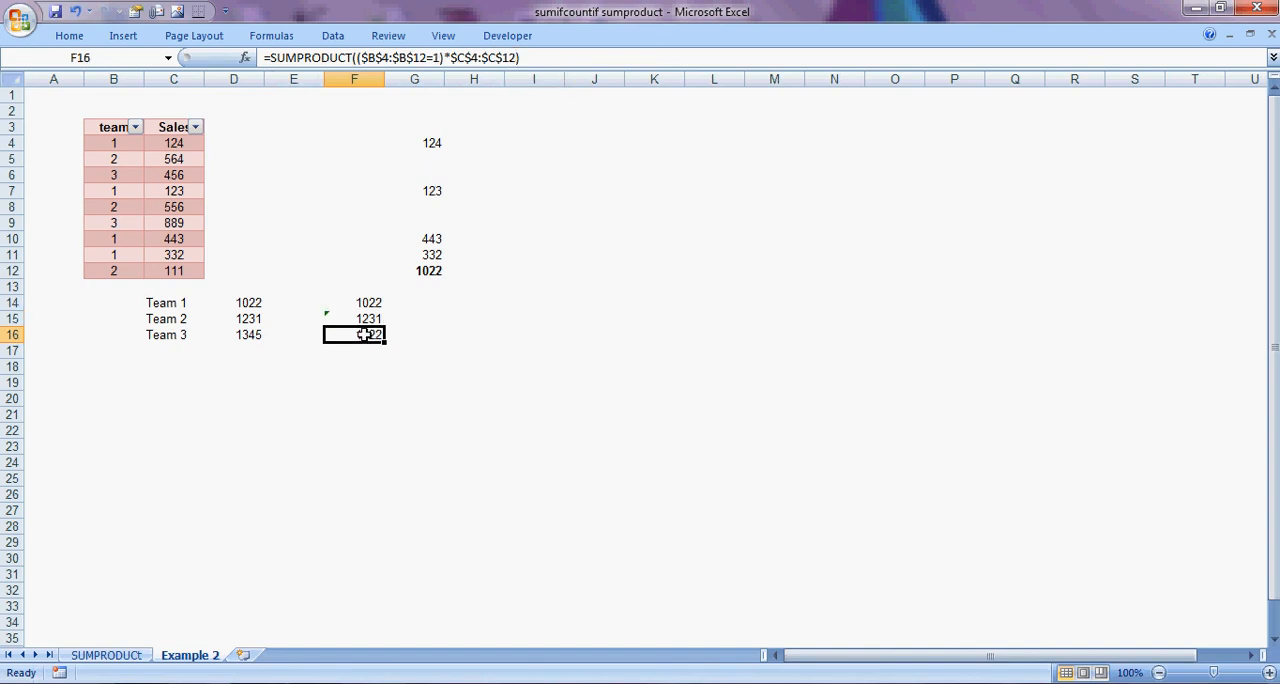
{"action": "left_click", "coordinate": [437, 58]}
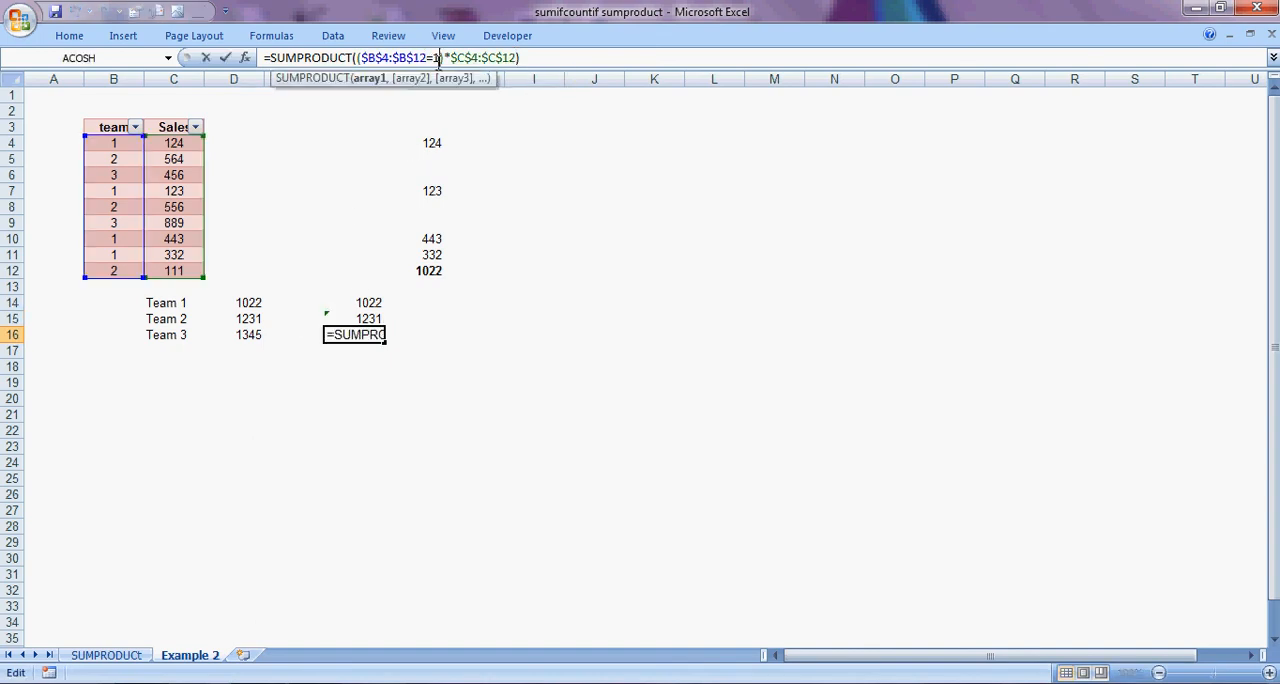
{"action": "key", "text": "BackSpace"}
{"action": "type", "text": "3"}
{"action": "key", "text": "Return"}
{"action": "left_click", "coordinate": [366, 332]}
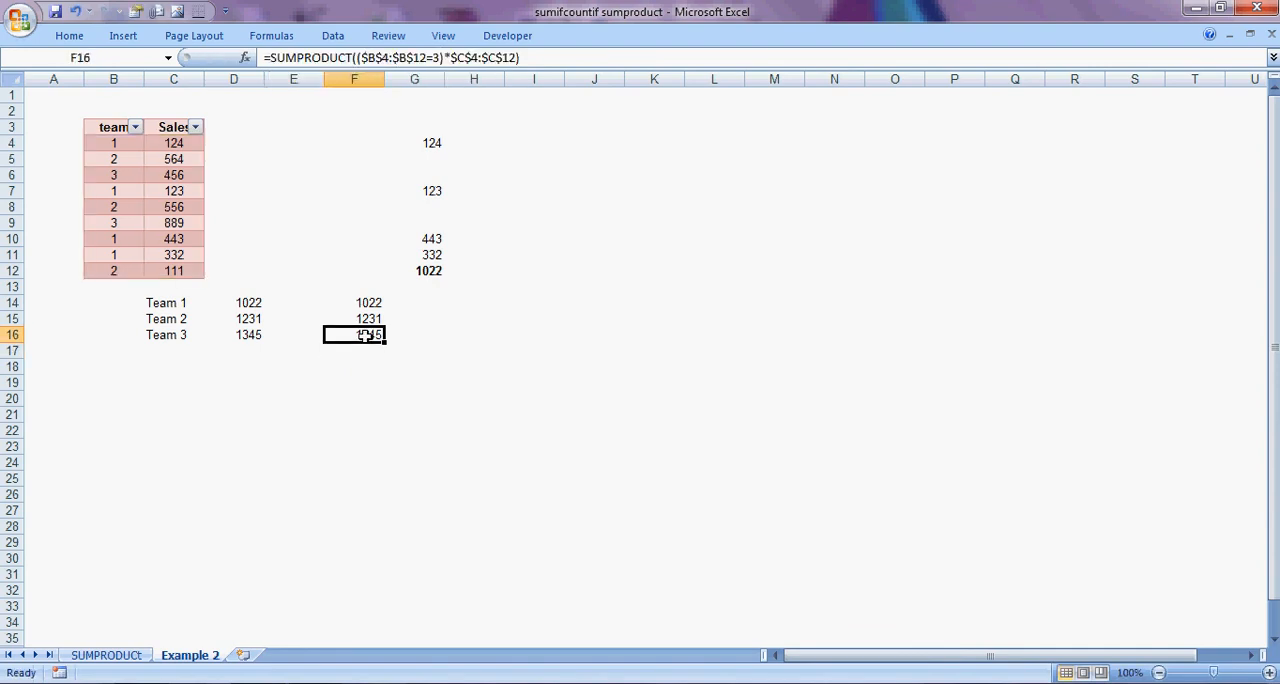